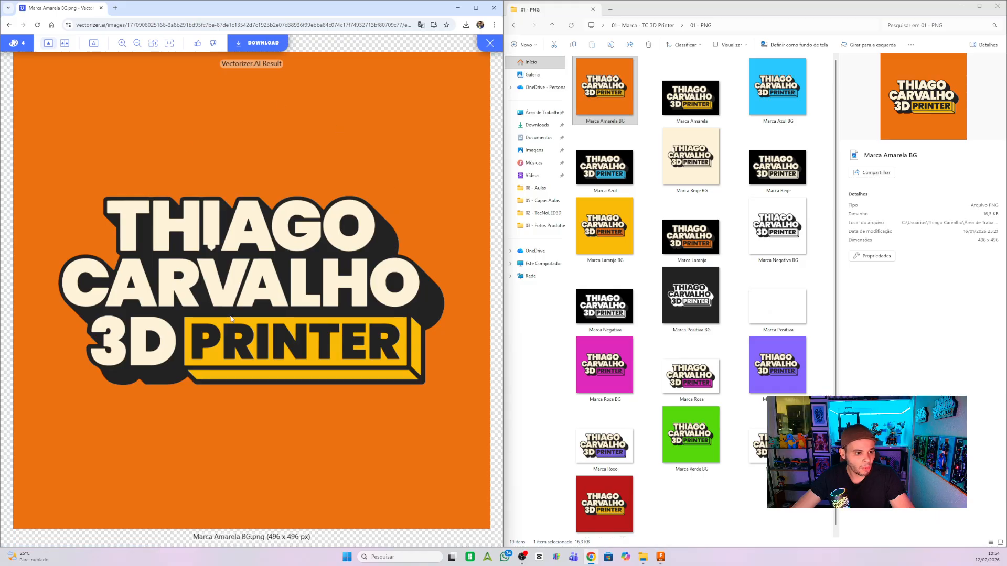
- Download the vectorized logo as an SVG 1.1 file and show it in the Downloads folder
left_click(263, 43)
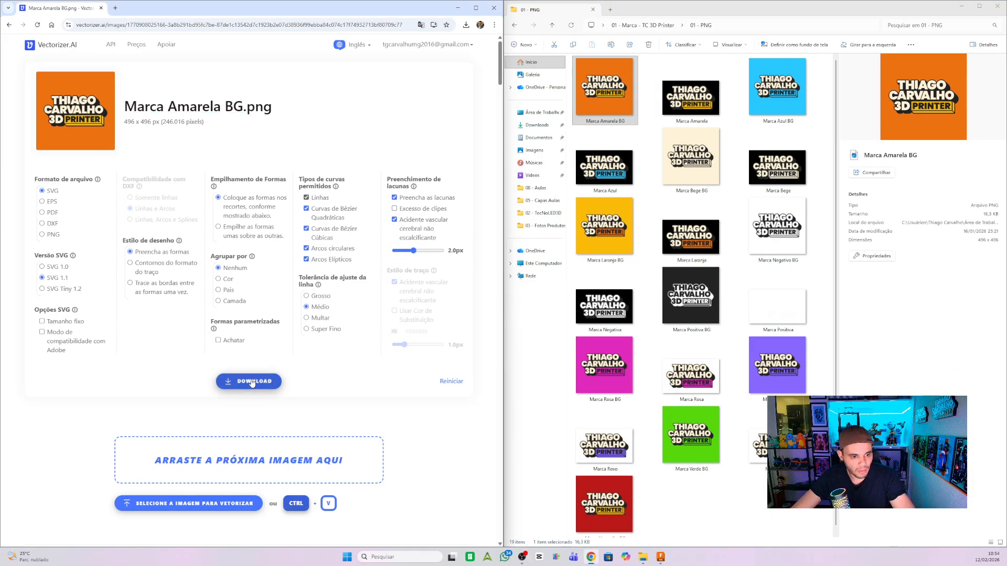
left_click(252, 383)
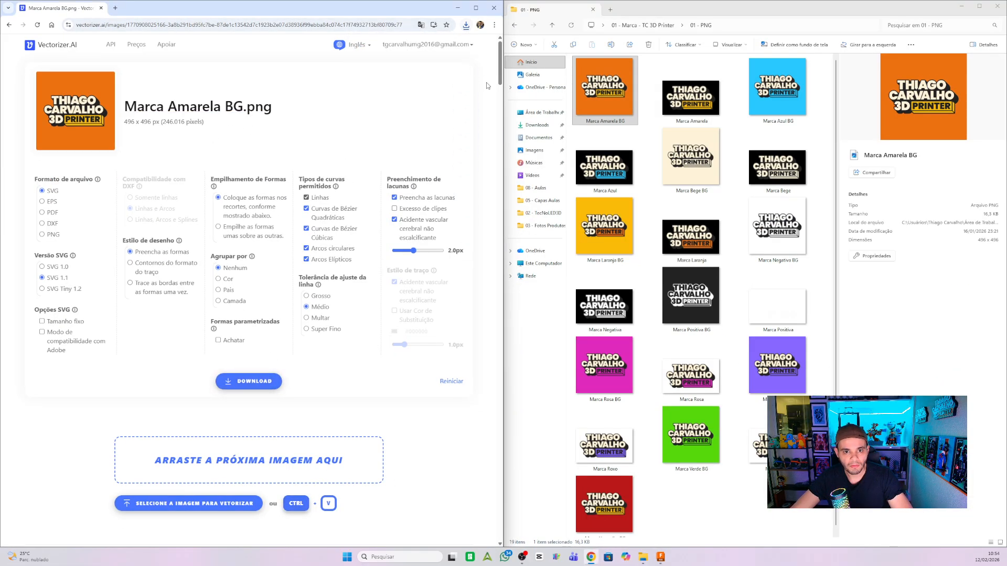
left_click(465, 25)
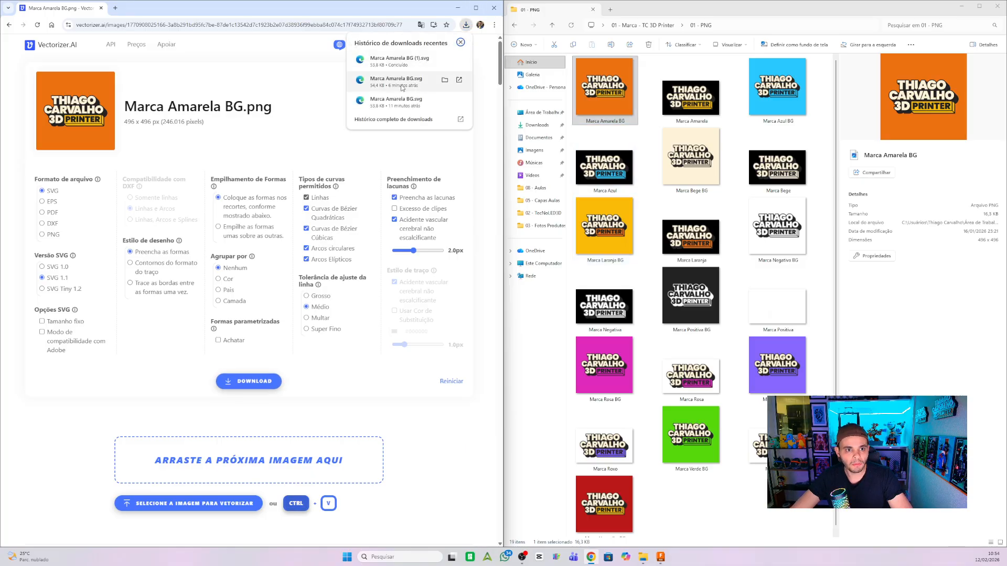
left_click(452, 80)
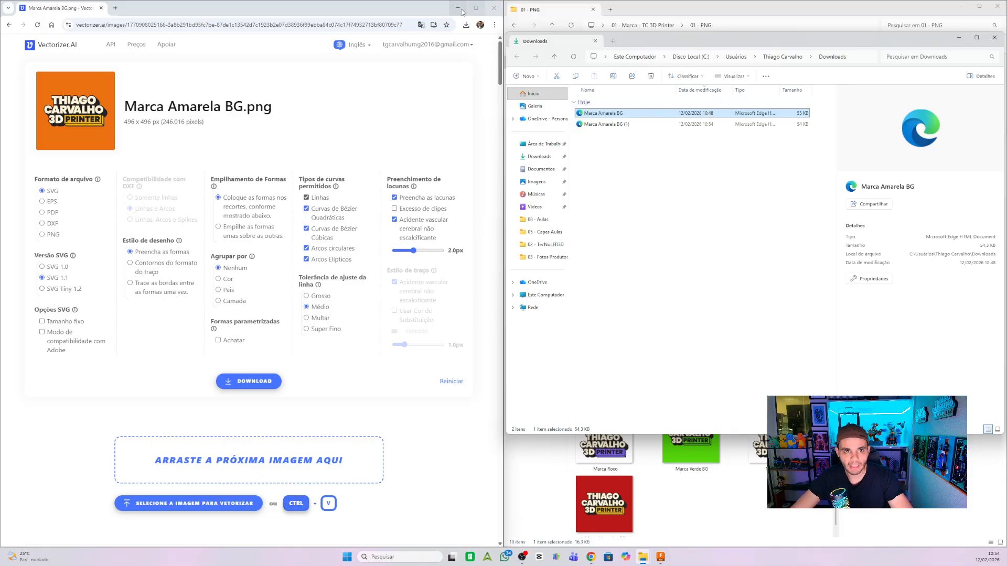
- Switch to Autodesk Fusion and start a new sketch on the front origin plane
left_click(662, 557)
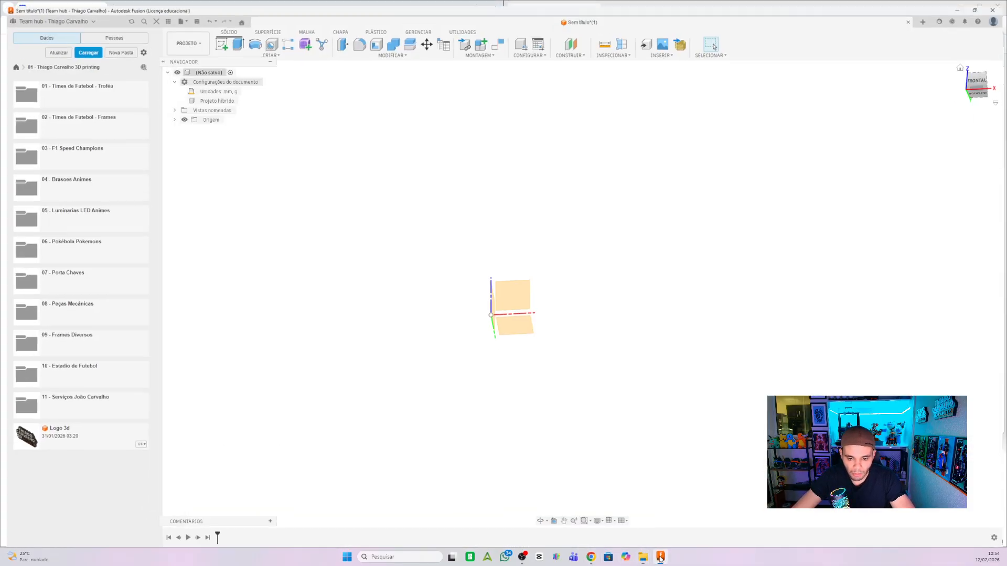
mouse_move(509, 415)
middle_mouse_down("shift")
mouse_move(526, 374)
mouse_move(537, 396)
mouse_move(518, 430)
middle_mouse_up("shift")
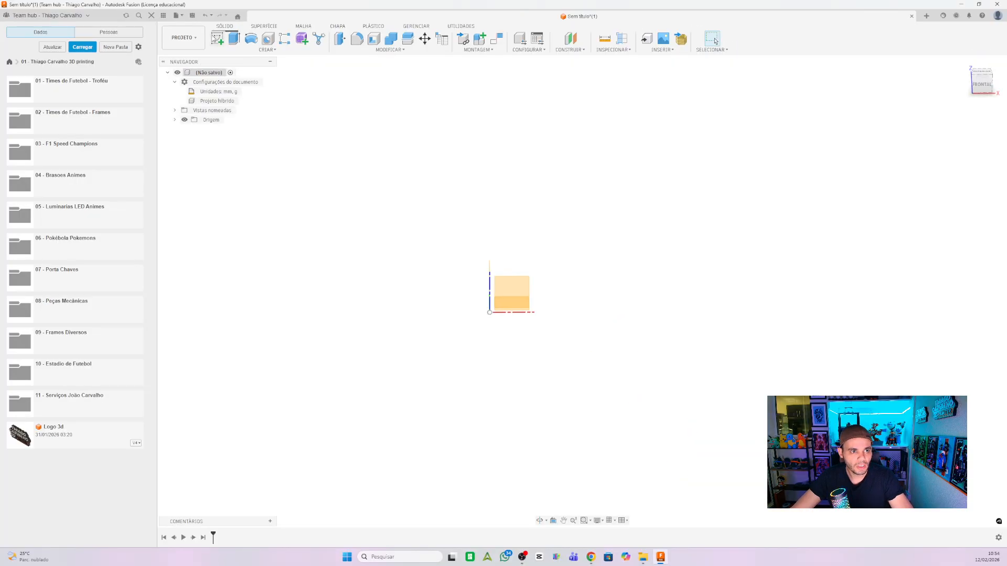
left_click(514, 295)
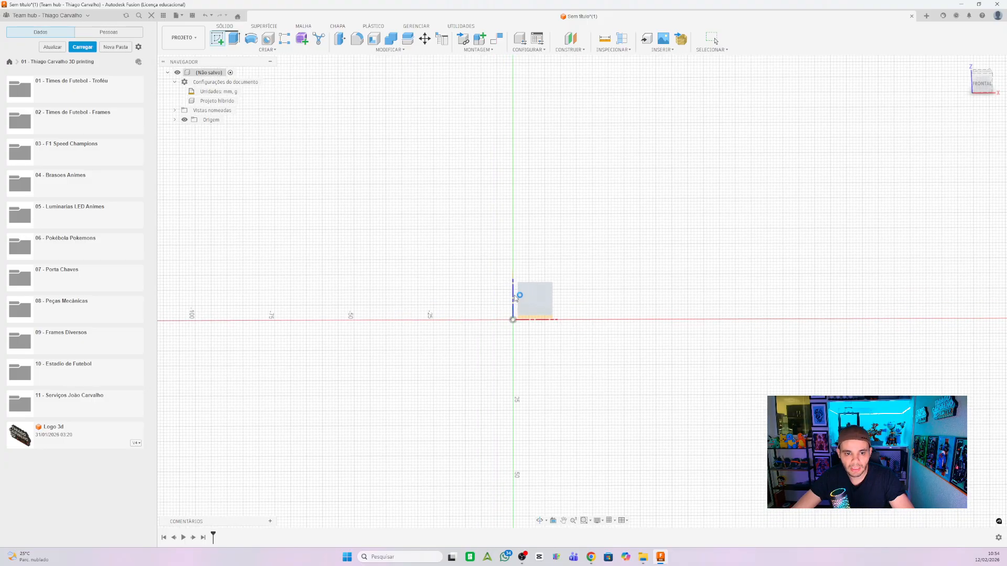
scroll(606, 295, "up", 2)
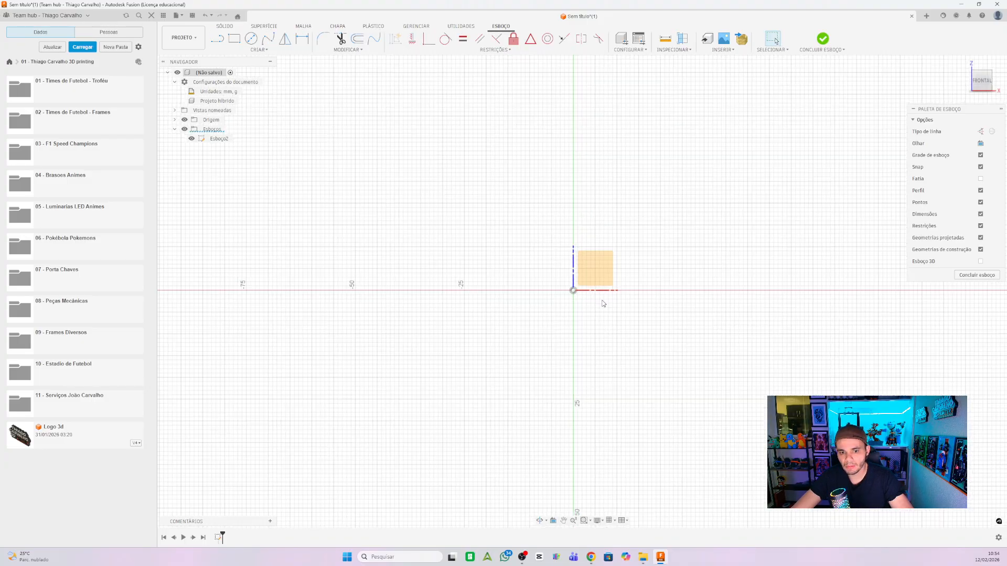
scroll(562, 320, "down", 4)
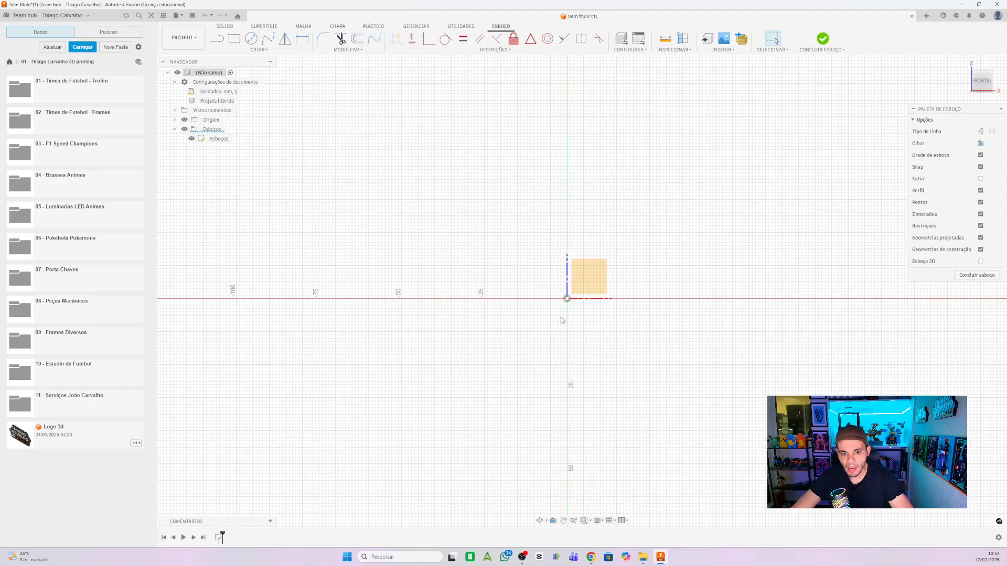
- Draw a 200 × 200 mm rectangle with one corner on the origin, extending below the horizontal axis and left of the vertical axis
left_click(234, 38)
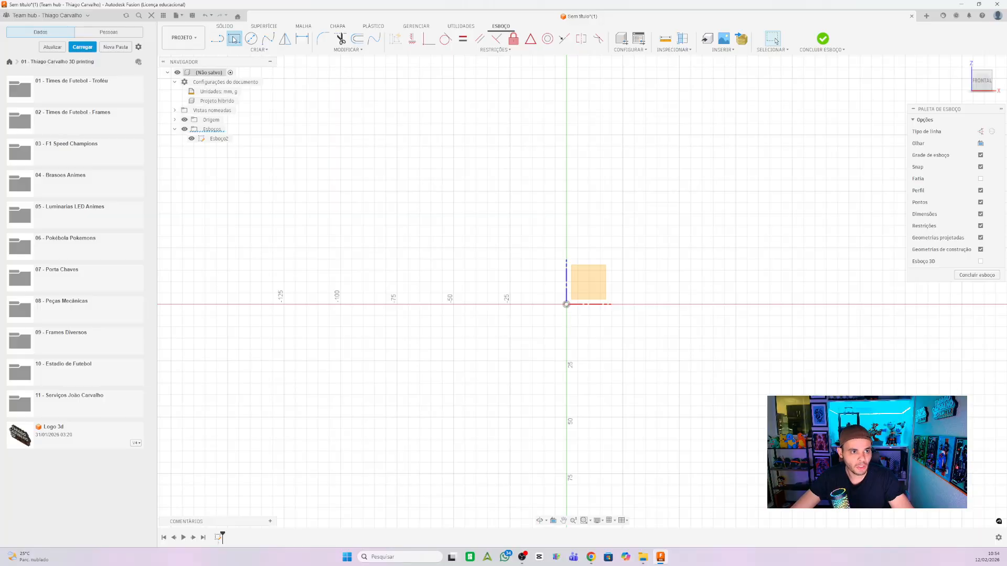
left_click(566, 304)
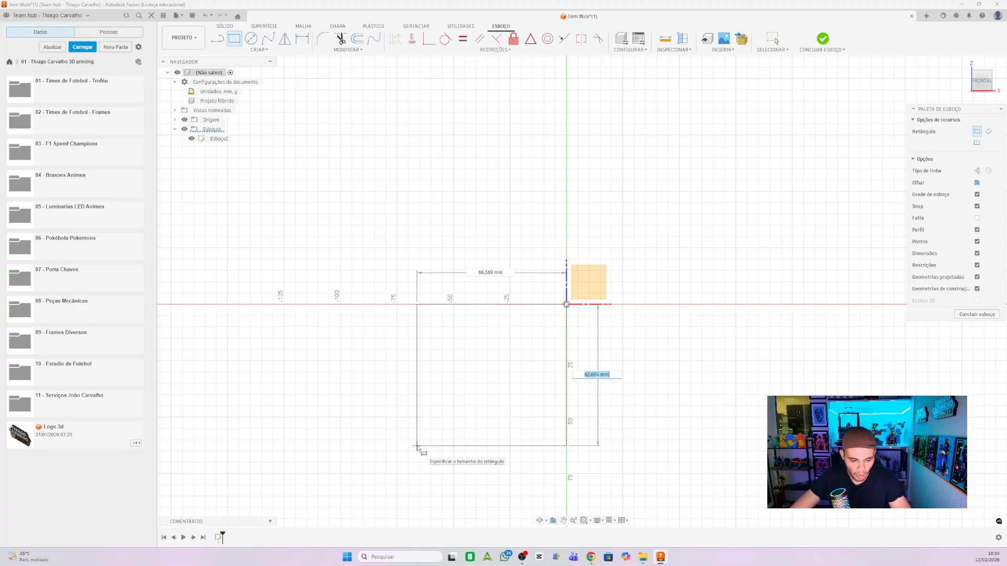
type("200")
key("Tab")
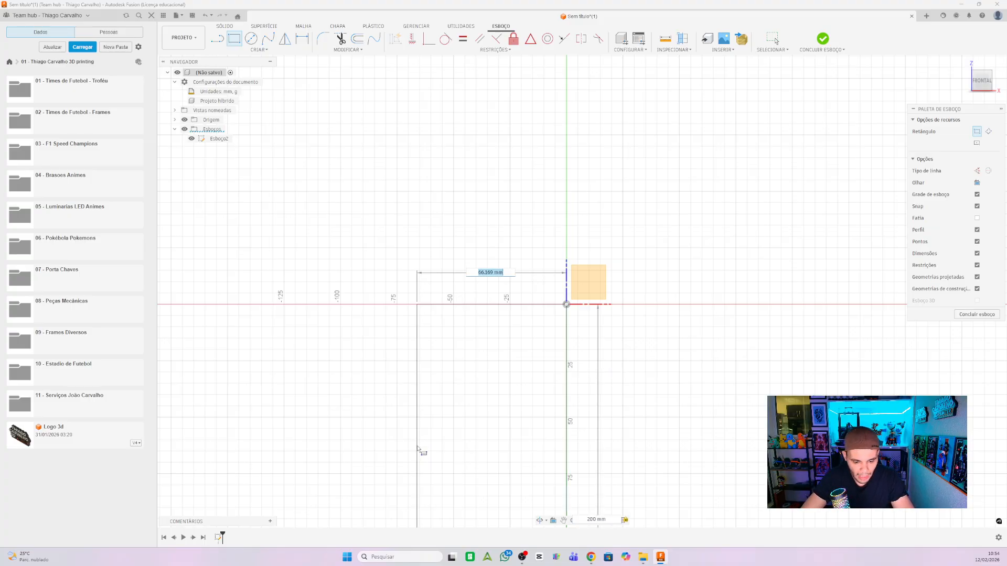
type("200")
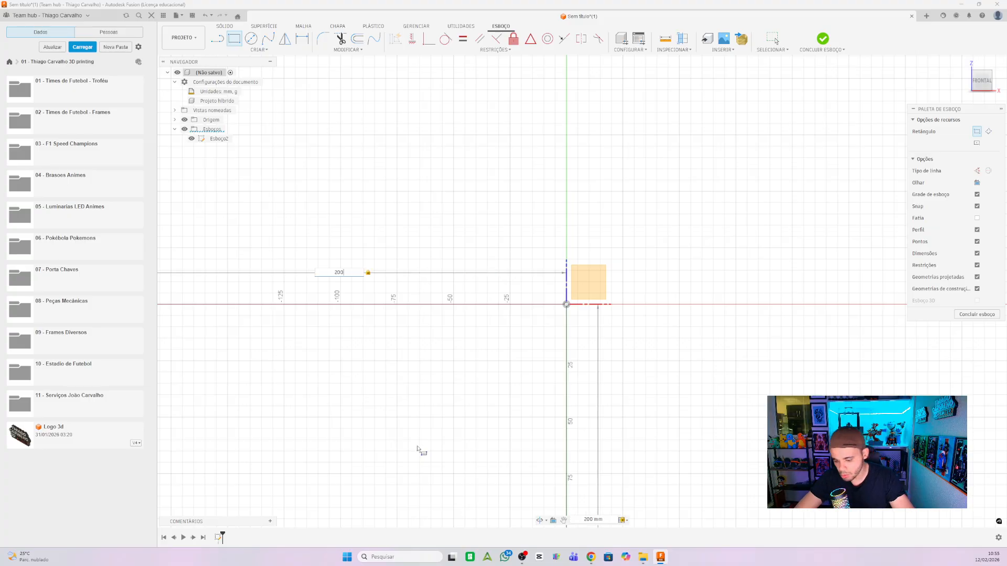
key("Return")
scroll(472, 378, "down", 2)
scroll(444, 376, "down", 3)
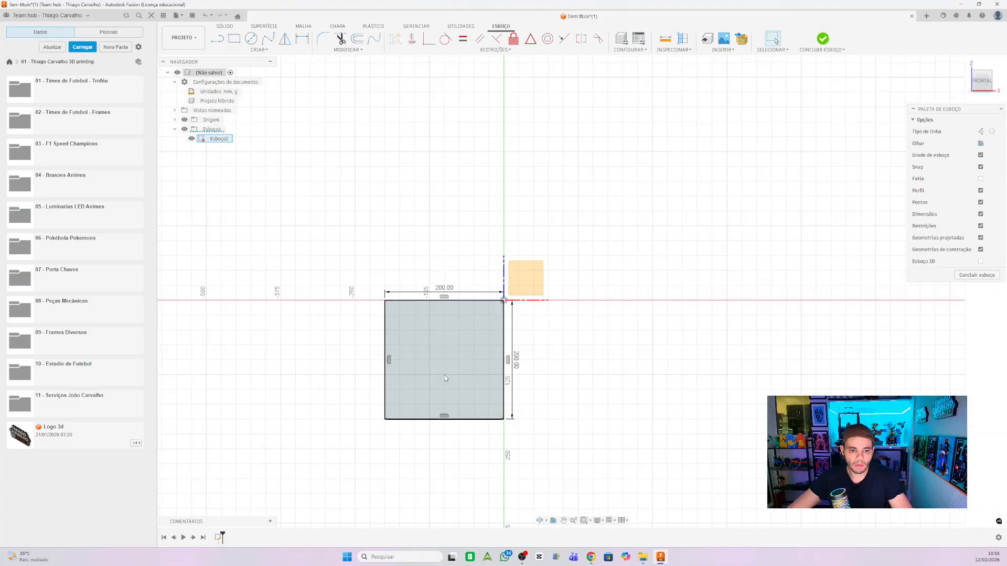
- Convert all four sides of the 200 mm square to construction lines
scroll(399, 422, "up", 4)
mouse_move(343, 118)
left_mouse_down()
mouse_move(445, 190)
mouse_move(676, 416)
mouse_move(682, 441)
left_mouse_up()
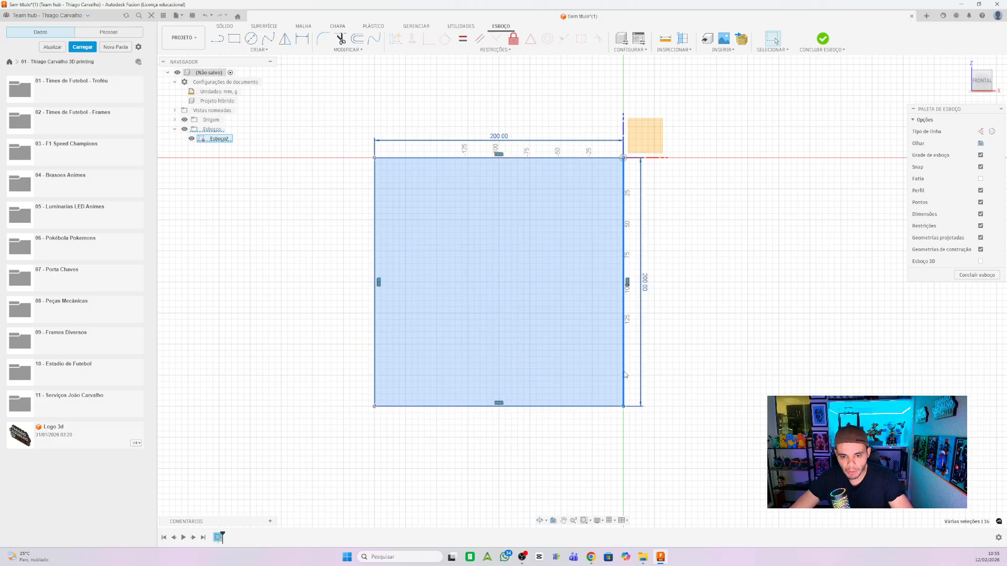
right_click(625, 374)
left_click(613, 459)
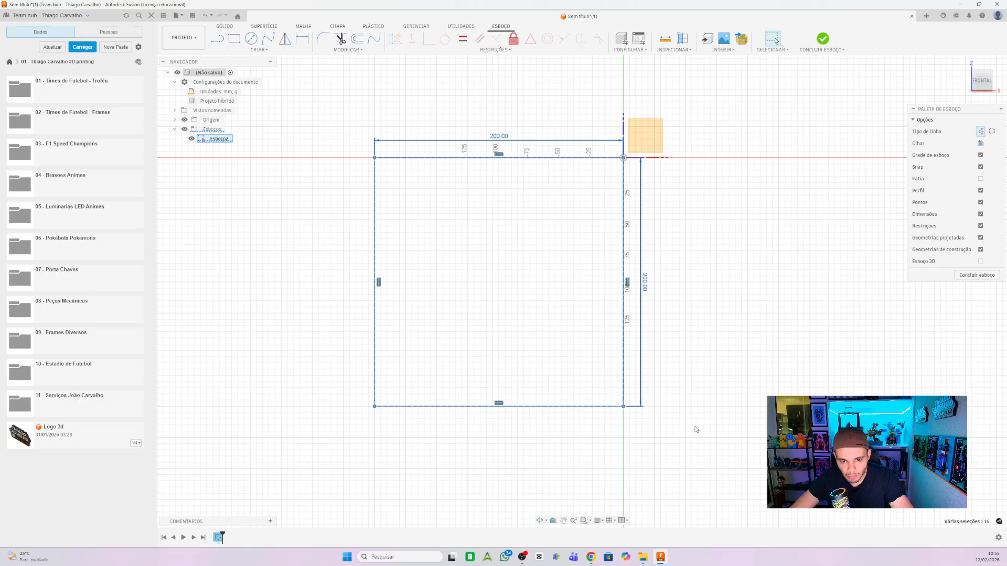
left_click(698, 427)
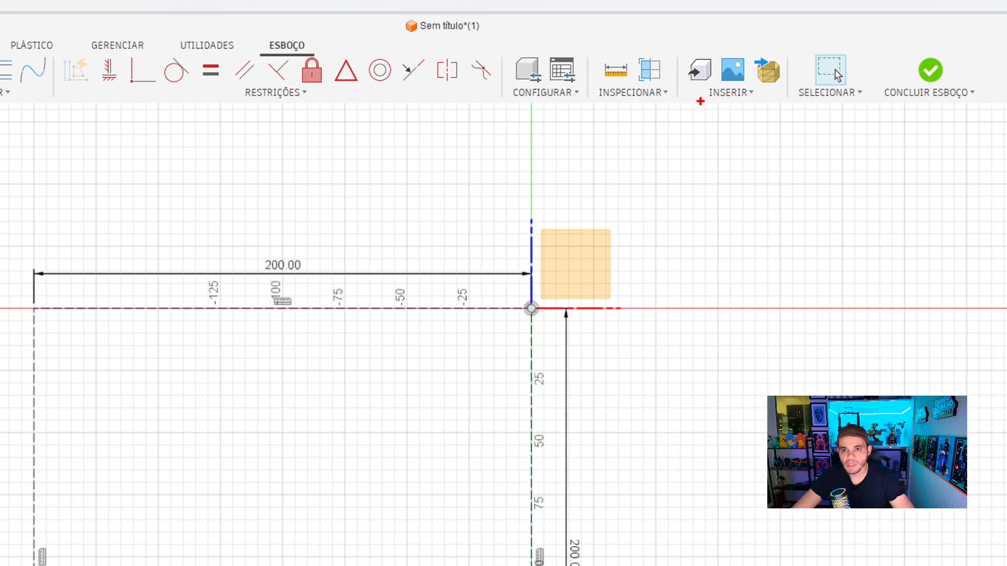
- Insert the SVG file Marca Amarela BG from the computer's Downloads folder into the sketch
left_click(728, 95)
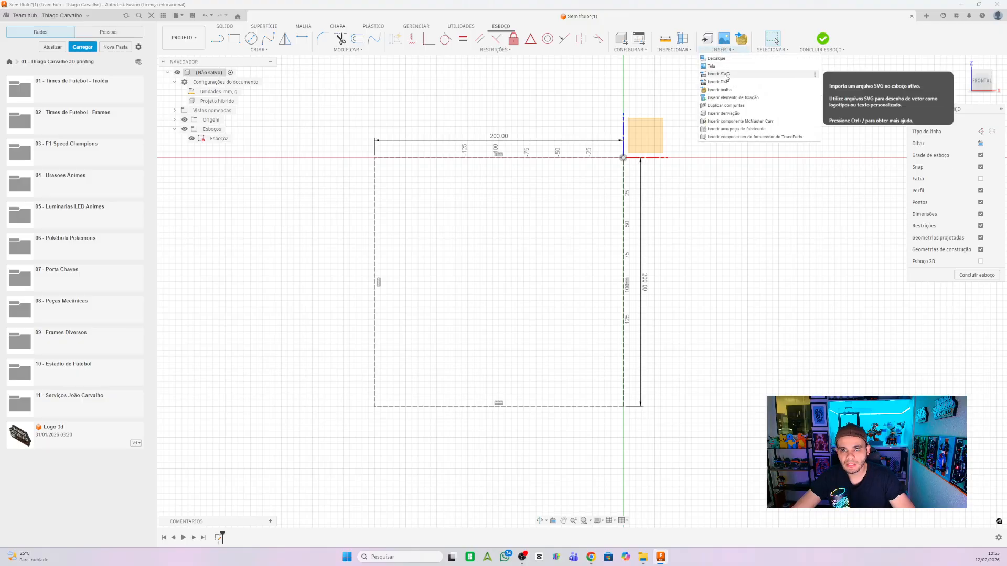
left_click(723, 67)
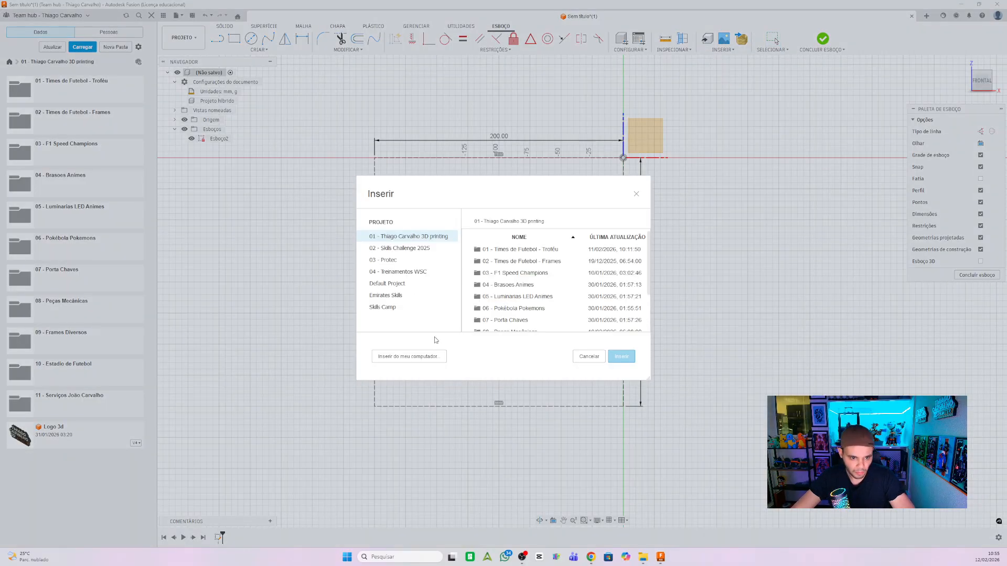
left_click(410, 360)
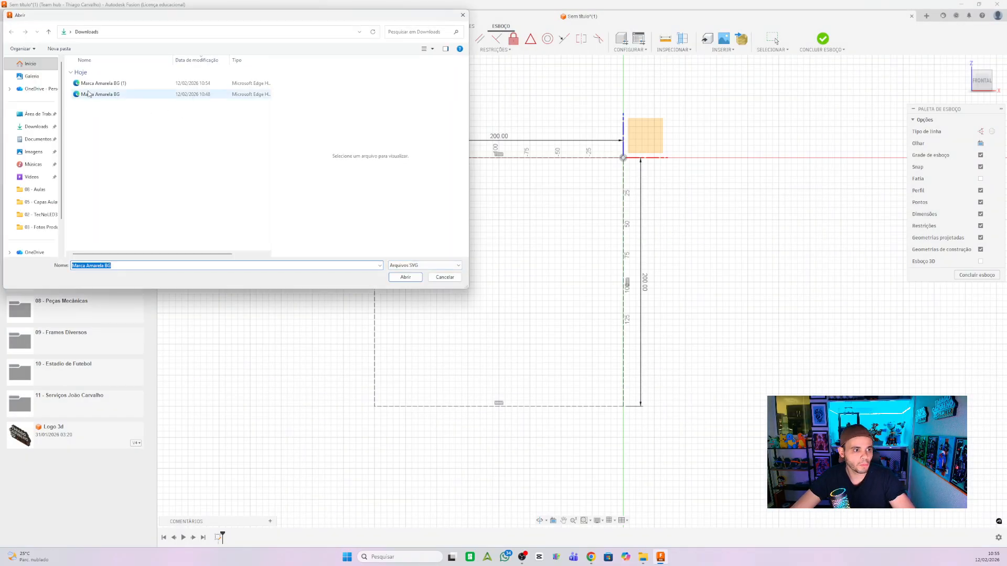
left_click(220, 94)
left_click(403, 278)
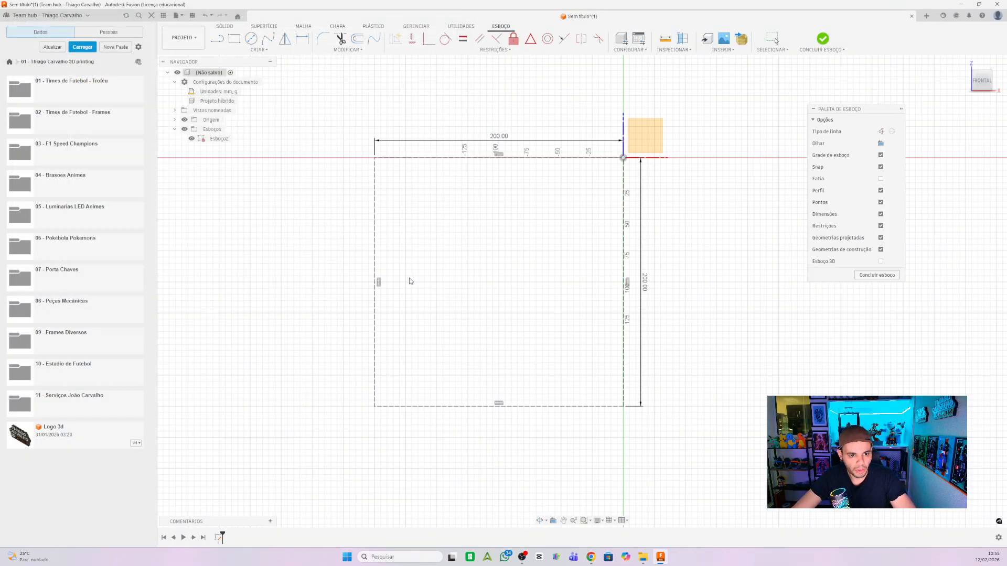
- Rotate the inserted SVG logo 180 degrees and flip it horizontally so its lettering reads correctly
scroll(609, 263, "down", 2)
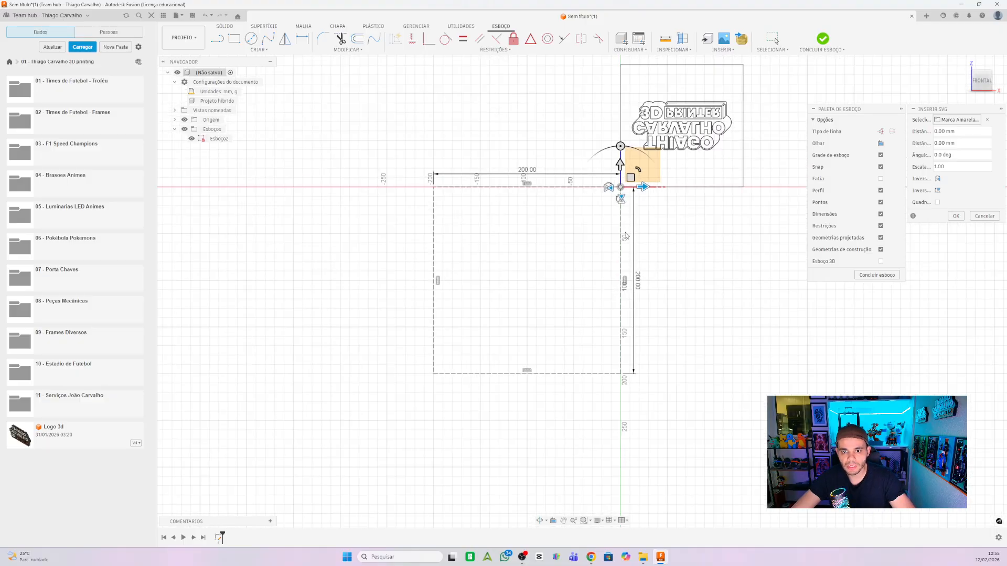
scroll(626, 236, "down", 2)
scroll(670, 87, "up", 4)
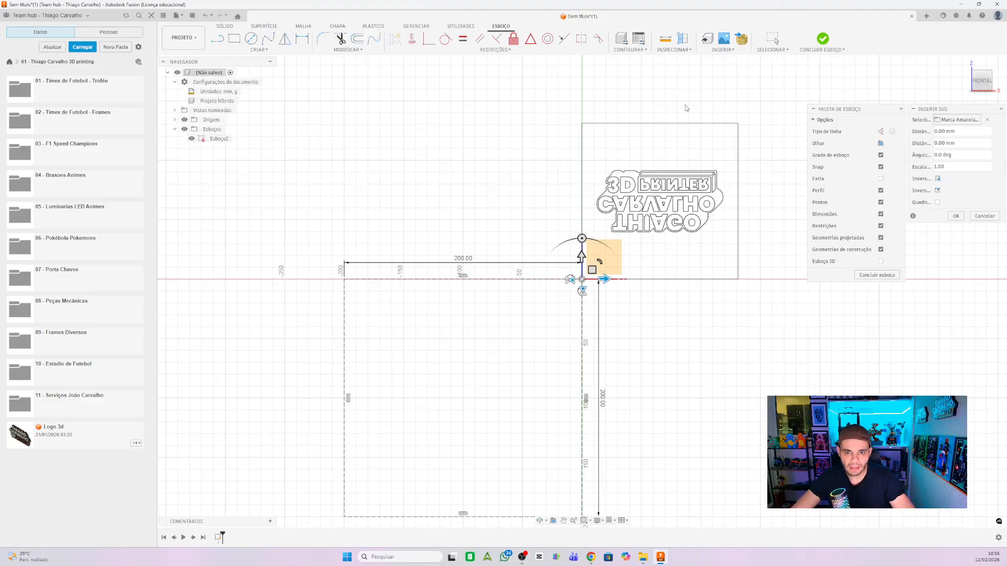
scroll(743, 152, "down", 3)
scroll(749, 152, "up", 6)
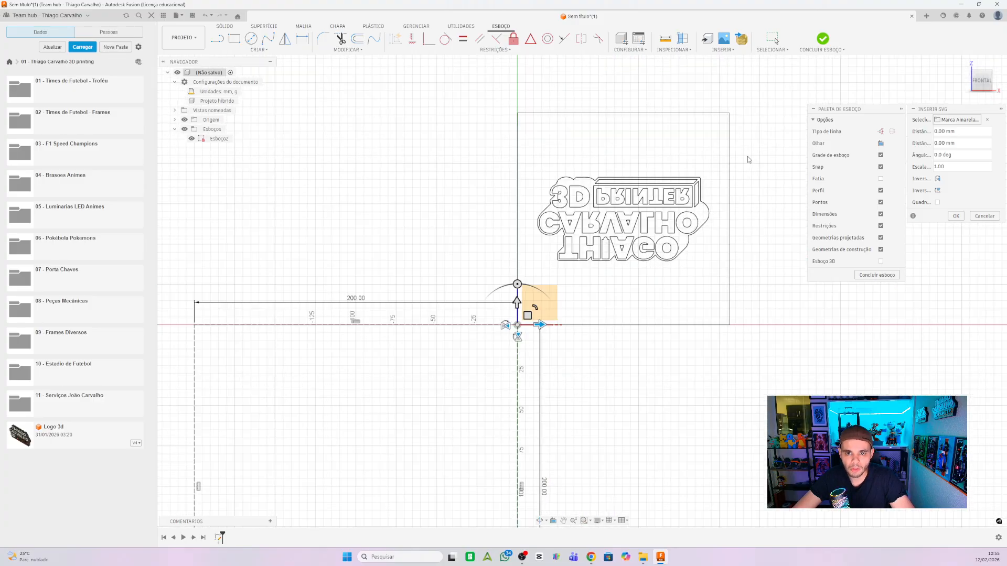
scroll(662, 166, "down", 4)
left_click_drag(564, 228, 561, 370)
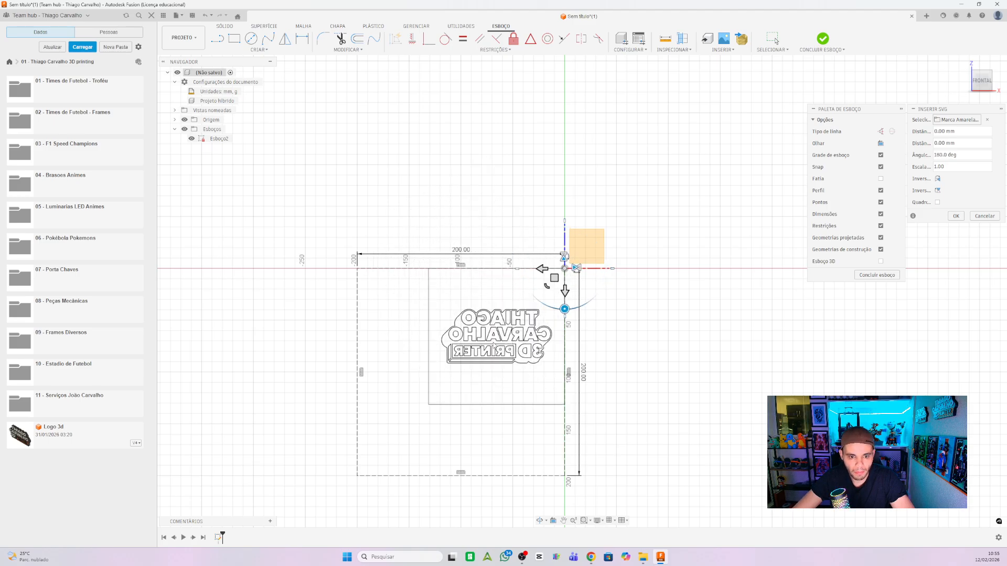
scroll(484, 346, "up", 5)
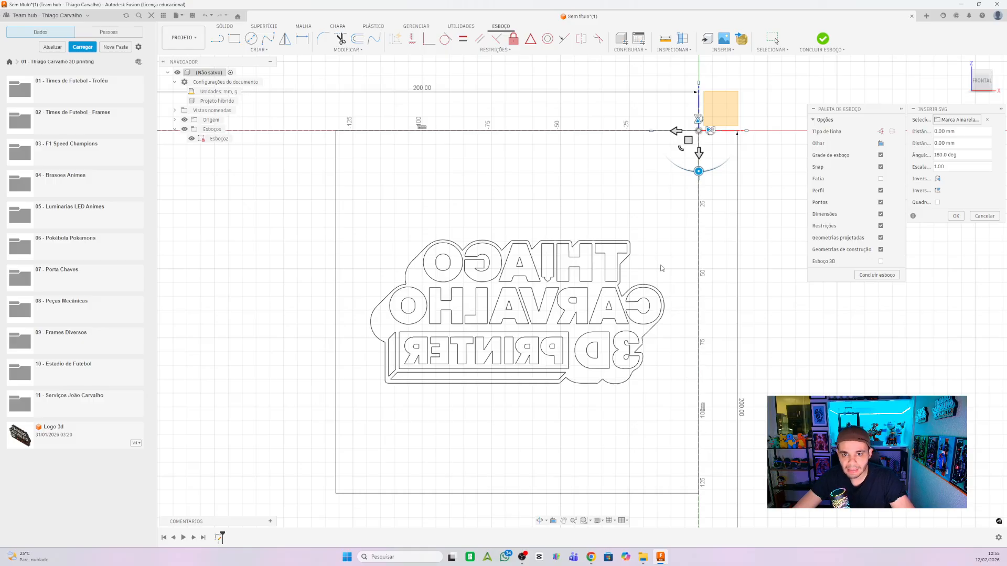
left_click(710, 130)
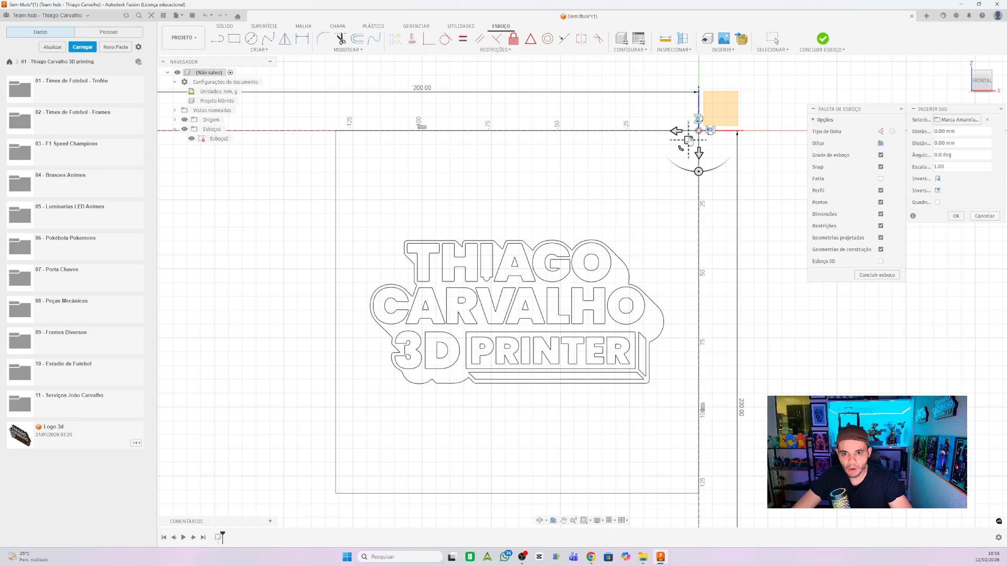
- Enlarge the SVG and offset it about -22.5 mm and -31.7 mm so the logo spans the square's width, and finish the sketch
mouse_move(680, 149)
left_mouse_down()
mouse_move(644, 186)
mouse_move(684, 153)
mouse_move(694, 119)
left_mouse_up()
scroll(627, 195, "down", 3)
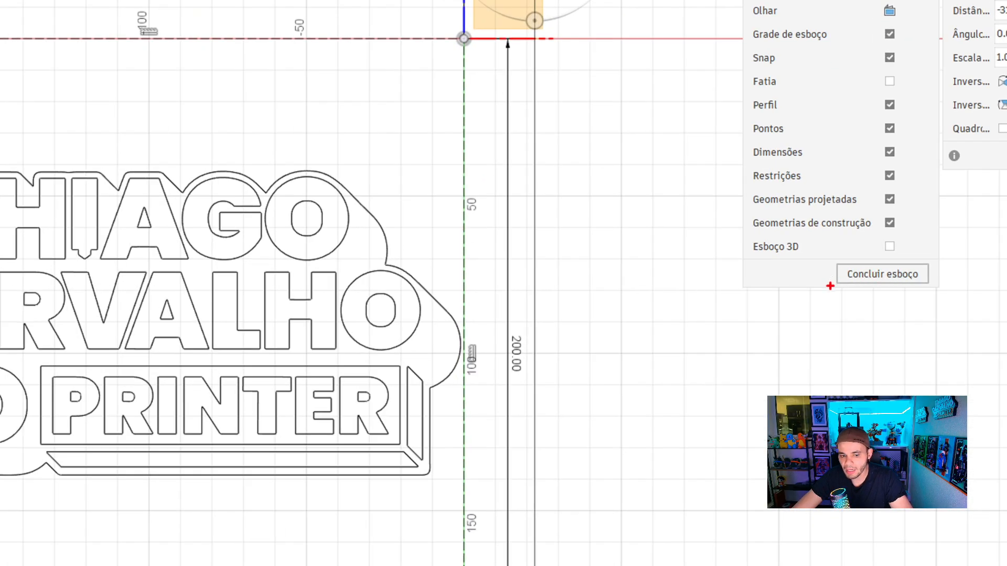
left_click_drag(820, 281, 739, 306, "ctrl+shift")
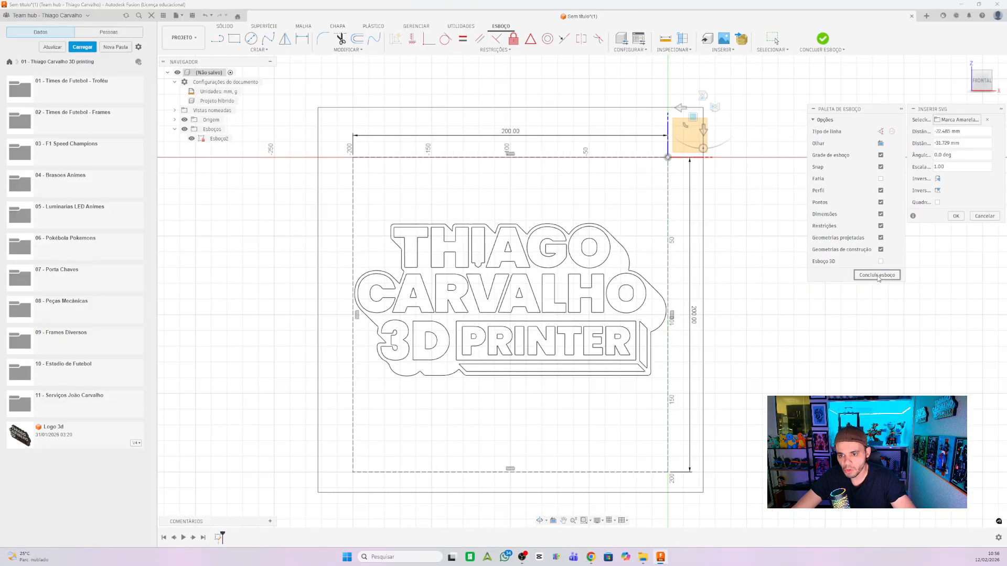
left_click(882, 275)
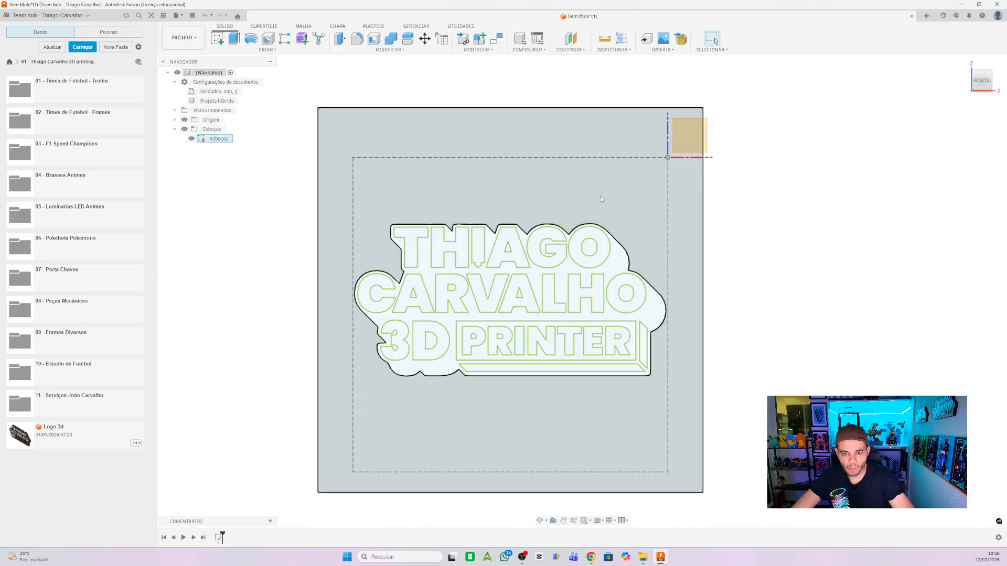
- Delete the four lines of the SVG's square border around the logo
left_click(690, 109)
key("Delete")
left_click(704, 184)
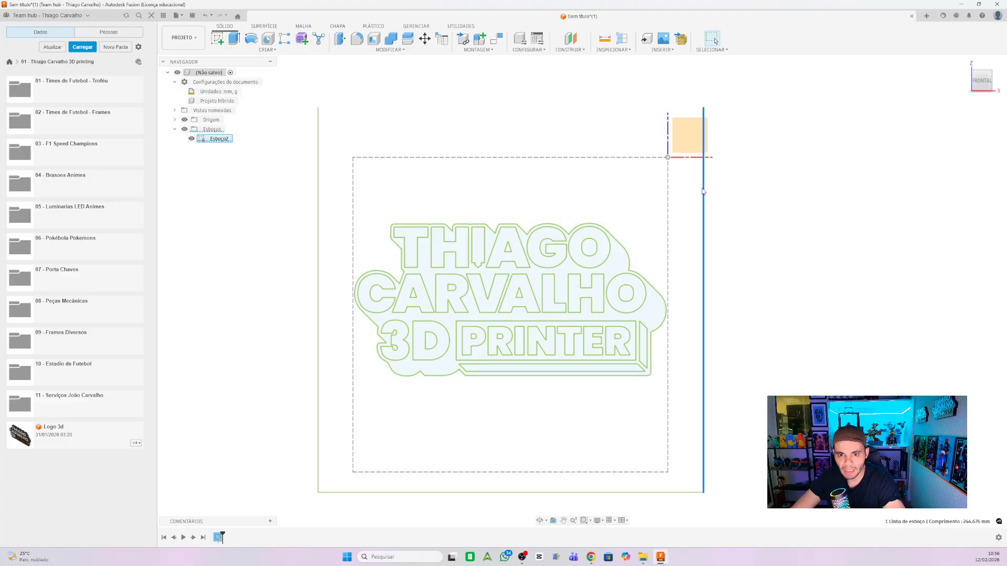
key("Delete")
left_click(318, 234)
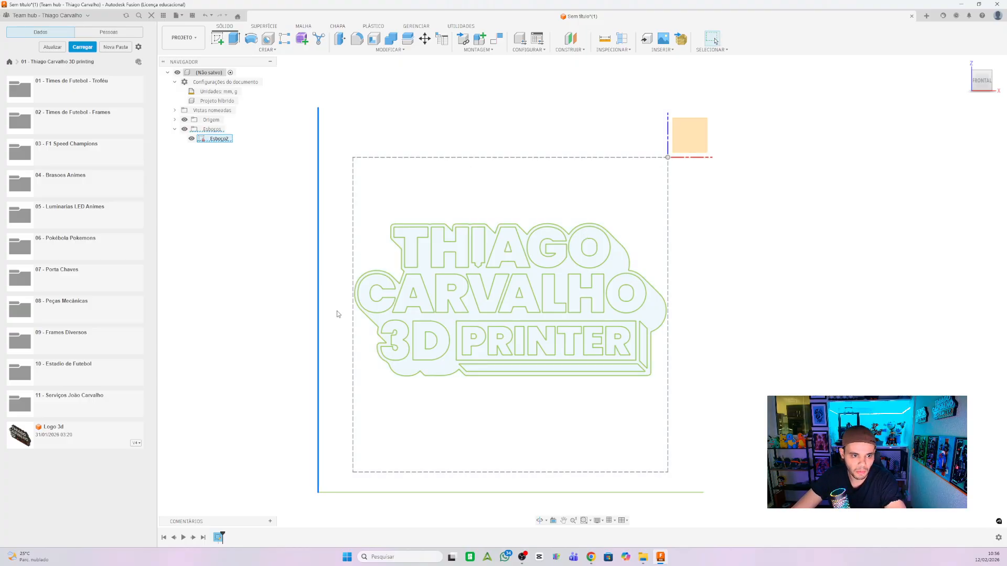
key("Delete")
left_click(412, 493)
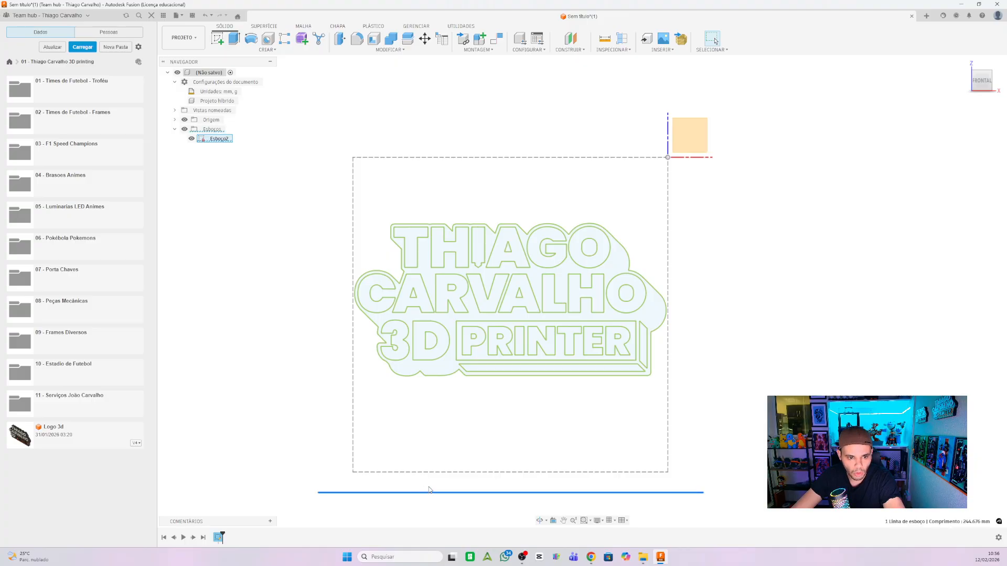
key("Delete")
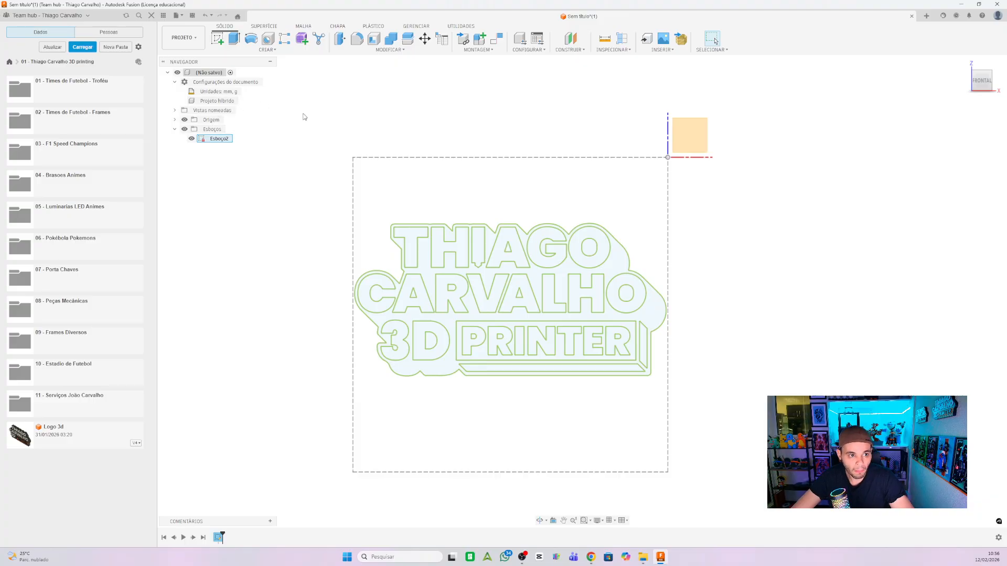
- Extrude all of the logo sketch's profiles by 20 mm
mouse_move(284, 191)
left_mouse_down()
mouse_move(482, 236)
mouse_move(740, 422)
left_mouse_up()
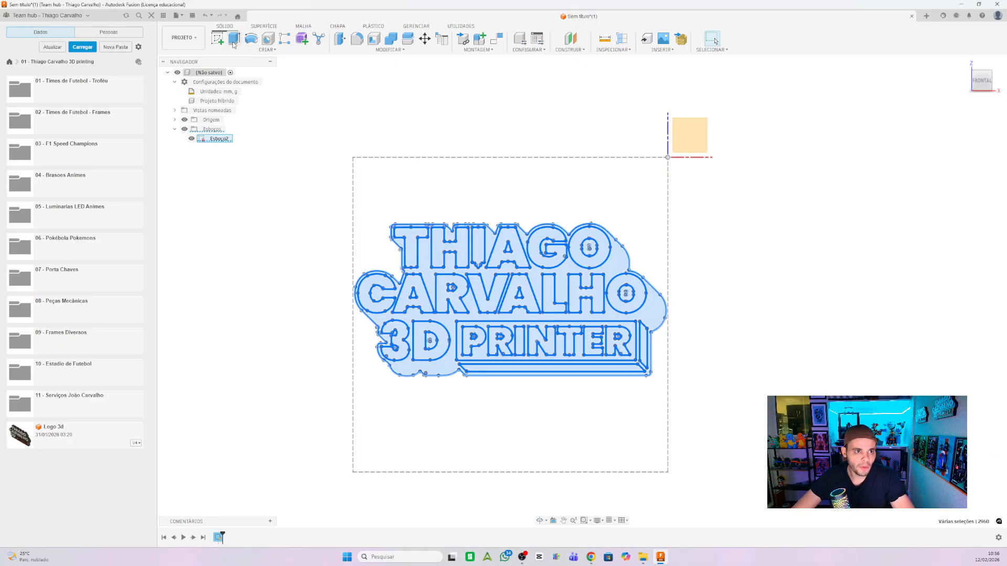
key("e")
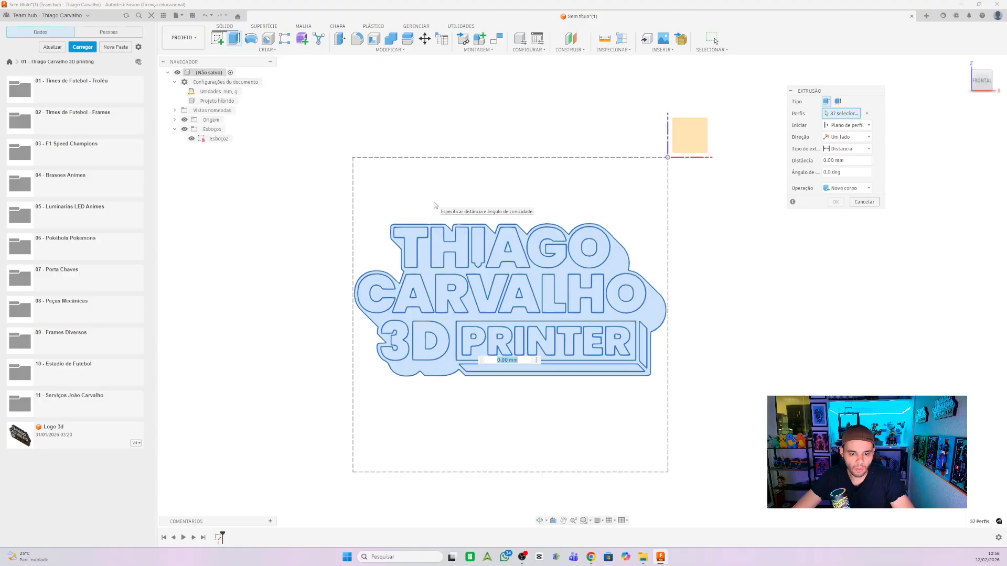
mouse_move(756, 404)
middle_mouse_down("shift")
mouse_move(719, 360)
mouse_move(739, 393)
mouse_move(757, 346)
mouse_move(758, 359)
middle_mouse_up("shift")
left_click_drag(431, 331, 431, 361)
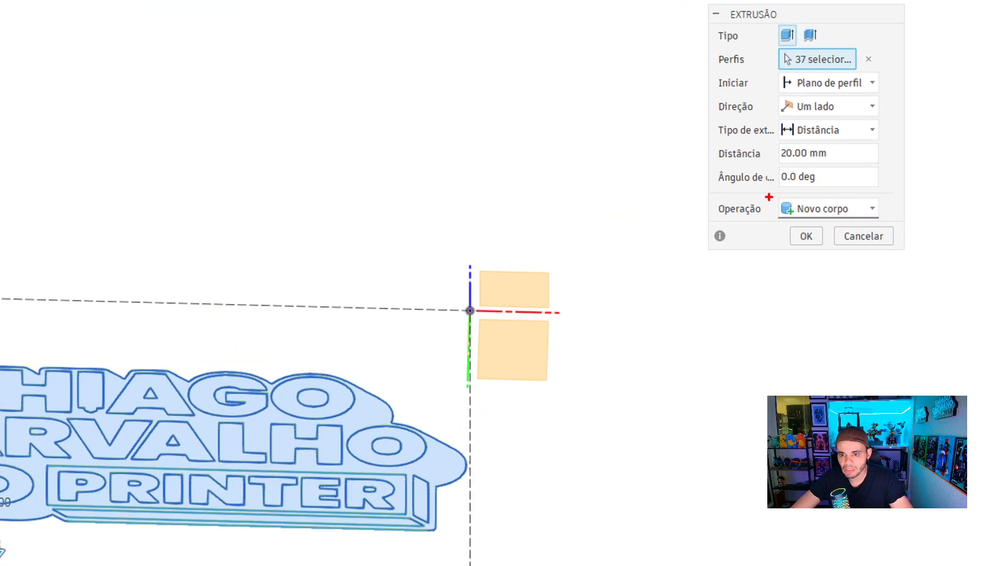
- Set the extrusion's operation to new component (Novo componente) and create the solid logo plate
left_click_drag(769, 197, 898, 222)
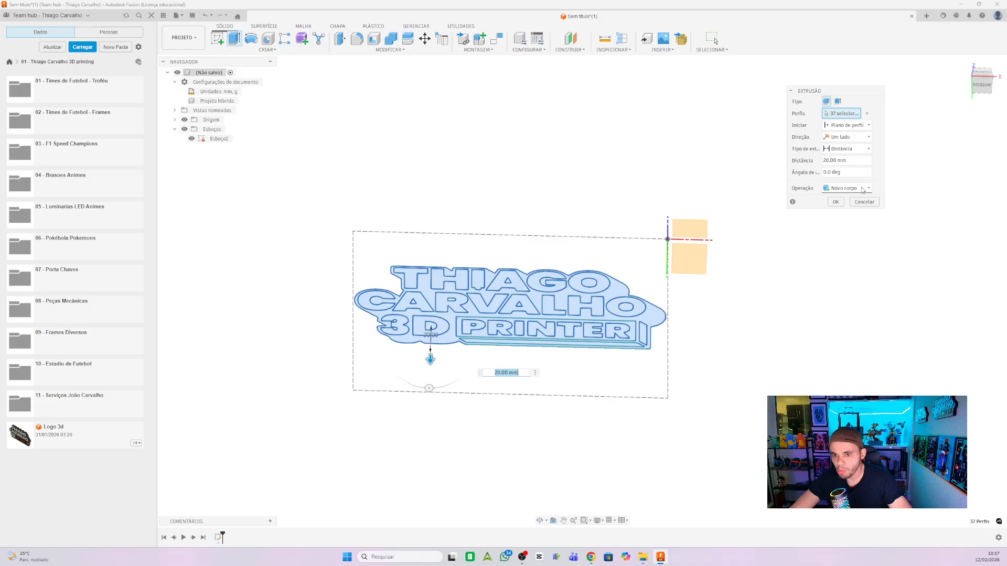
left_click(872, 209)
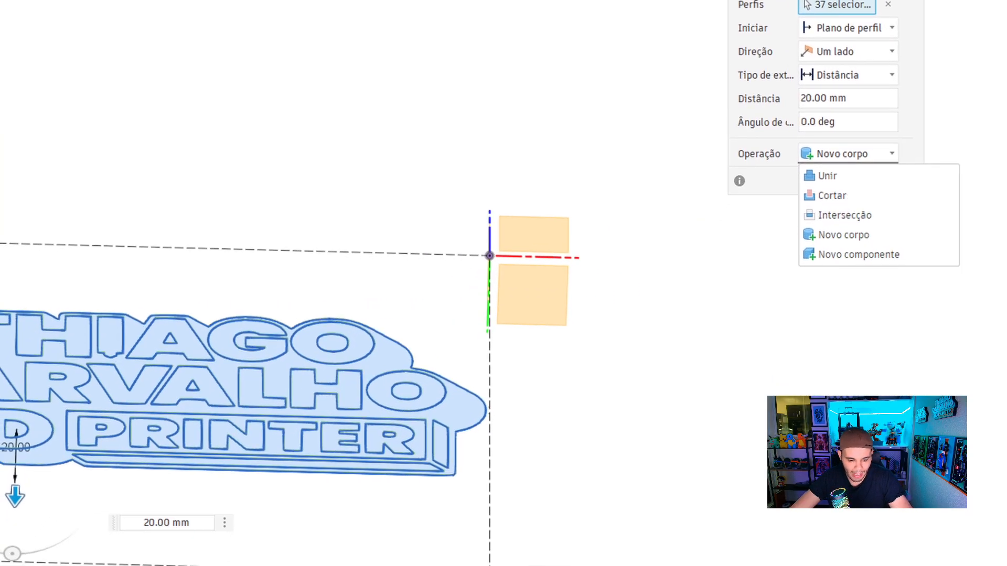
left_click_drag(795, 256, 696, 295)
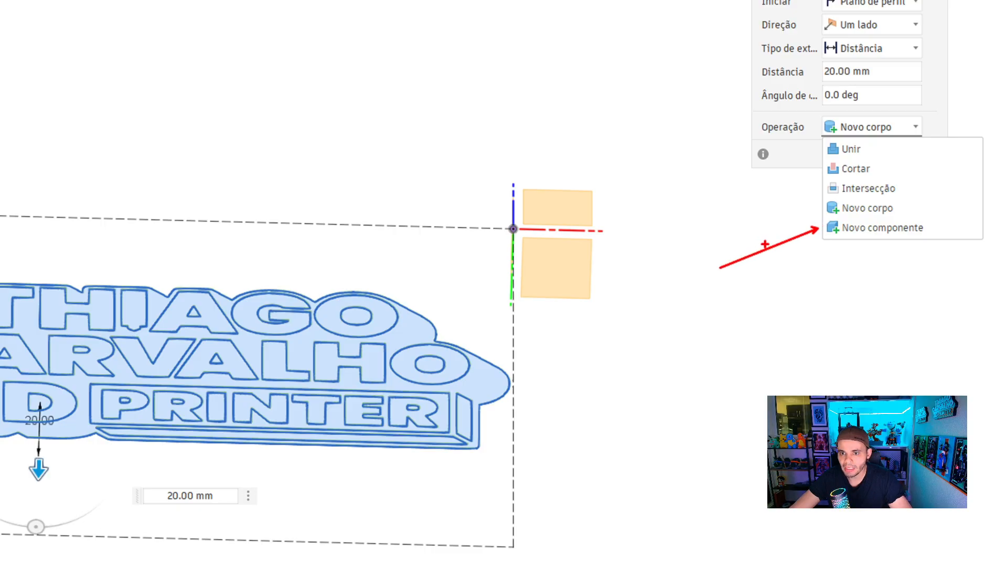
scroll(821, 248, "up", 4)
scroll(821, 248, "down", 6)
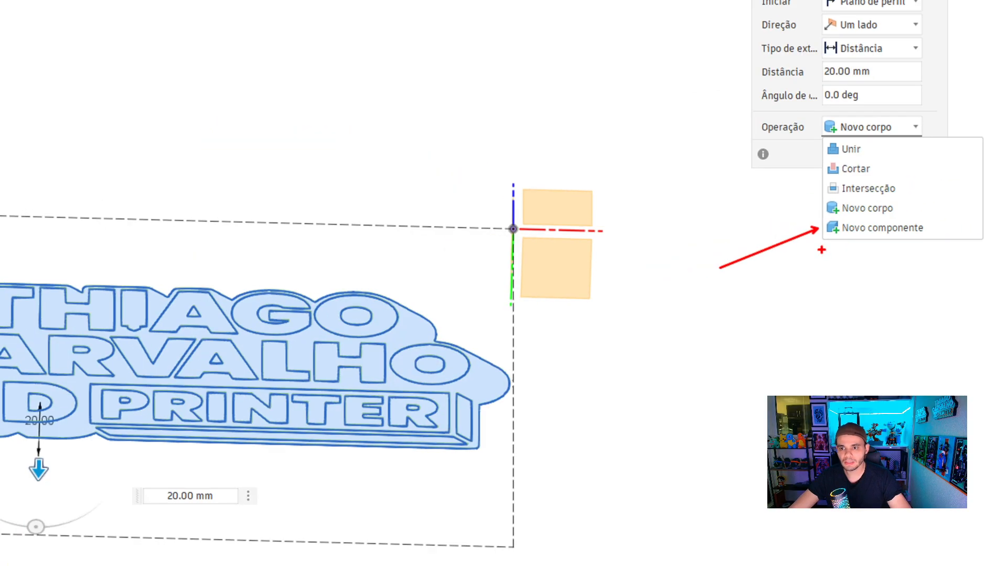
key("Escape")
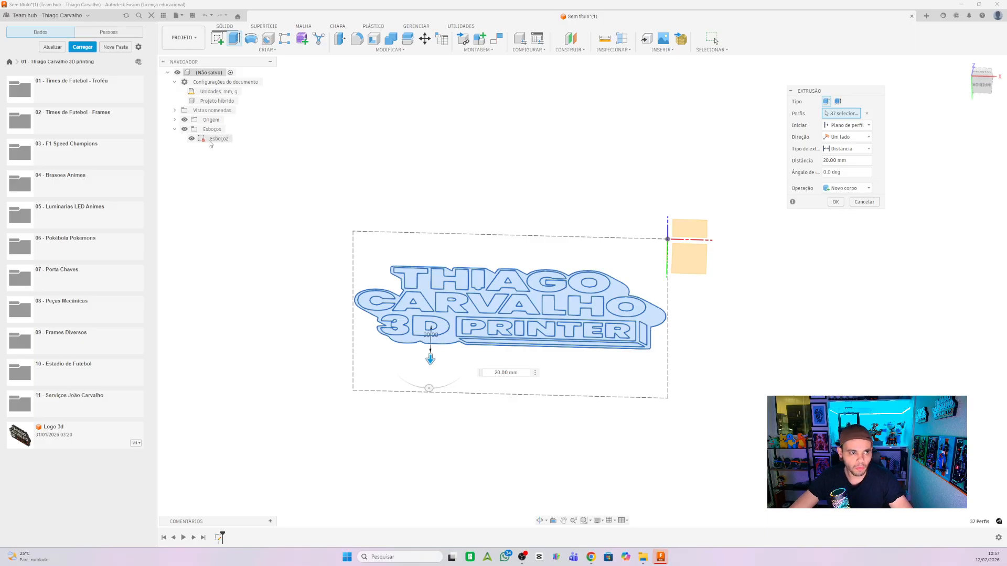
left_click(844, 188)
left_click(844, 239)
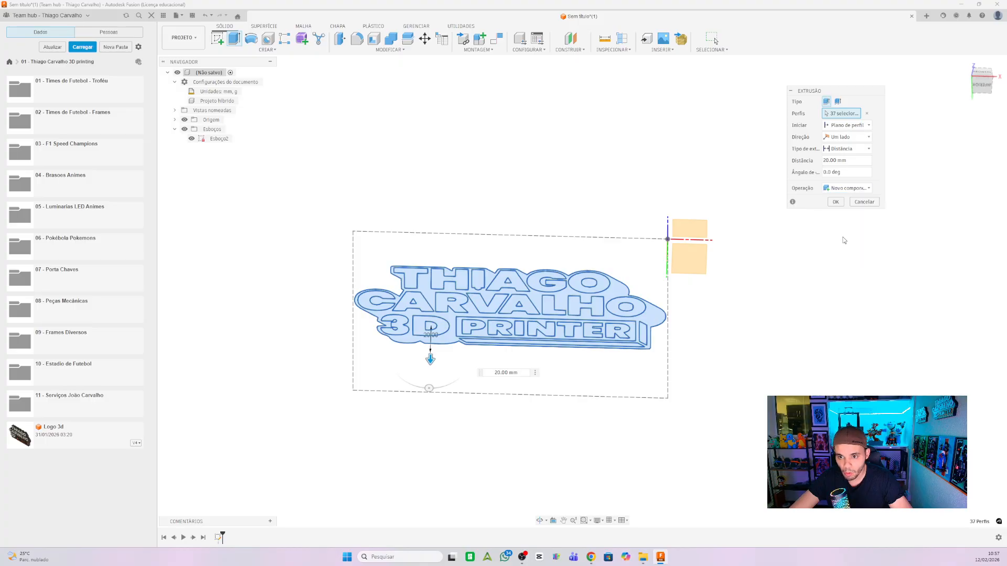
left_click(835, 202)
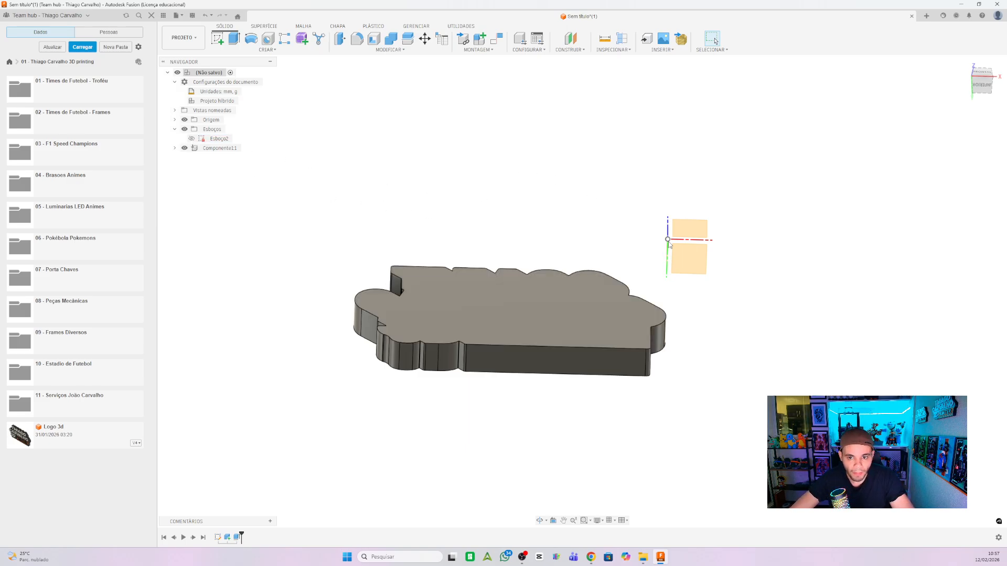
- Hide the origin planes and show the sketch Esboço2 over the extruded logo plate
middle_click_drag(739, 266, 744, 288, "shift")
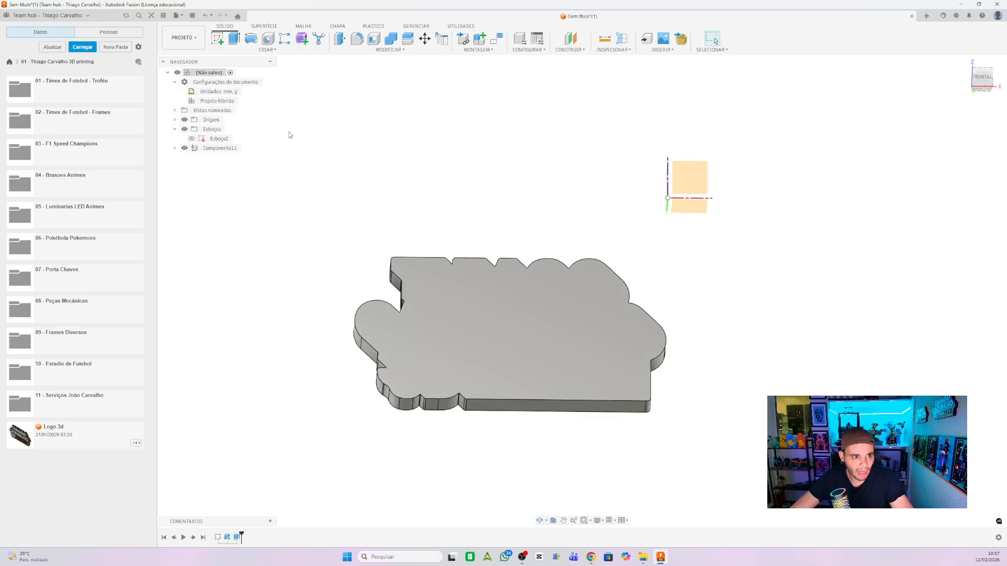
left_click(184, 120)
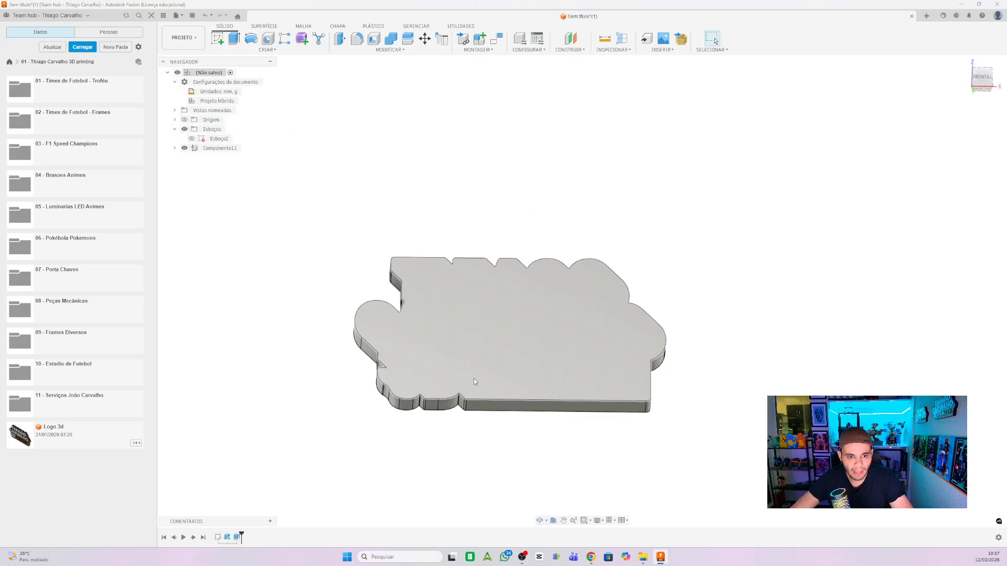
scroll(475, 384, "up", 3)
scroll(475, 383, "up", 2)
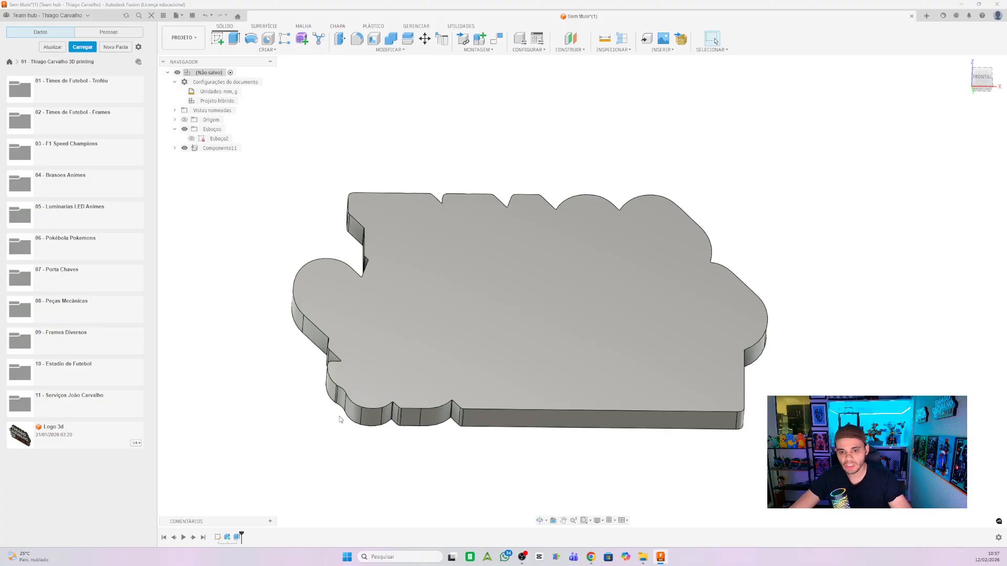
left_click(191, 139)
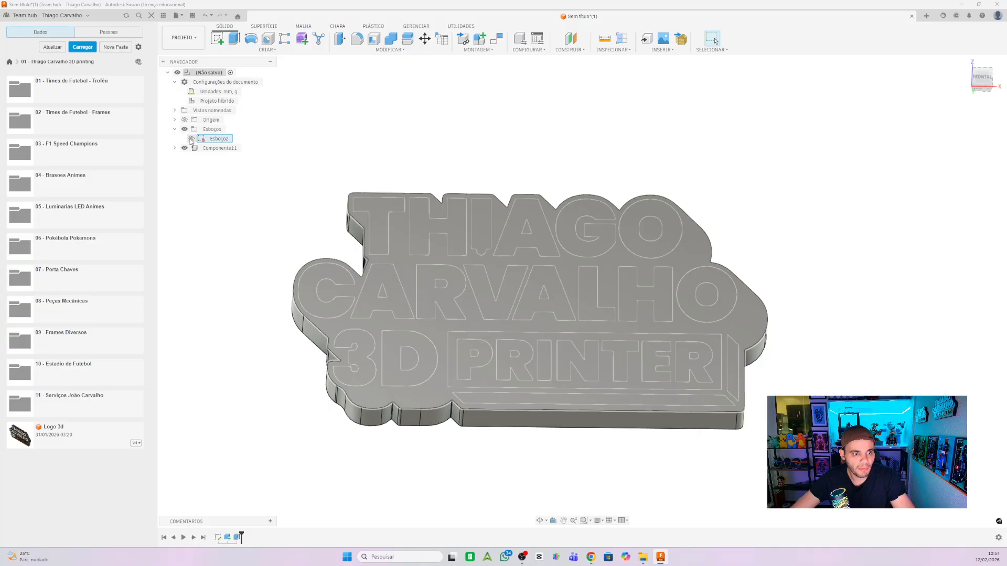
left_click(191, 140)
scroll(504, 179, "down", 3)
middle_click_drag(620, 176, 622, 189, "shift")
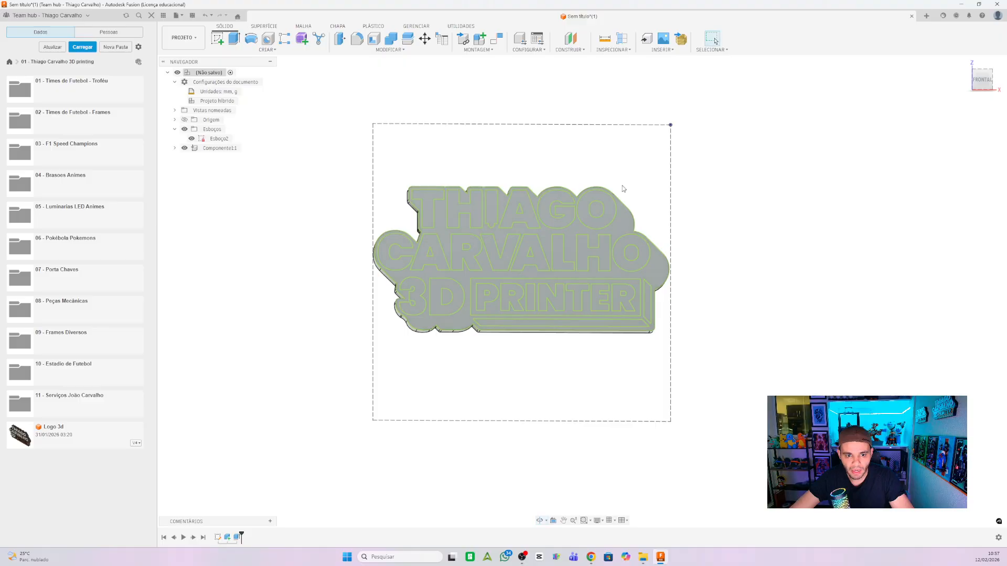
scroll(502, 322, "up", 2)
scroll(514, 430, "down", 1)
scroll(446, 247, "up", 3)
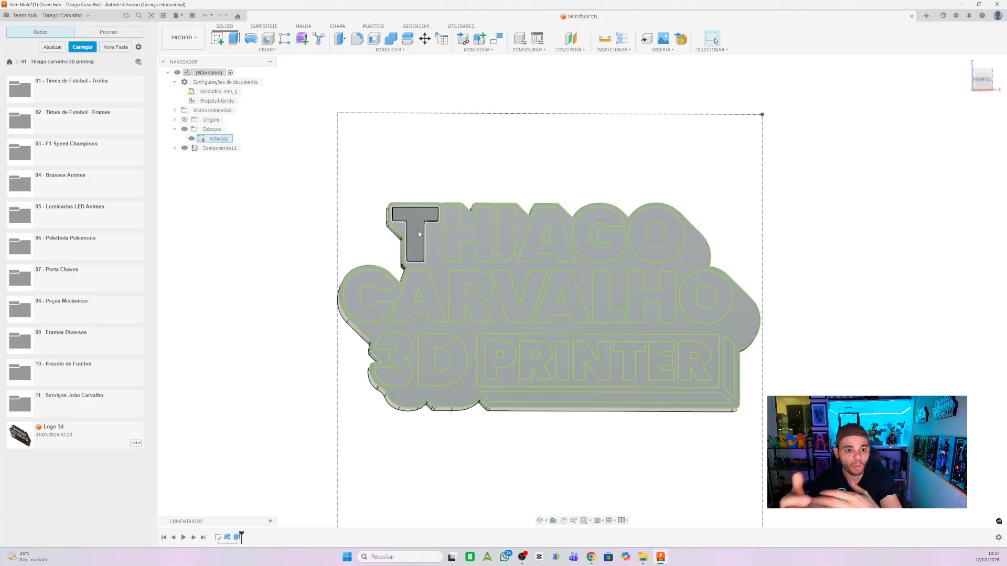
left_click(333, 109)
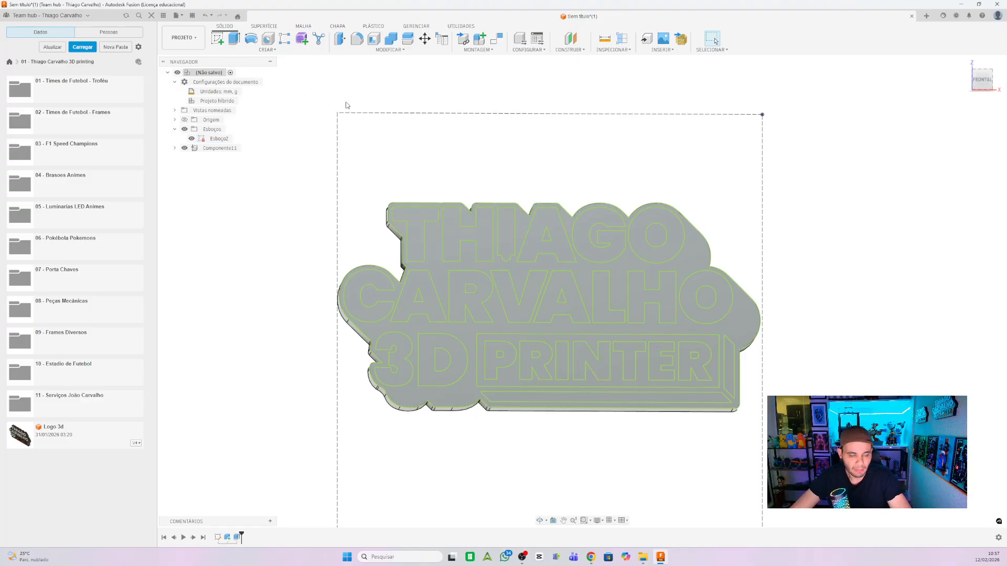
- Try to cut the letters of the logo's first two lines and the 3D characters 15 mm into the plate
middle_click_drag(710, 225, 788, 250, "shift")
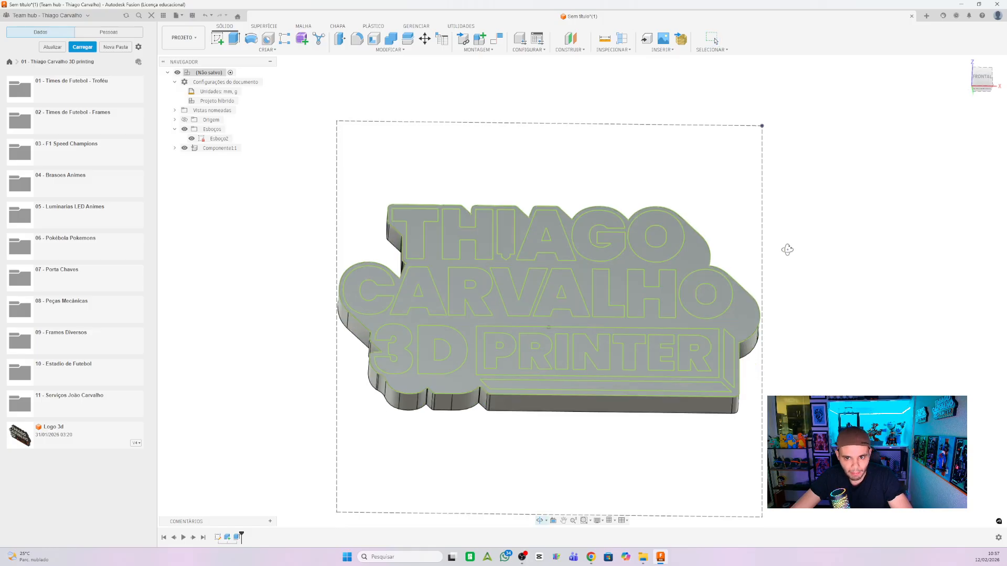
left_click(233, 38)
scroll(417, 232, "up", 2)
left_click(412, 232)
left_click(511, 246)
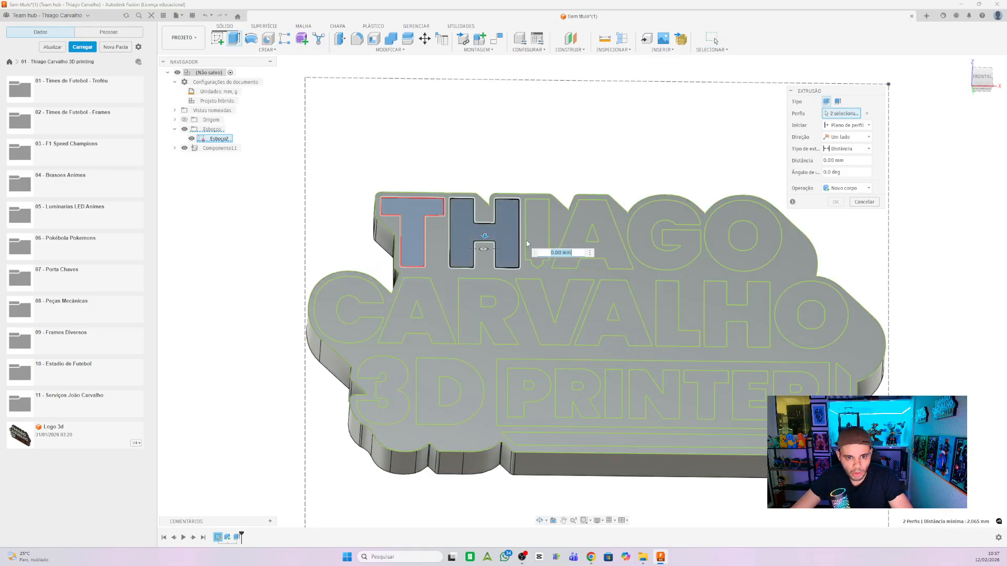
left_click(538, 236)
left_click(608, 246)
left_click(653, 231)
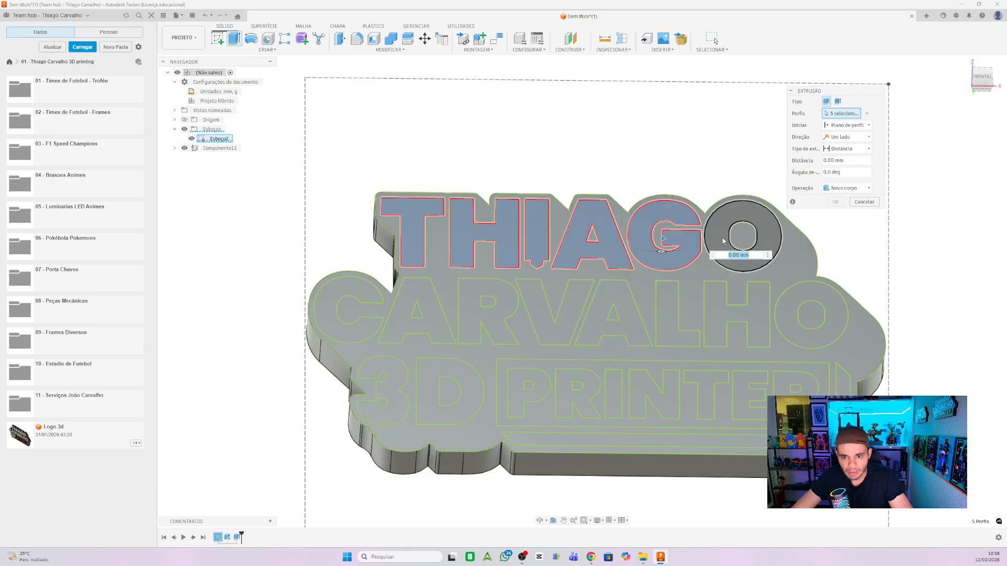
left_click(722, 241)
left_click(344, 312)
left_click(440, 331)
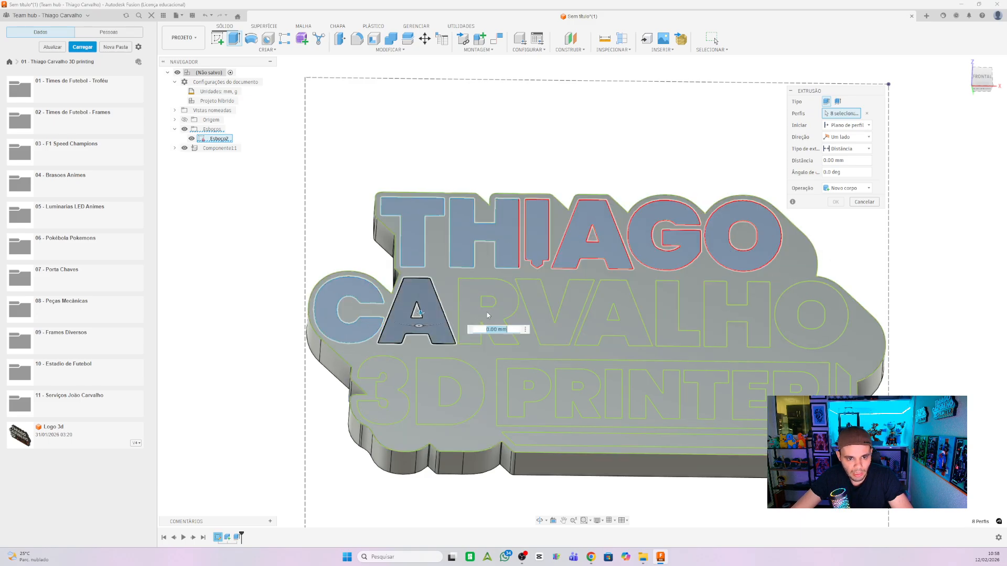
left_click(487, 314)
left_click(541, 320)
left_click(597, 327)
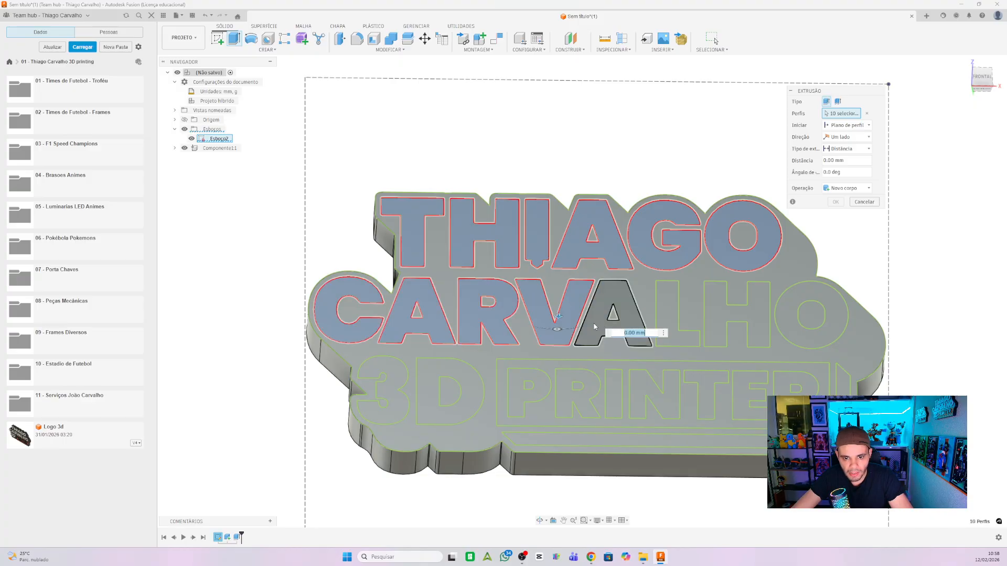
left_click(665, 314)
left_click(760, 314)
left_click(789, 309)
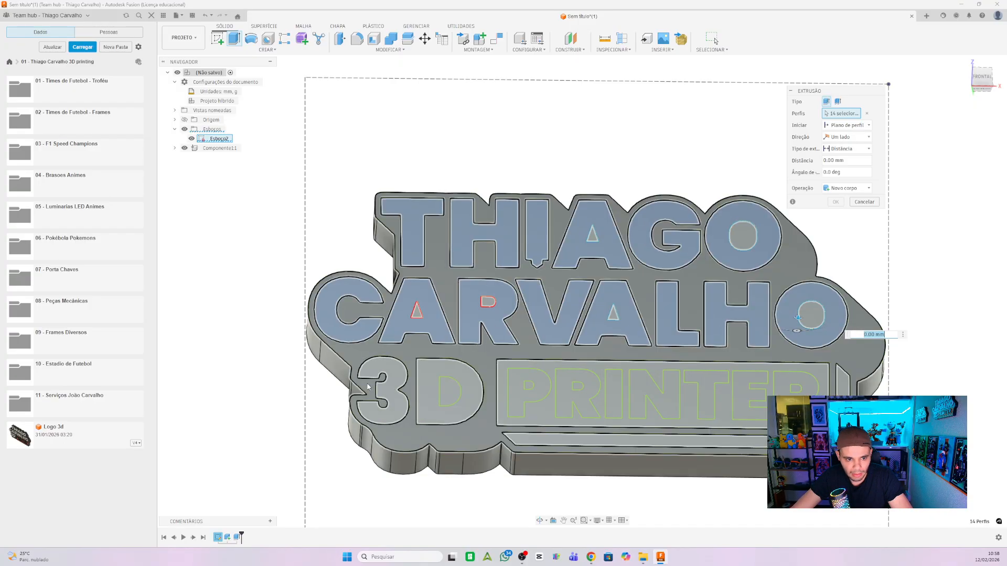
left_click(367, 387)
left_click(446, 390)
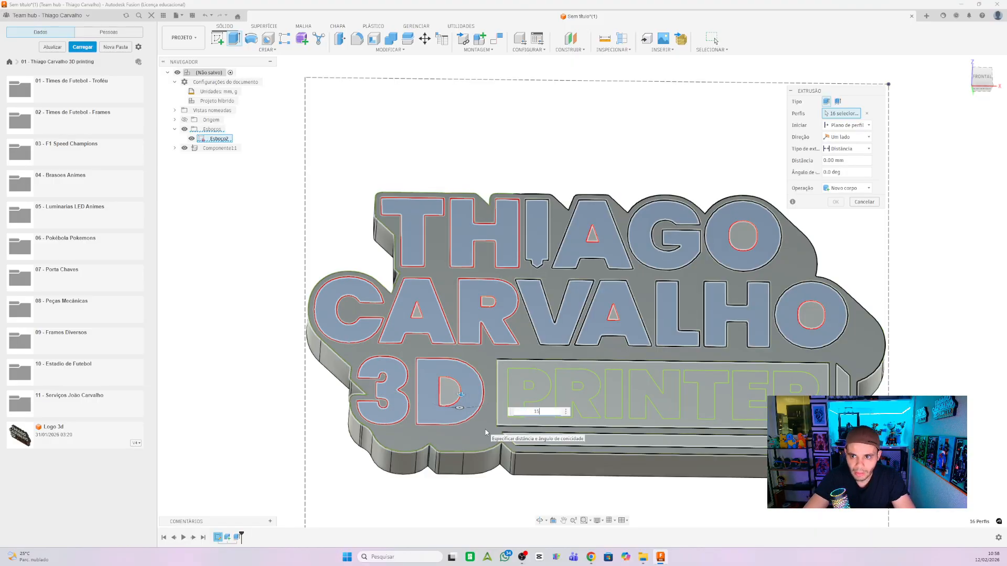
key("Return")
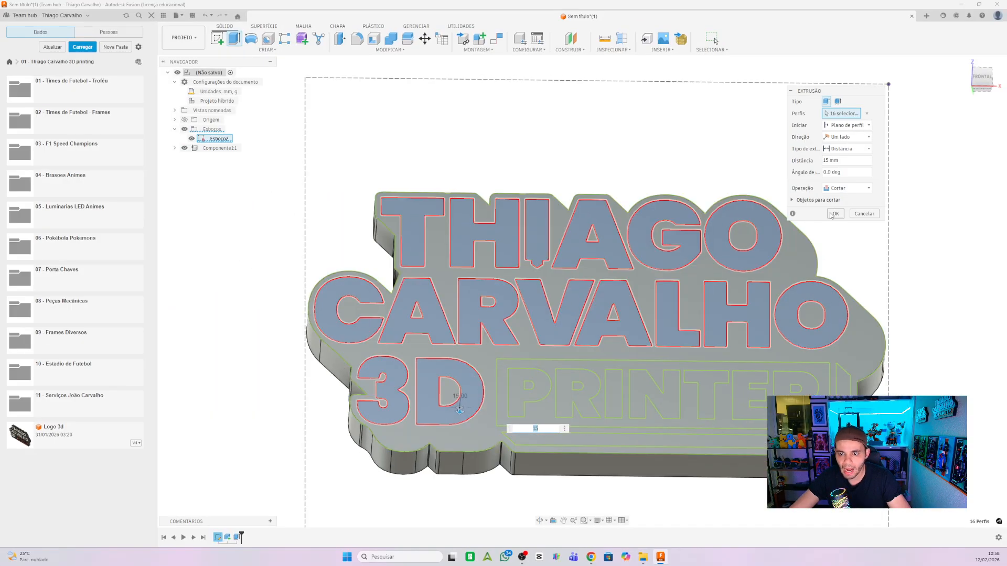
left_click(834, 214)
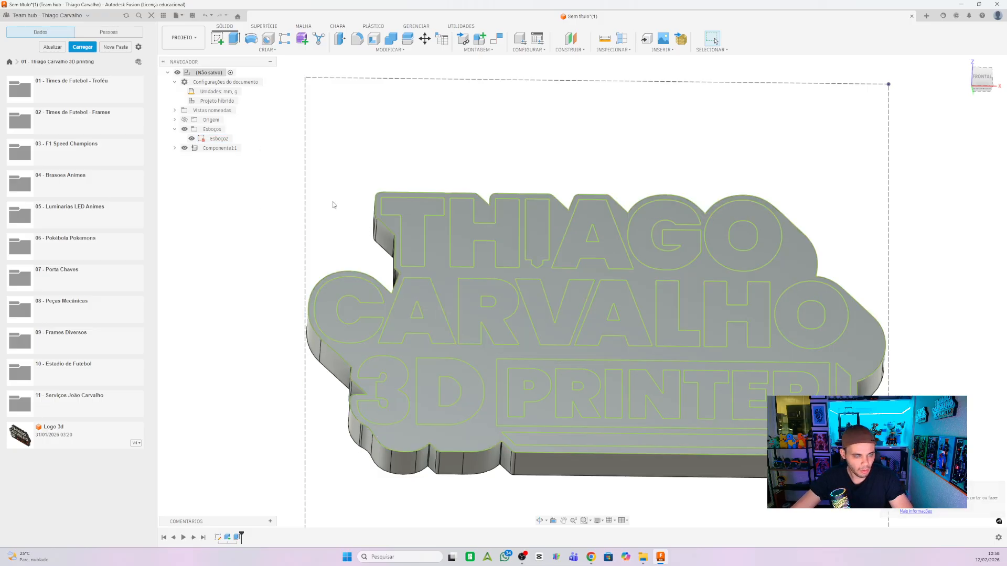
- Extrude the letter profiles of the logo's first two lines and the 3D characters as a 15 mm cut into the plate
left_click(236, 42)
left_click(414, 230)
left_click(461, 227)
left_click(531, 233)
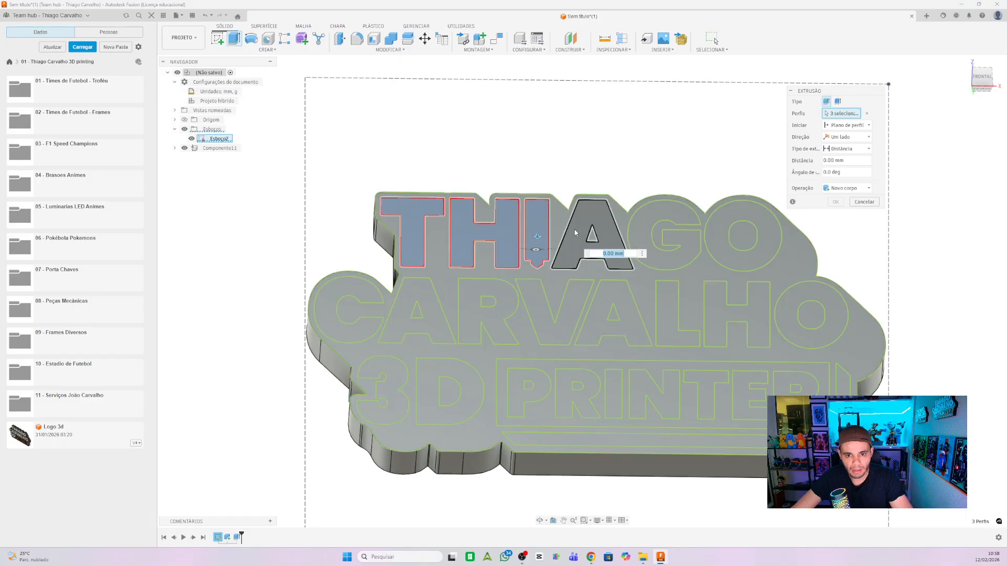
left_click(575, 232)
left_click(645, 236)
left_click(713, 230)
left_click(374, 328)
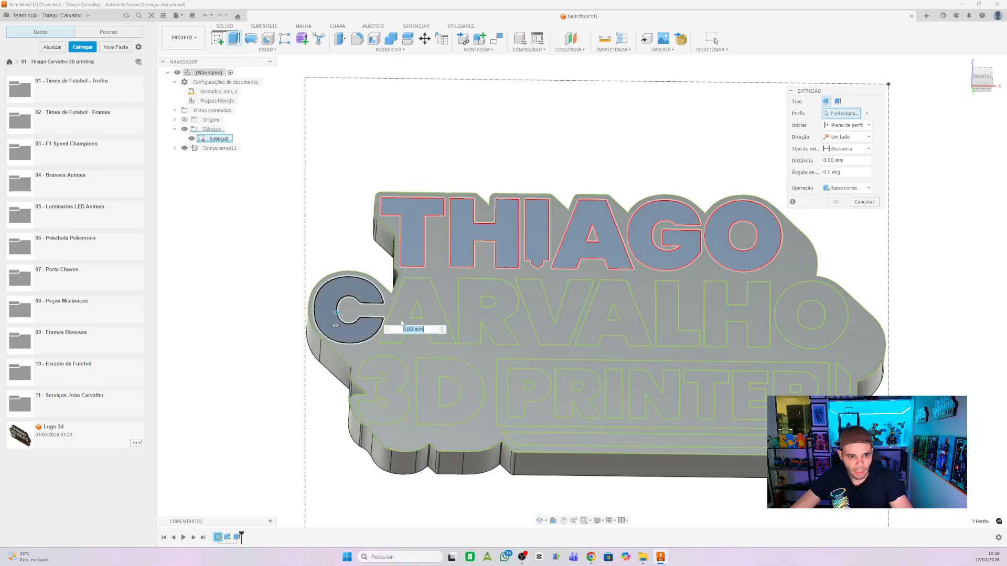
left_click(435, 323)
left_click(474, 321)
left_click(558, 321)
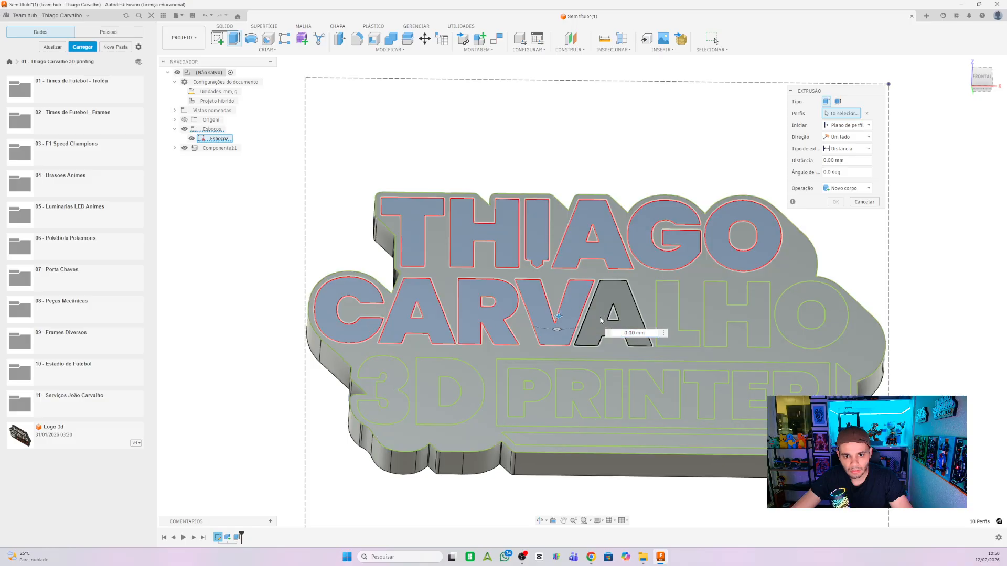
left_click(601, 320)
left_click(691, 303)
left_click(716, 311)
left_click(787, 317)
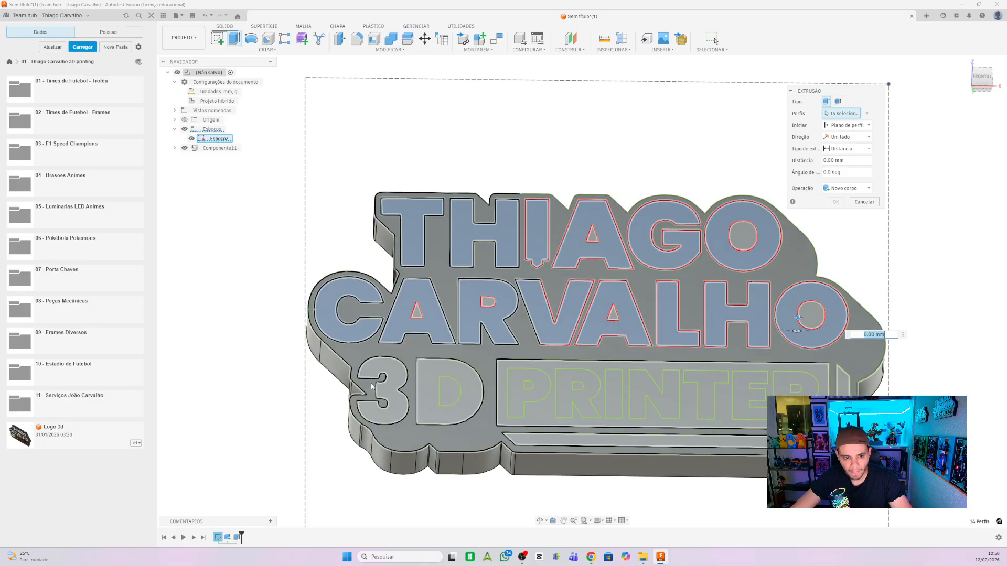
left_click(371, 387)
left_click(446, 391)
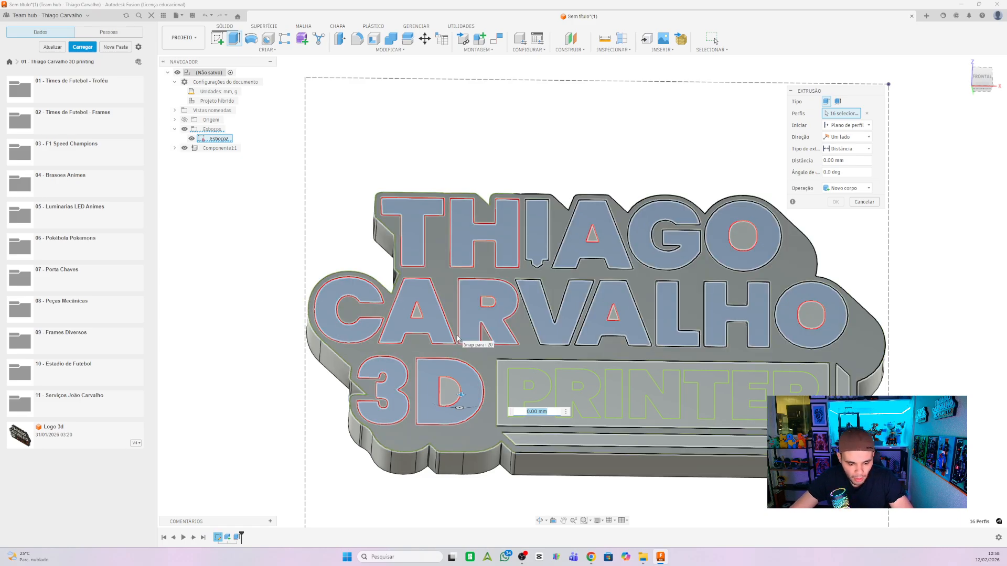
type("15")
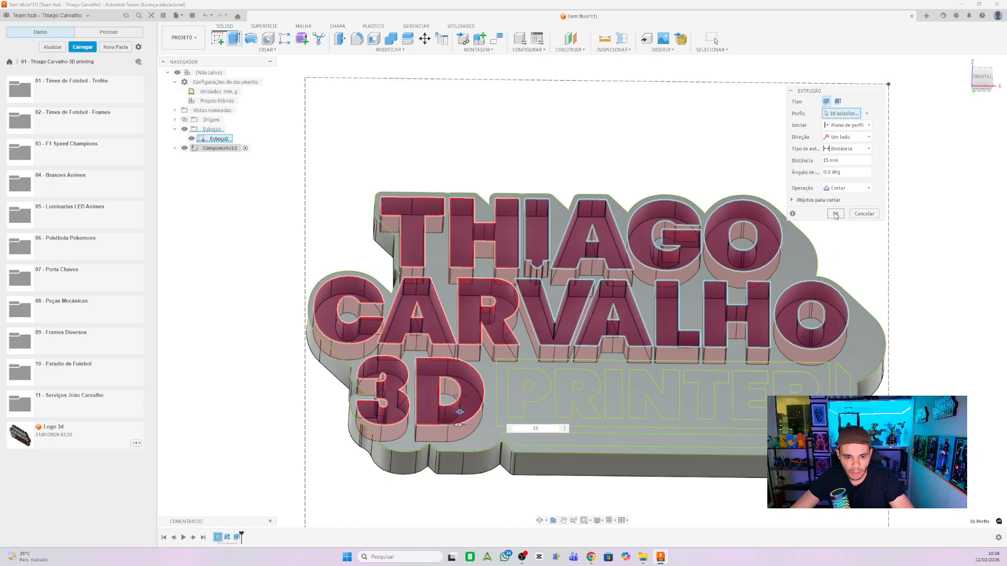
left_click(835, 214)
- Extrude the PRINTER box background, its letter counters and the two bevel strips beside and below the box as a 15 mm cut
scroll(574, 332, "down", 3)
scroll(573, 332, "up", 6)
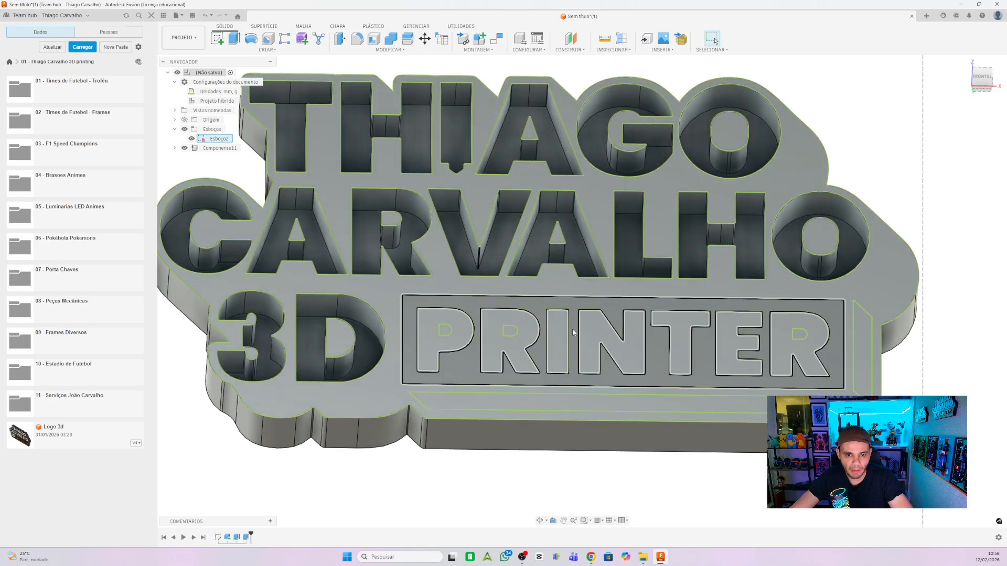
scroll(573, 332, "down", 2)
middle_click_drag(571, 326, 572, 308, "shift")
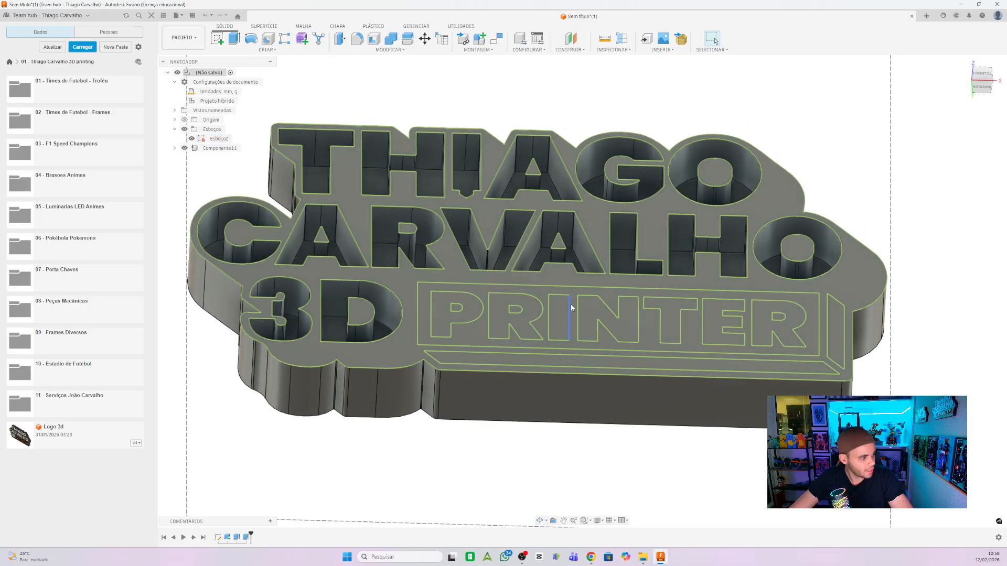
left_click(236, 47)
left_click(476, 333)
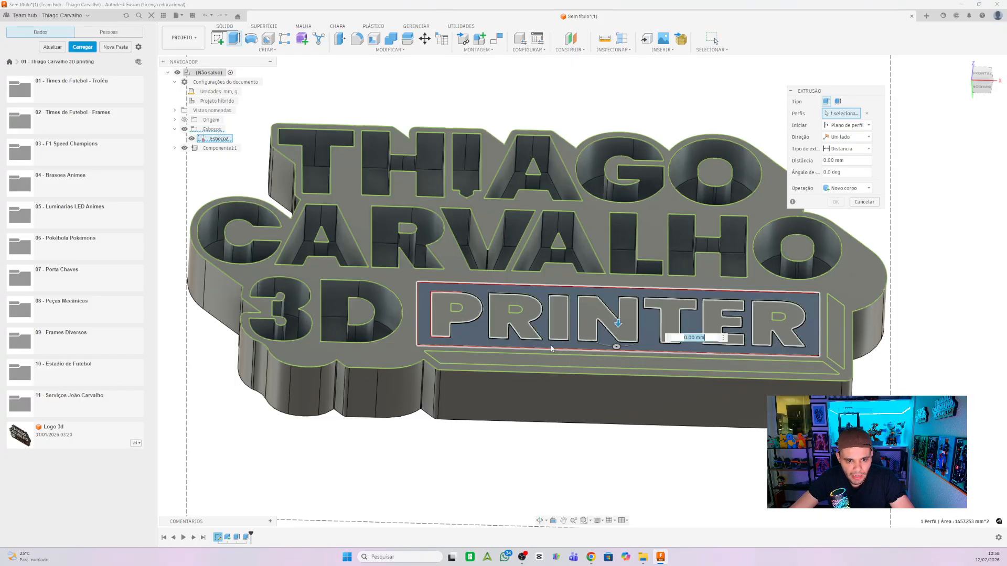
scroll(462, 311, "up", 5)
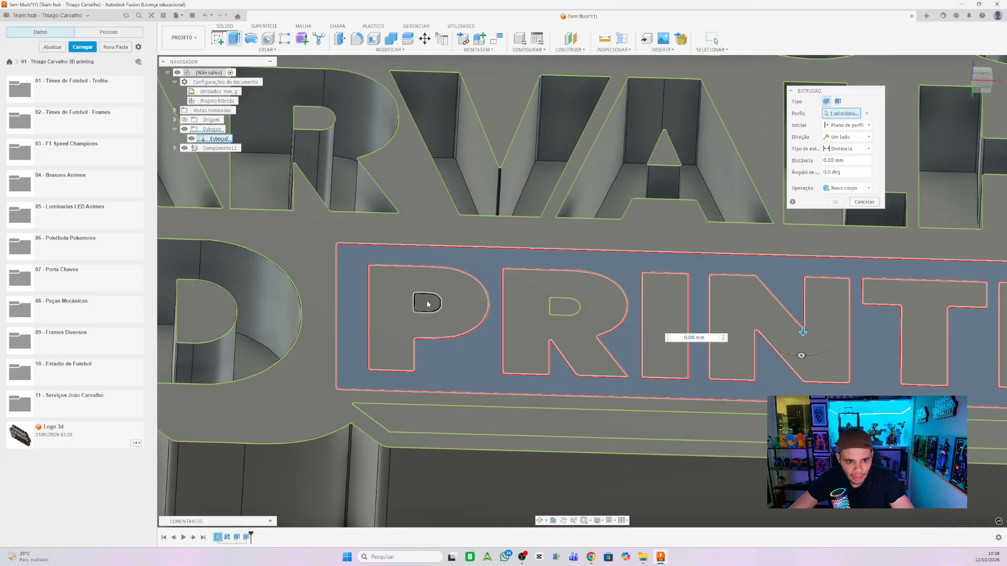
left_click(558, 311)
scroll(558, 310, "down", 5)
scroll(789, 341, "up", 3)
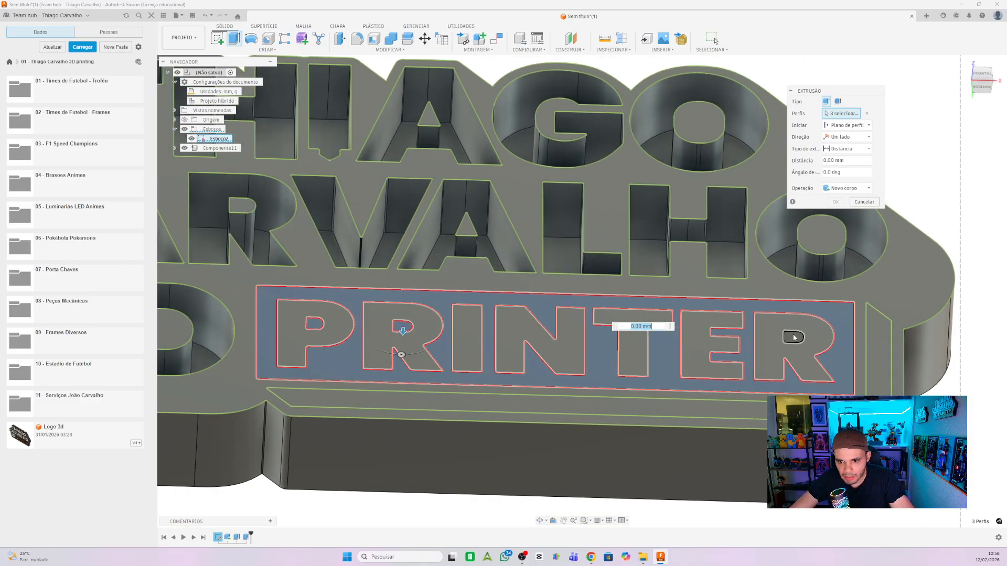
left_click(793, 338)
left_click(791, 418)
left_click(873, 382)
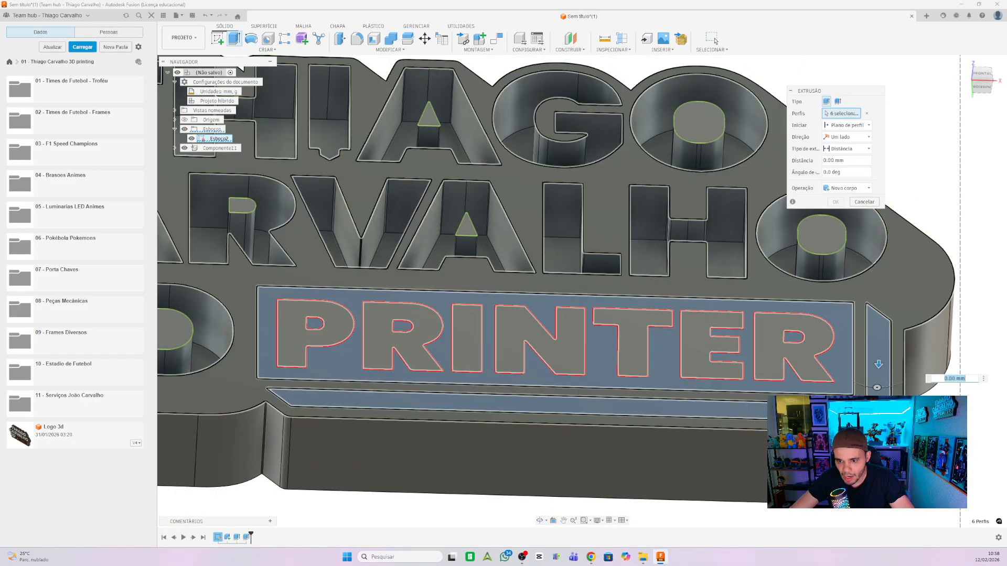
type("15")
key("Return")
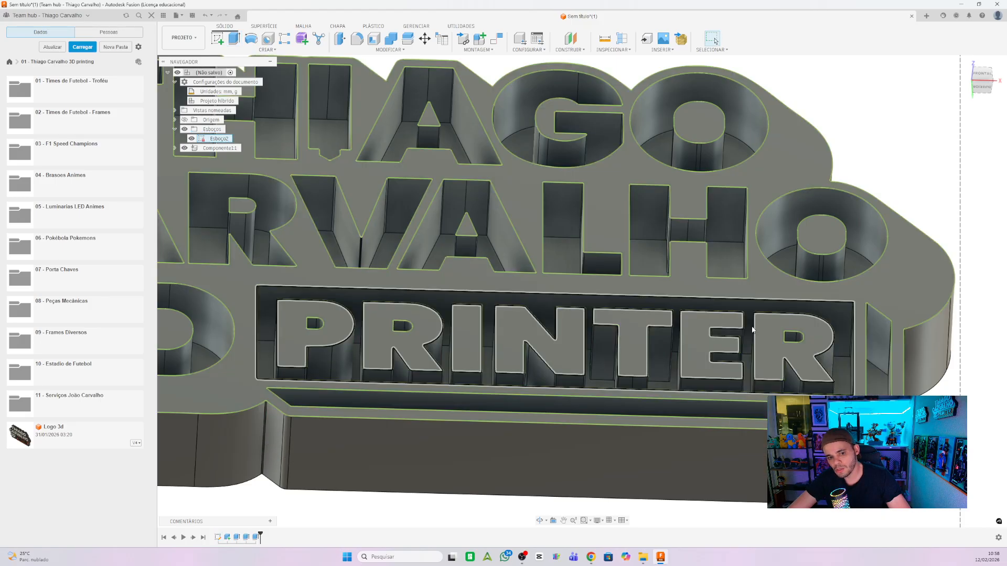
scroll(761, 310, "down", 3)
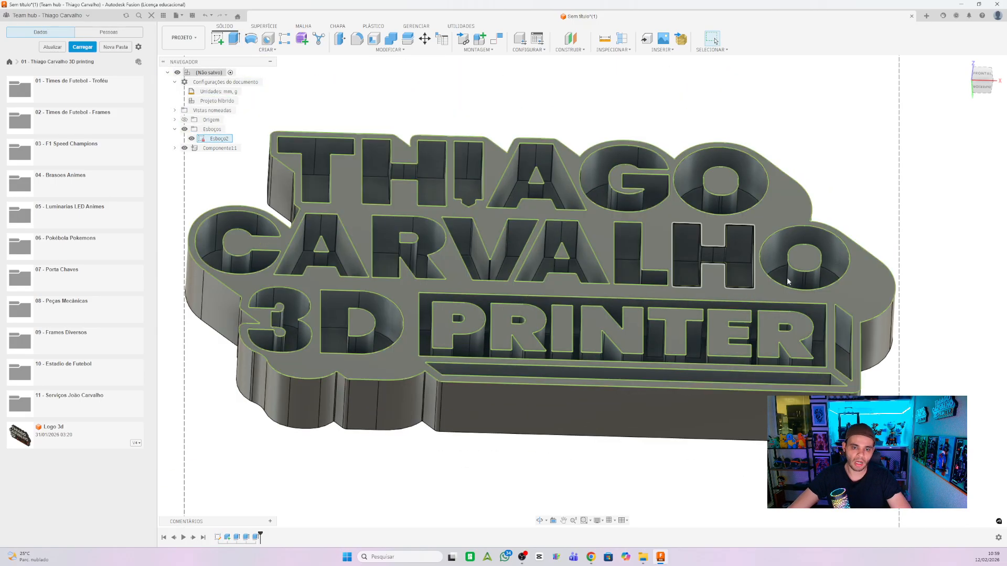
middle_click_drag(828, 250, 828, 278, "shift")
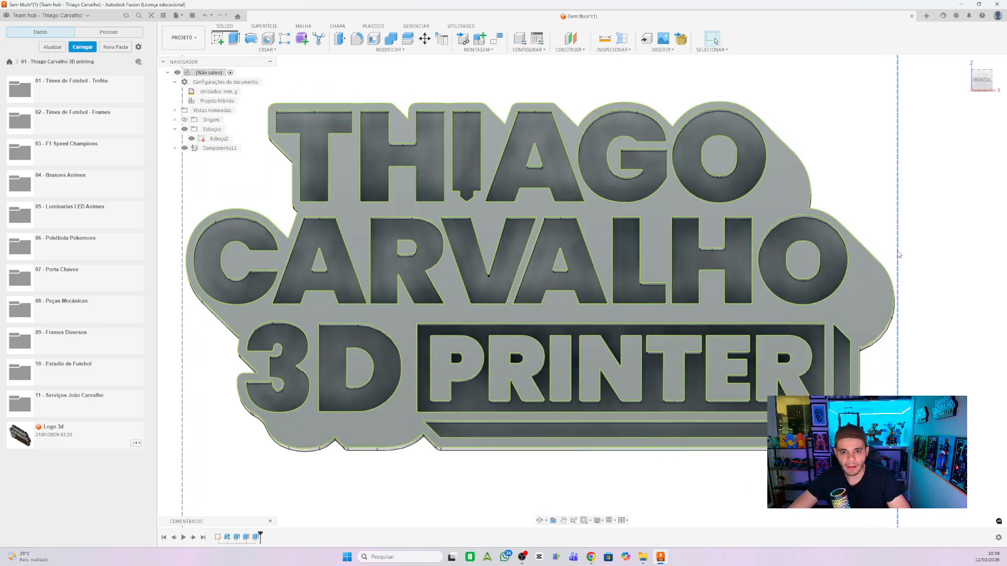
mouse_move(899, 255)
middle_mouse_down("shift")
mouse_move(901, 219)
mouse_move(903, 247)
middle_mouse_up("shift")
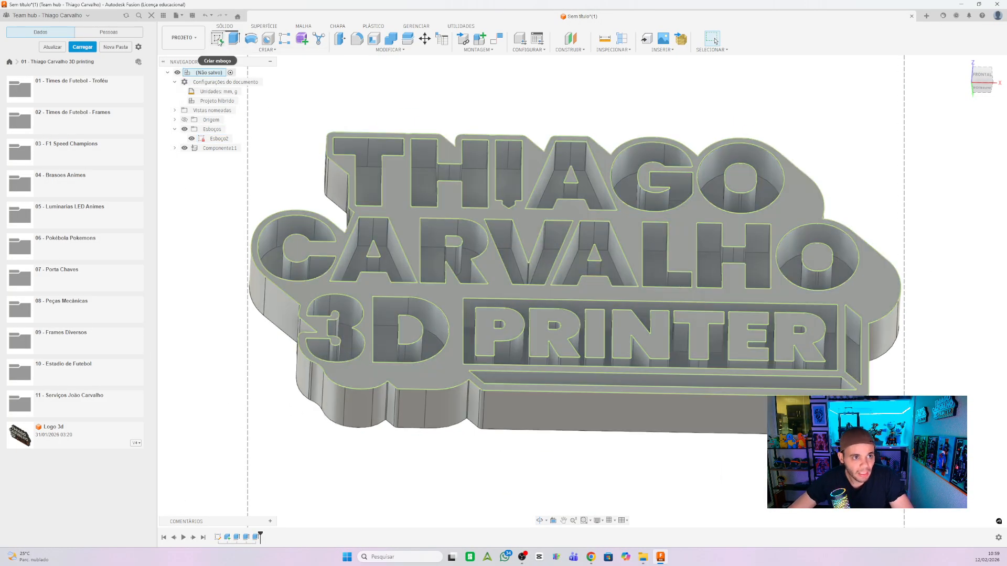
left_click(217, 38)
left_click(356, 152)
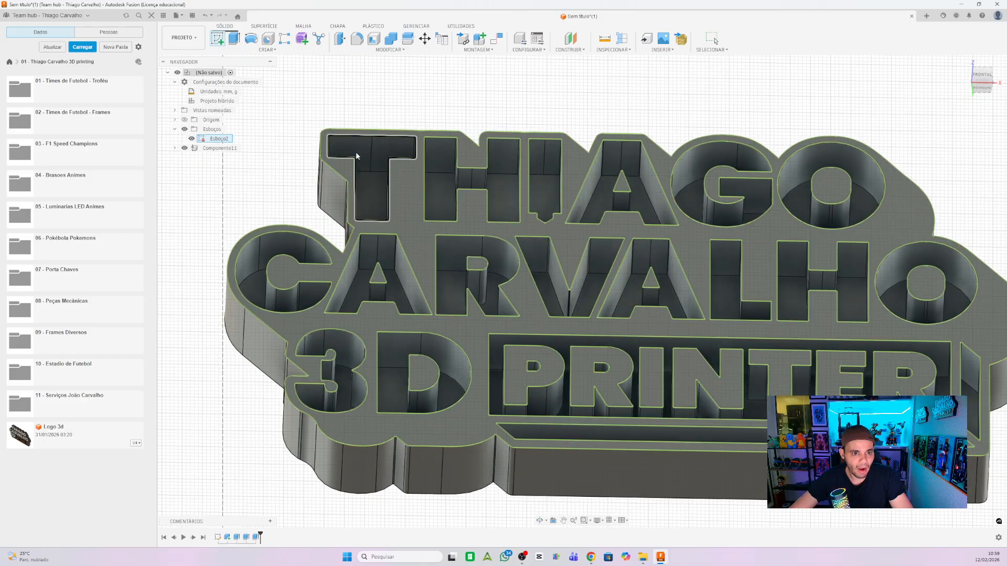
middle_click_drag(388, 195, 387, 182, "shift")
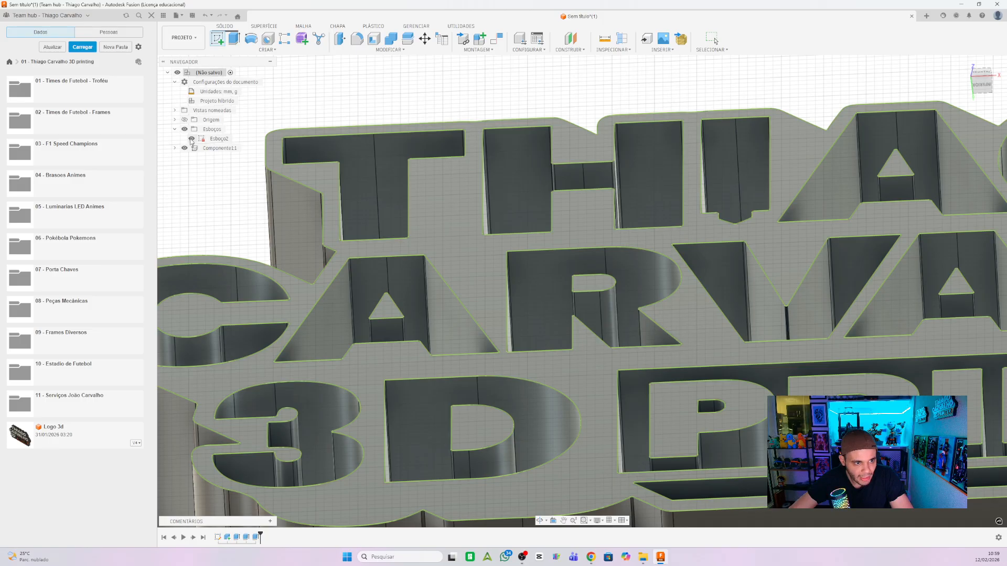
middle_click_drag(394, 177, 380, 222, "shift")
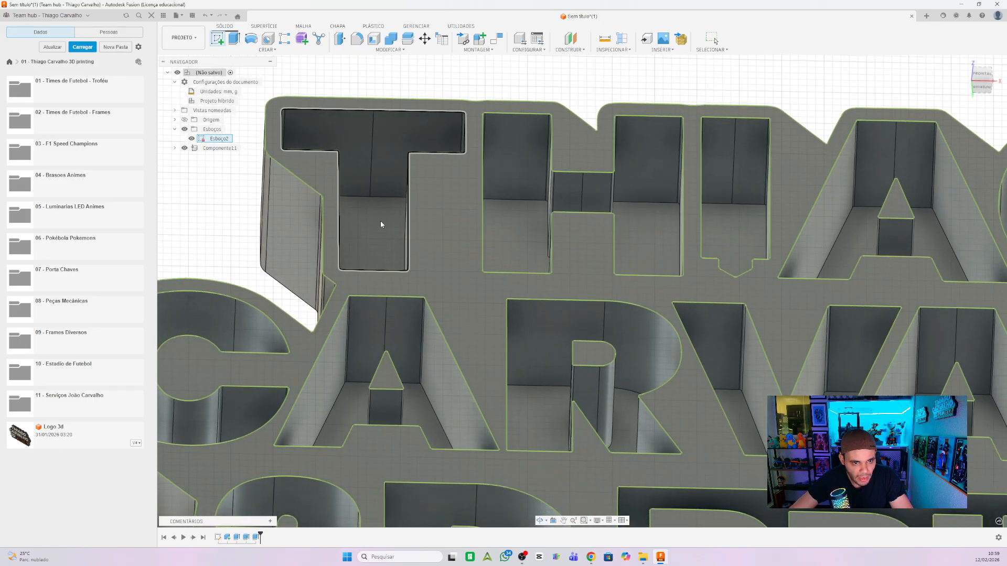
key("Escape")
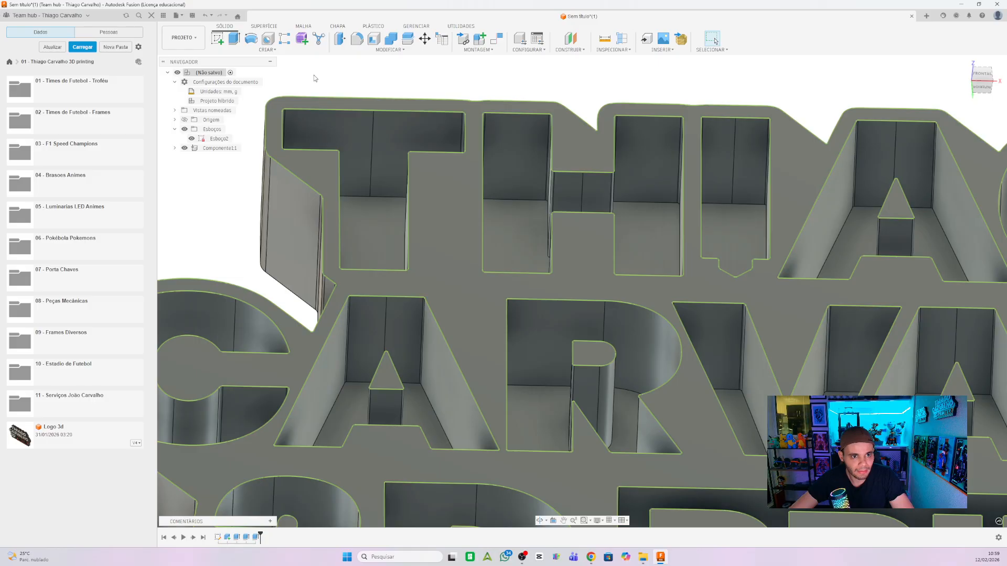
- Hide the sketch Esboço2 and start a new sketch on the recessed floor face of the first line's letter T
left_click(191, 139)
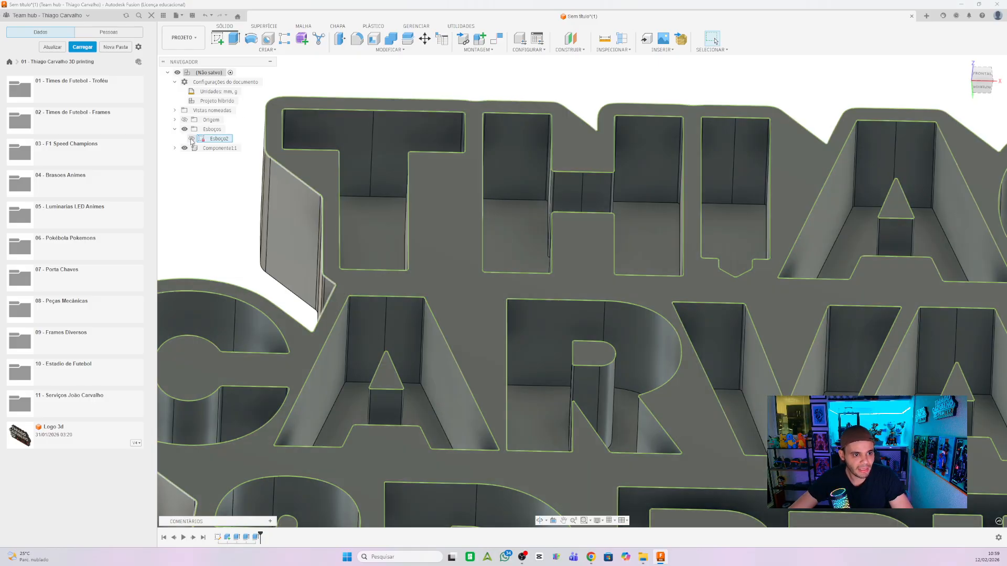
left_click(192, 139)
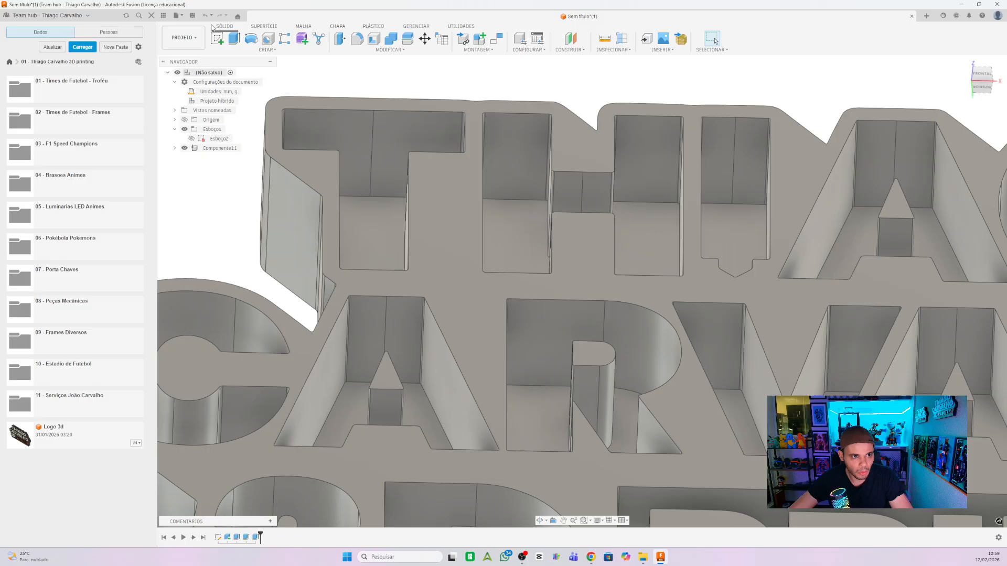
left_click(217, 40)
mouse_move(410, 148)
middle_mouse_down("shift")
mouse_move(399, 158)
mouse_move(408, 164)
middle_mouse_up("shift")
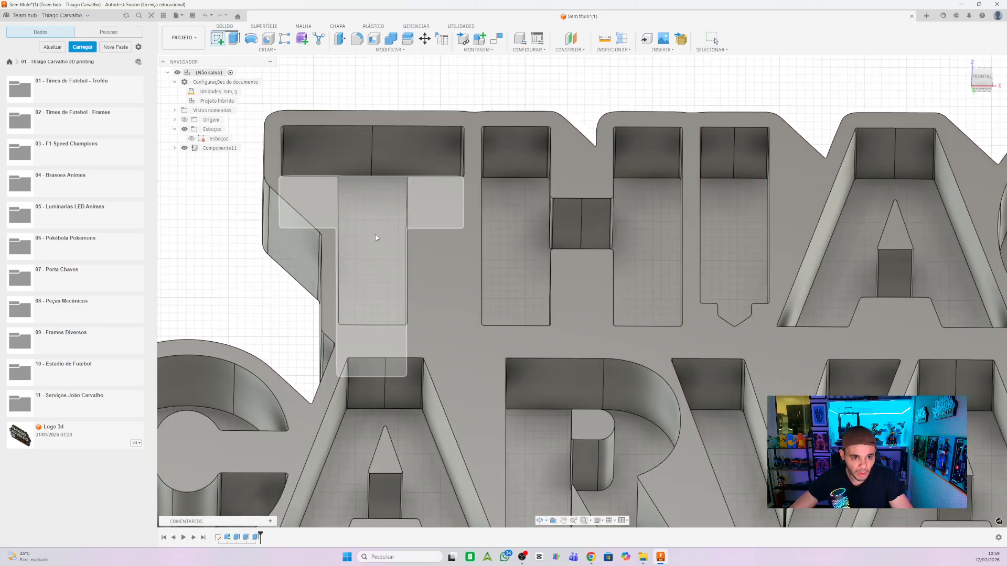
left_click(375, 236)
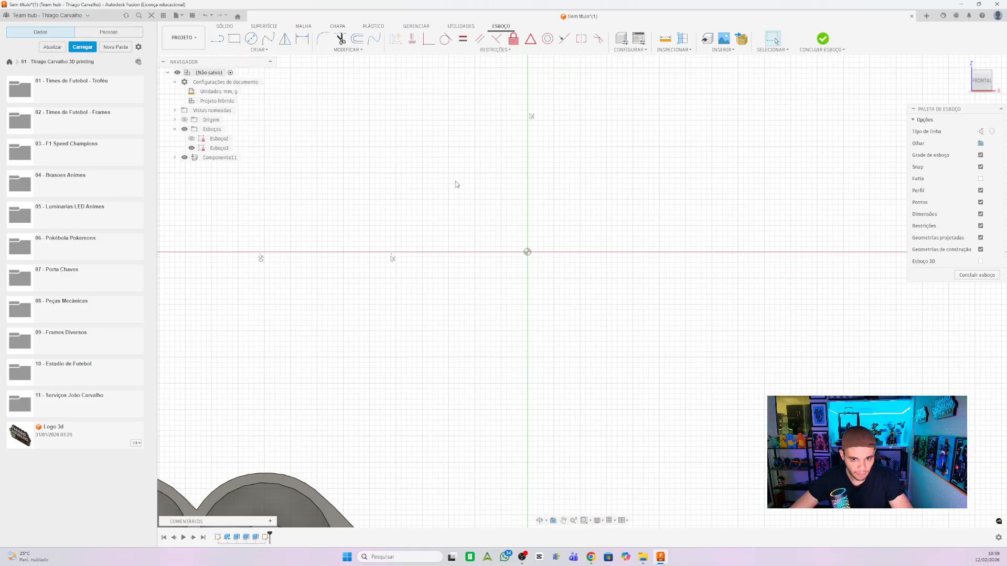
scroll(529, 159, "down", 3)
scroll(676, 163, "down", 3)
scroll(337, 291, "up", 2)
scroll(396, 205, "down", 2)
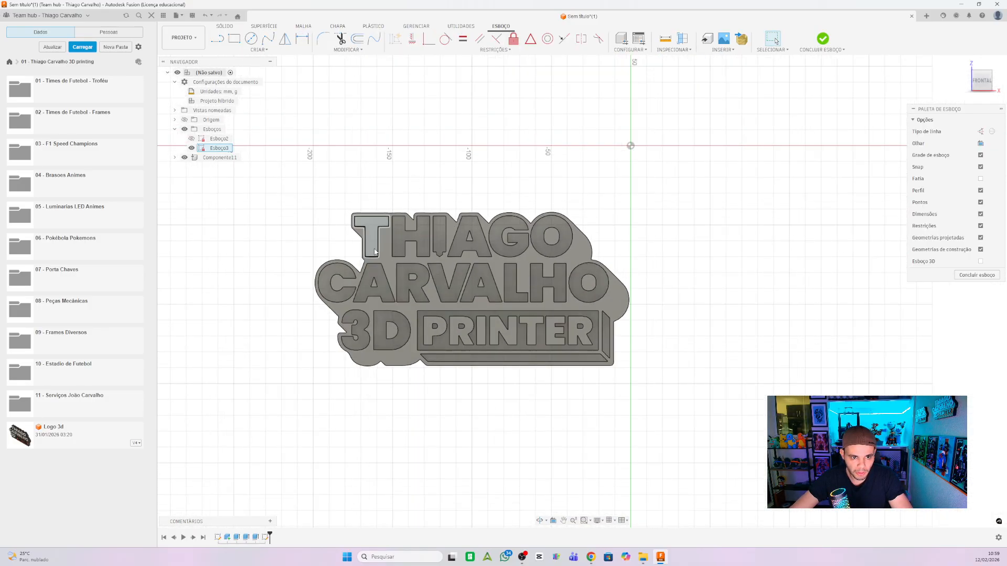
scroll(374, 252, "up", 4)
middle_click_drag(385, 269, 414, 250, "shift")
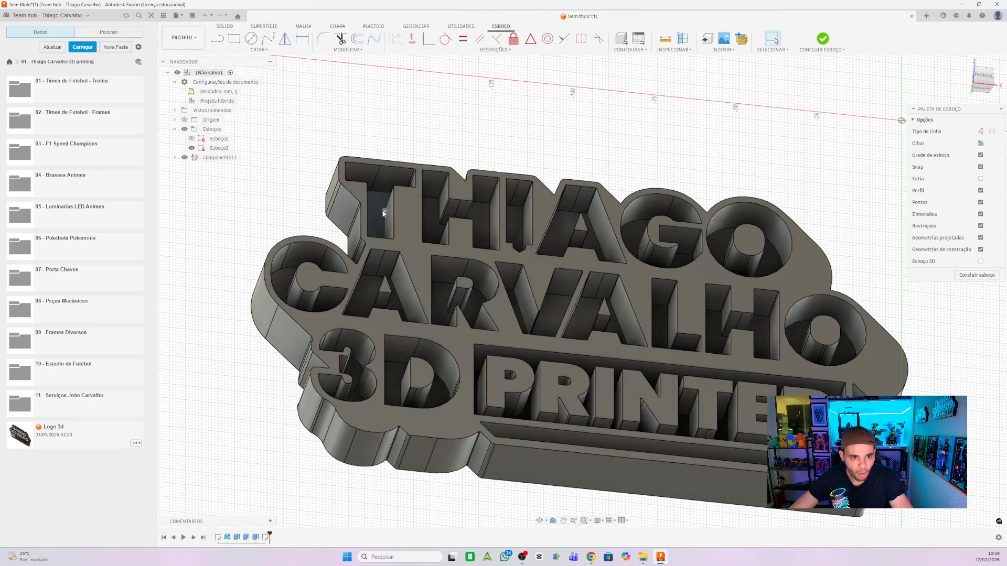
scroll(383, 213, "up", 3)
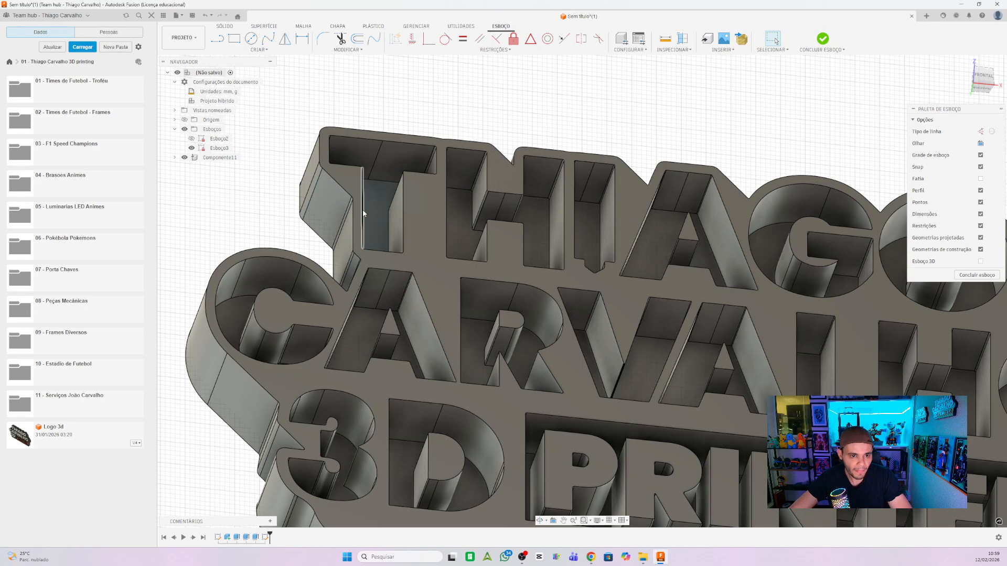
scroll(363, 209, "down", 5)
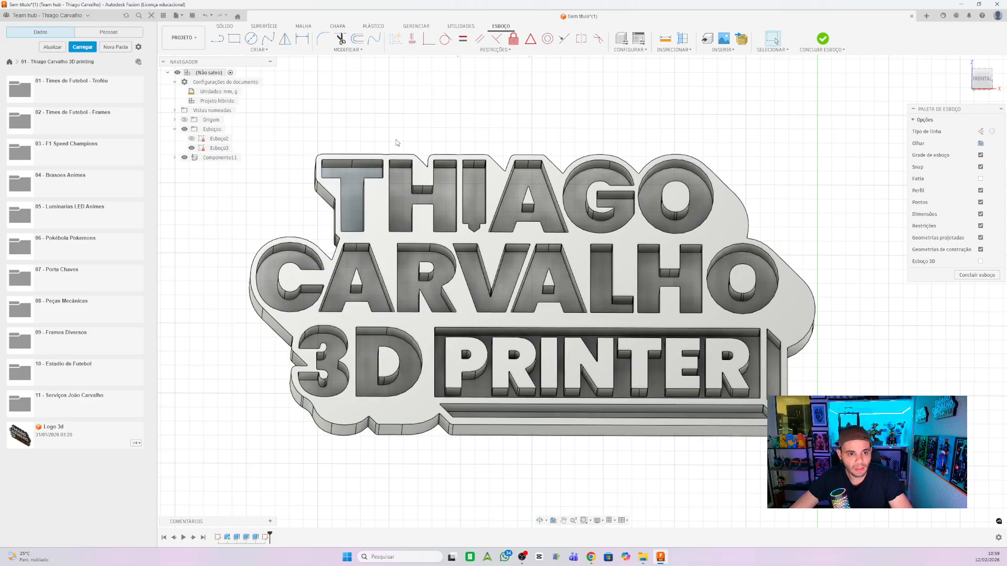
left_click(256, 50)
mouse_move(239, 178)
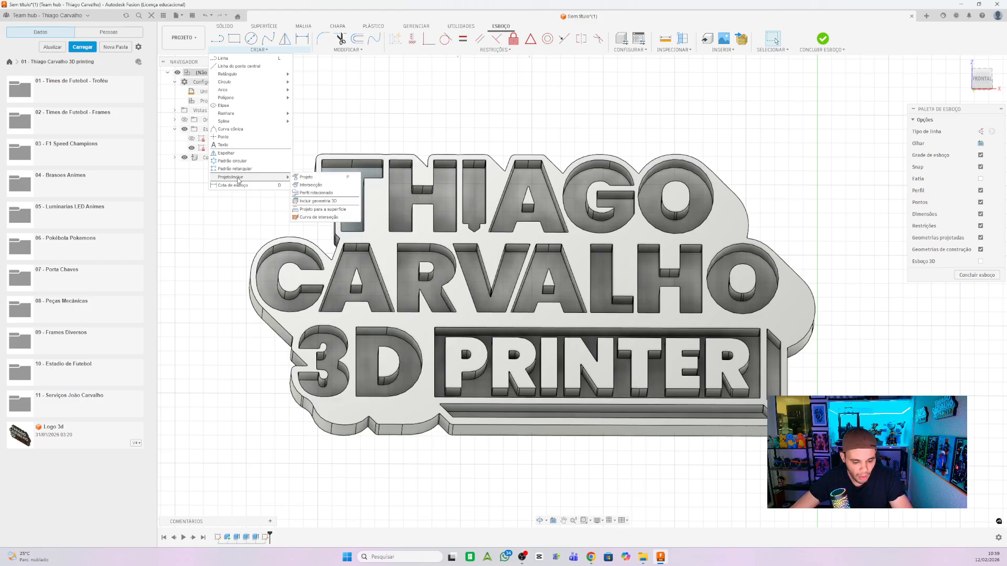
left_click(241, 209)
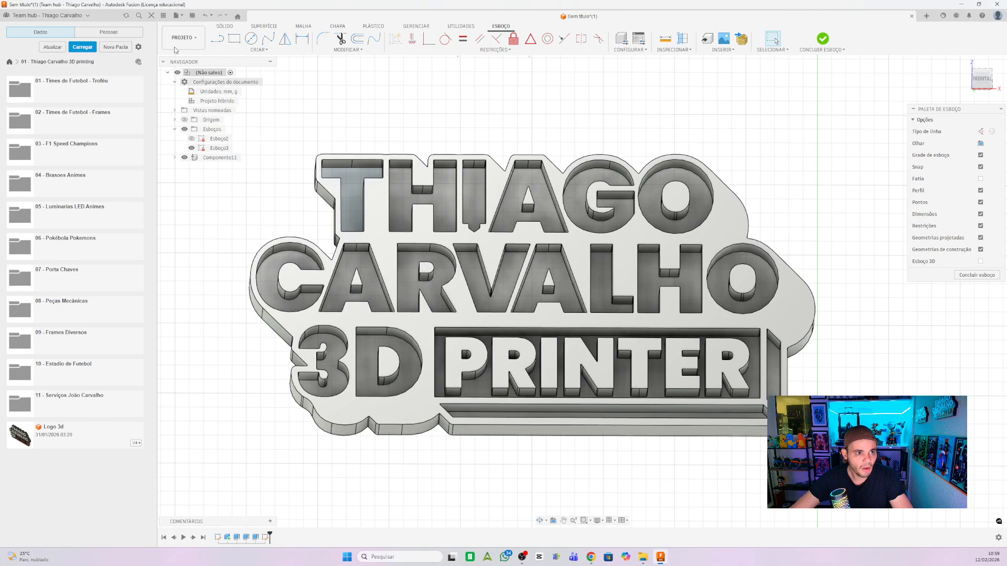
left_click(257, 50)
mouse_move(225, 181)
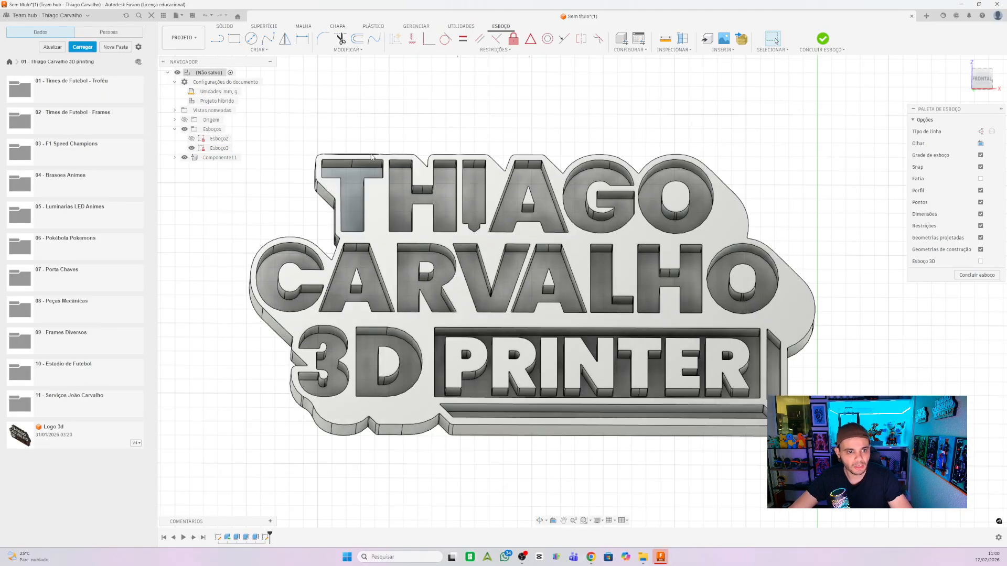
scroll(371, 156, "down", 2)
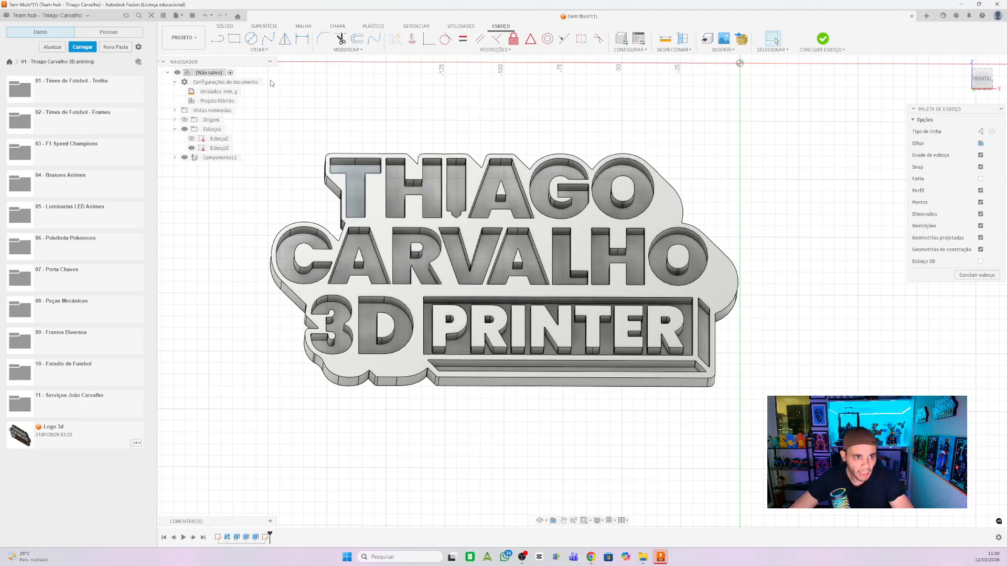
- Start projecting geometry into the new sketch and select the recessed floor faces of all six letters in the logo's first line
left_click(258, 50)
mouse_move(273, 175)
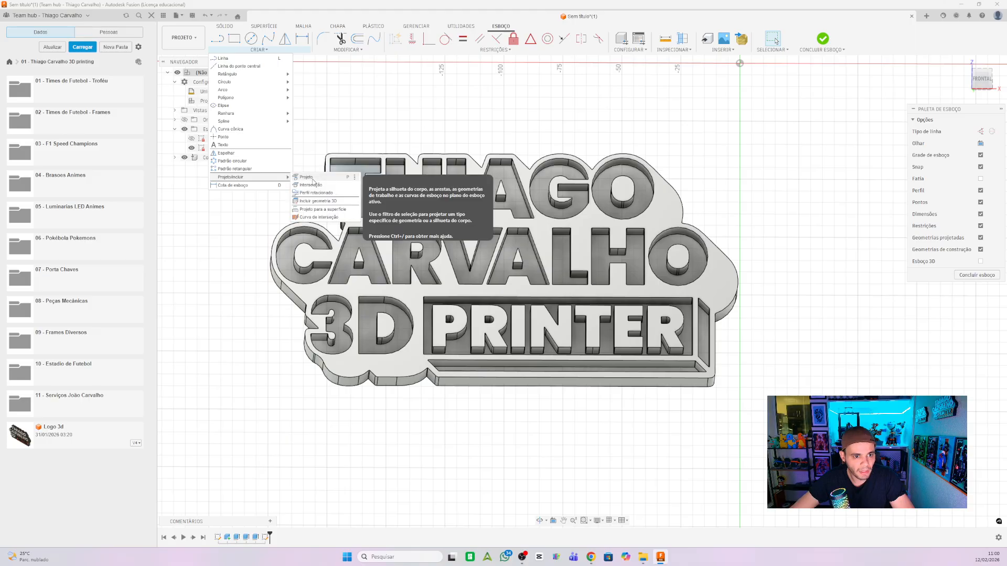
left_click(317, 178)
left_click(355, 181)
left_click(396, 194)
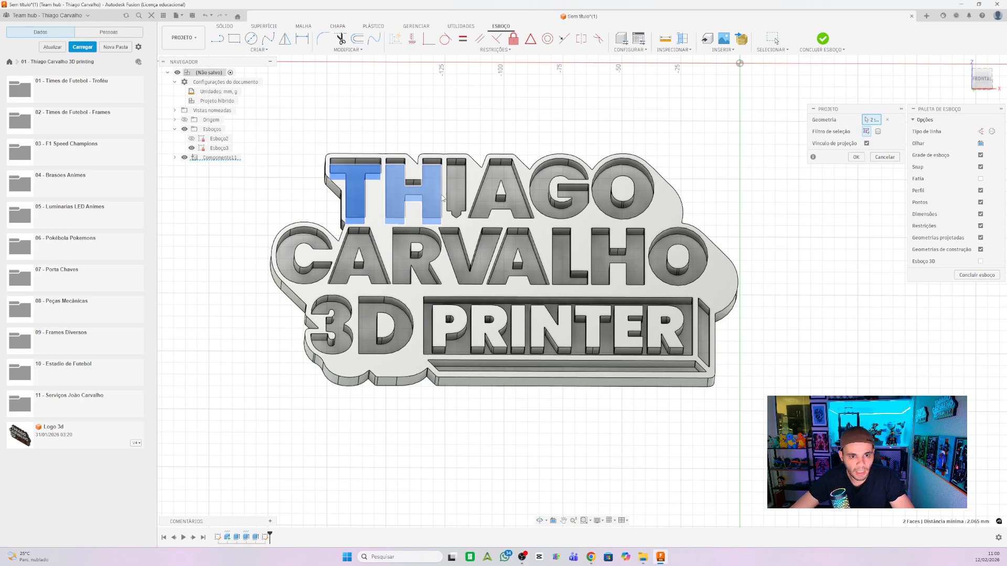
left_click(457, 188)
left_click(499, 203)
left_click(550, 213)
left_click(624, 200)
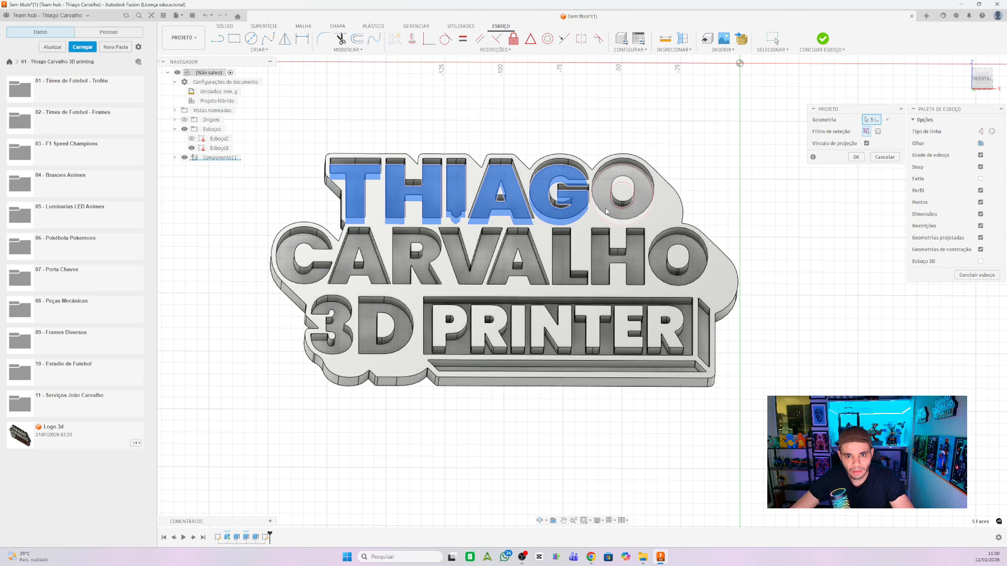
- Add the recessed floor faces of all eight letters in the logo's second line to the projection
left_click(289, 265)
left_click(358, 262)
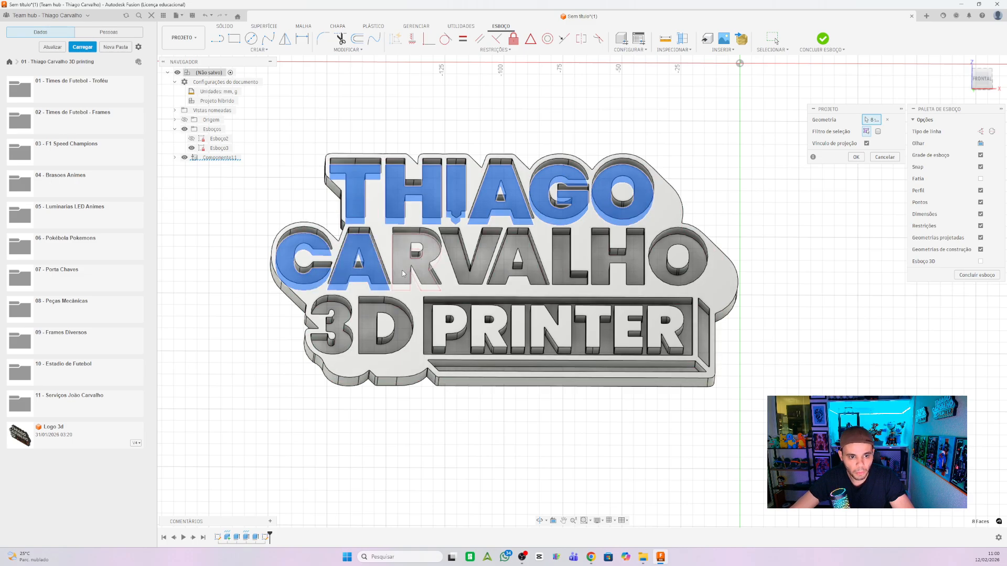
left_click(416, 265)
left_click(472, 277)
left_click(518, 263)
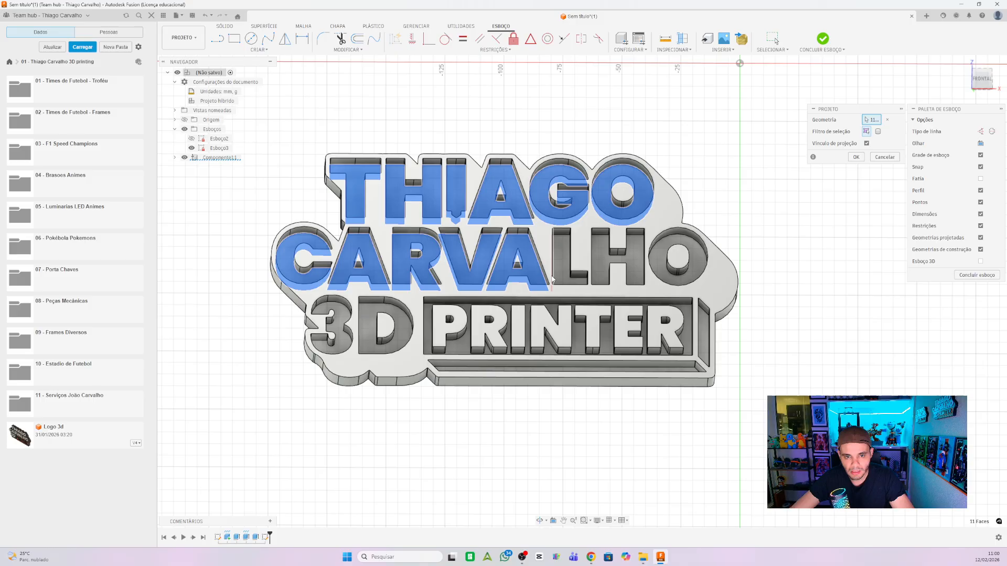
left_click(569, 263)
left_click(603, 267)
left_click(665, 274)
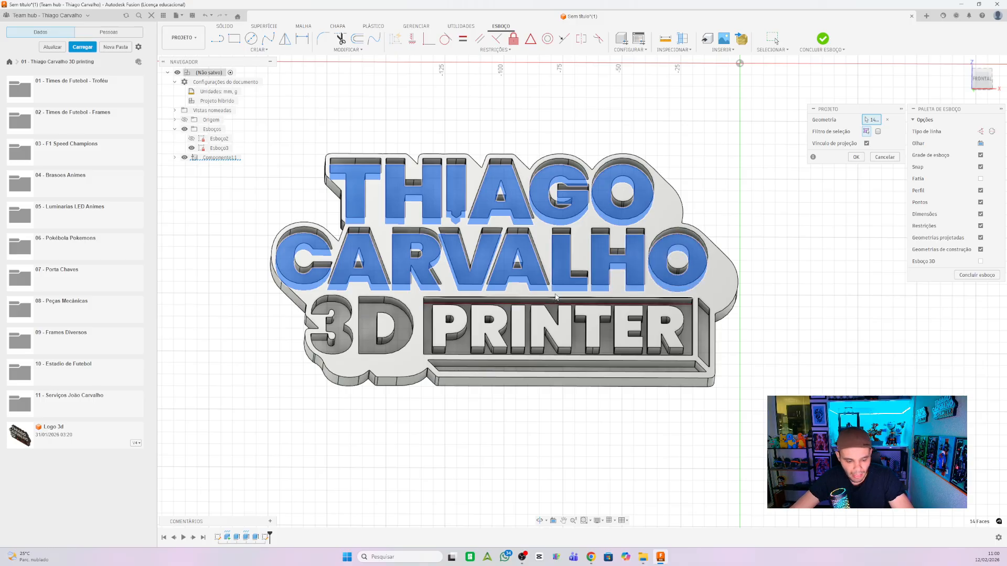
- Add the recessed floor faces of the 3, the D, the PRINTER box background and both bevel strips to the projection
scroll(360, 339, "up", 5)
left_click(322, 312)
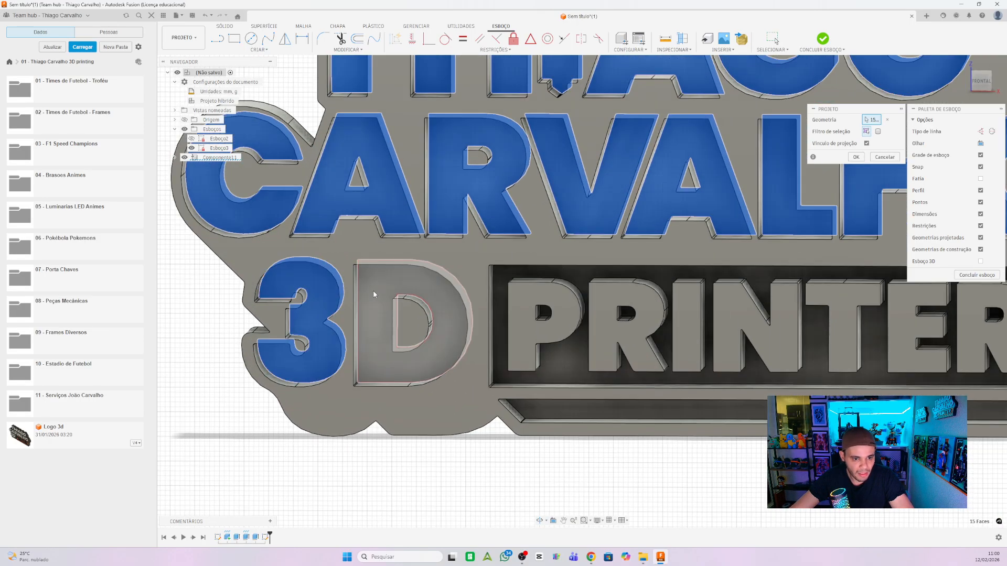
left_click(377, 325)
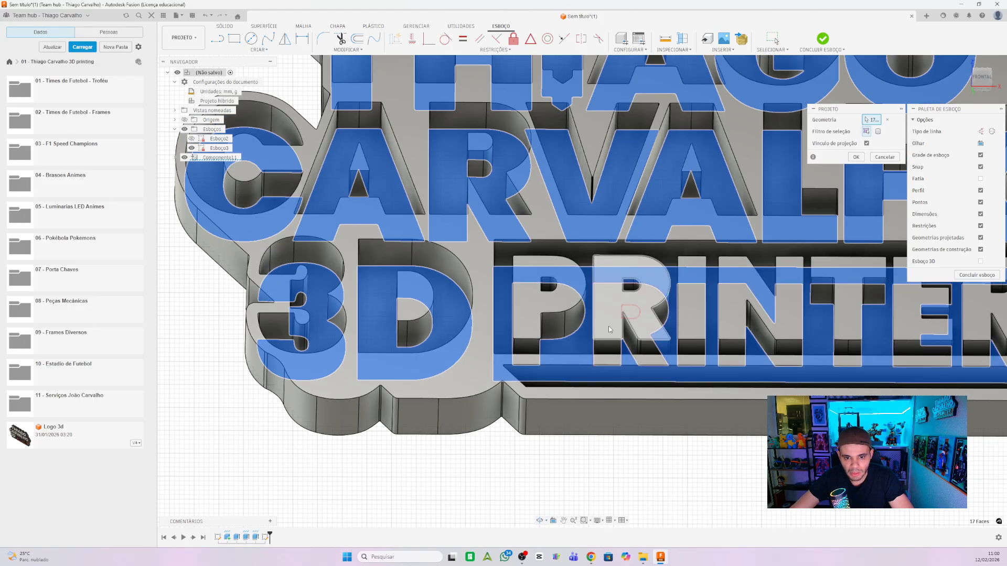
scroll(515, 315, "down", 3)
left_click(515, 315)
scroll(790, 318, "up", 2)
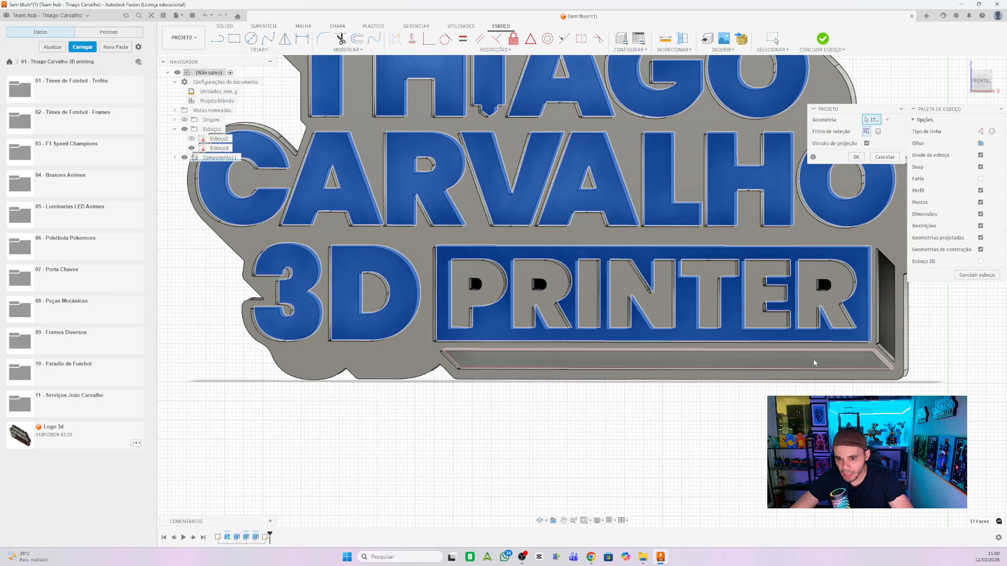
left_click(815, 363)
left_click(884, 330)
- Add the recessed counters of the P and both Rs in PRINTER and complete the projection of all selected faces
scroll(822, 287, "up", 5)
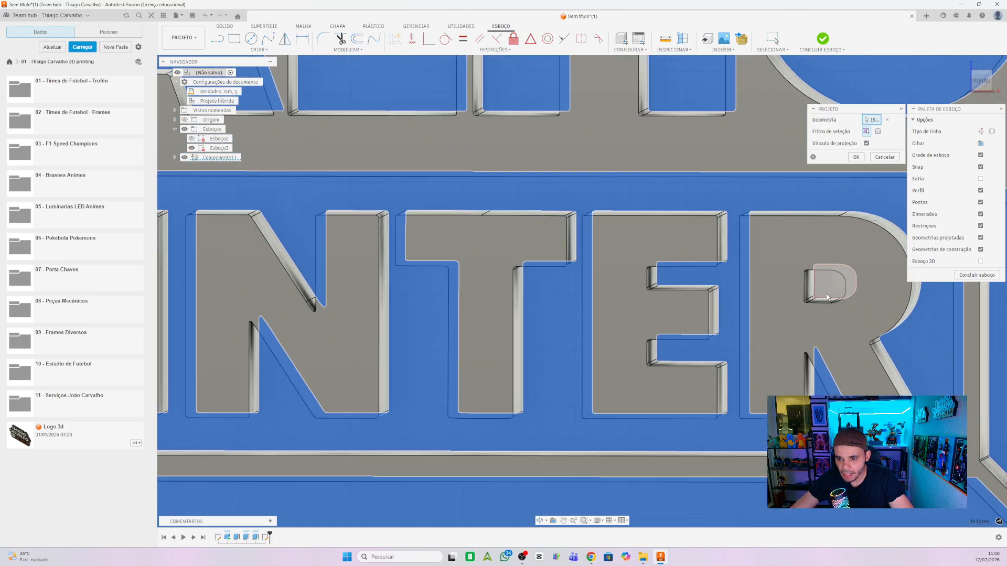
left_click(830, 294)
scroll(867, 312, "down", 5)
scroll(494, 303, "up", 5)
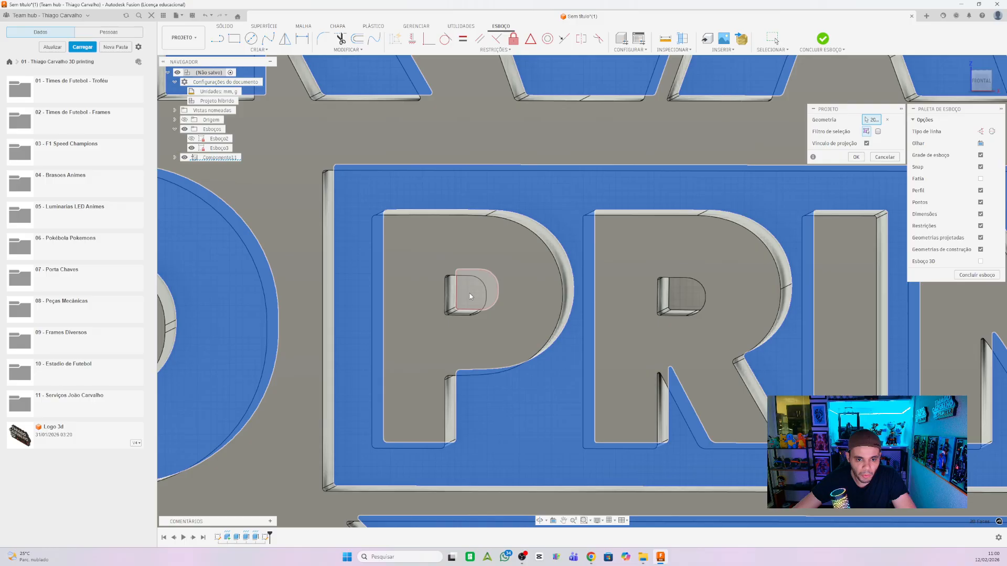
left_click(486, 300)
left_click(698, 310)
scroll(641, 320, "down", 5)
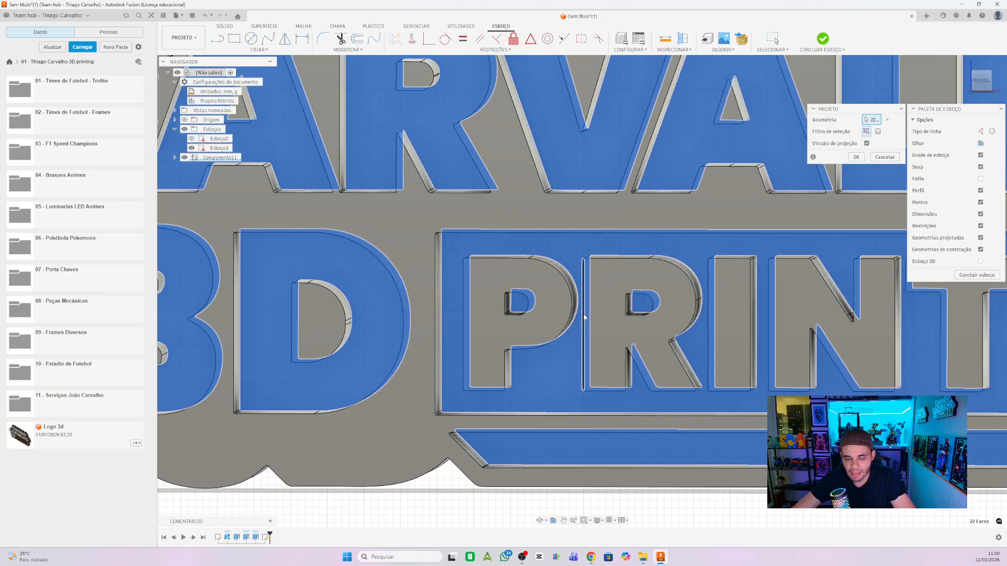
scroll(549, 339, "down", 5)
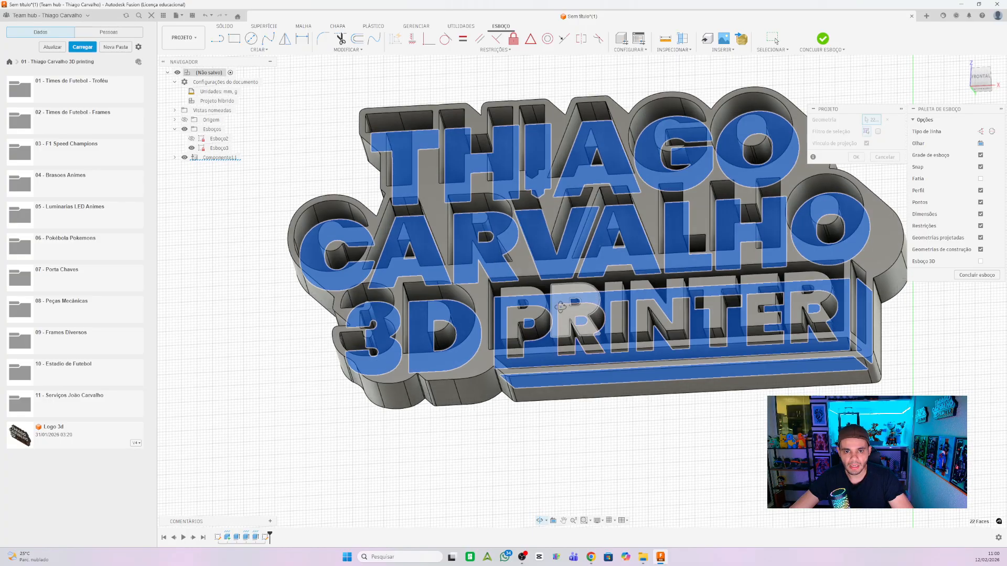
middle_click_drag(560, 308, 566, 315, "shift")
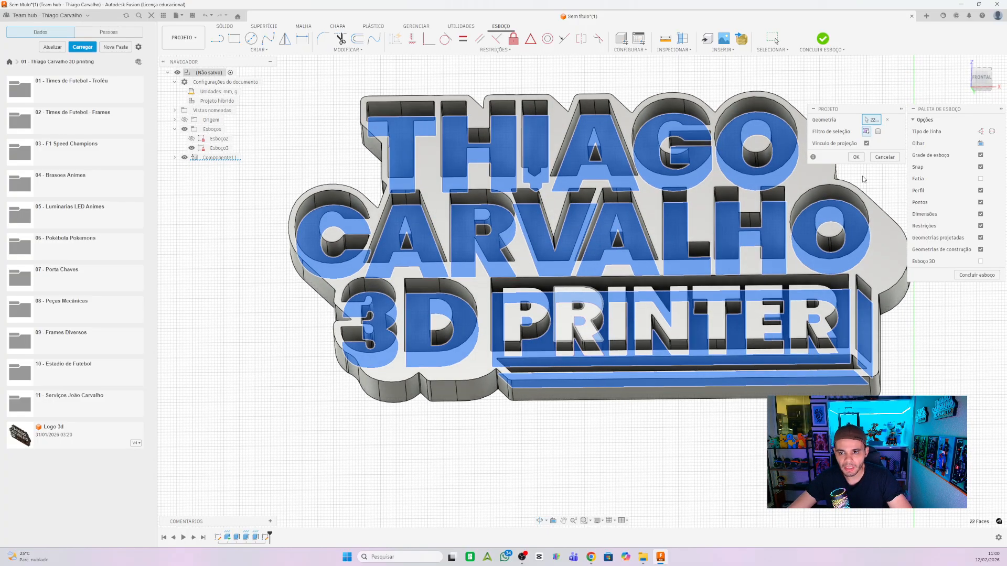
left_click(856, 157)
- Start an extrusion from the projected sketch and select the T, H, I, G and O profiles in the first line
mouse_move(451, 188)
middle_mouse_down("shift")
mouse_move(462, 199)
mouse_move(599, 158)
middle_mouse_up("shift")
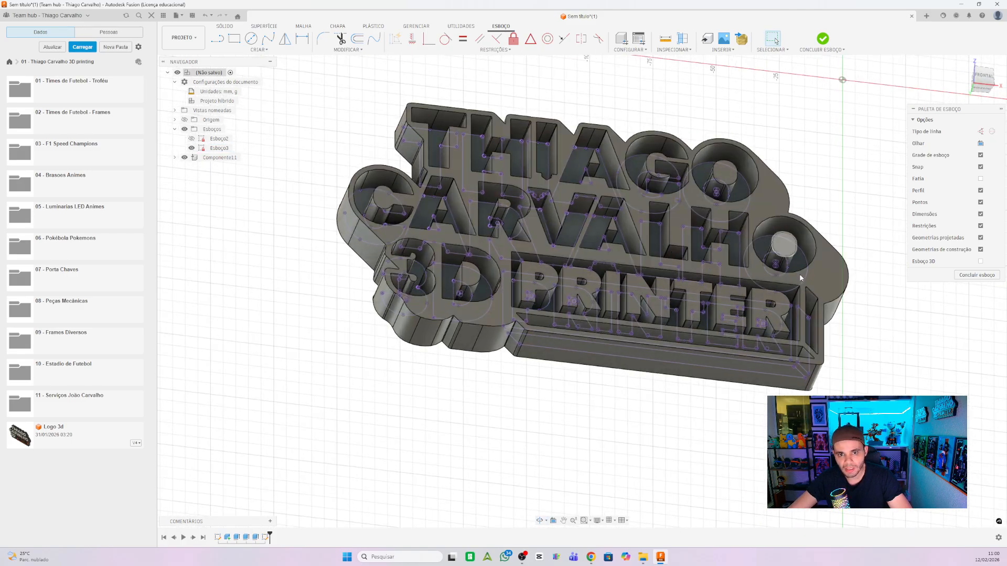
scroll(588, 351, "up", 3)
middle_click_drag(589, 351, 599, 321, "shift")
scroll(599, 321, "down", 4)
scroll(535, 106, "up", 3)
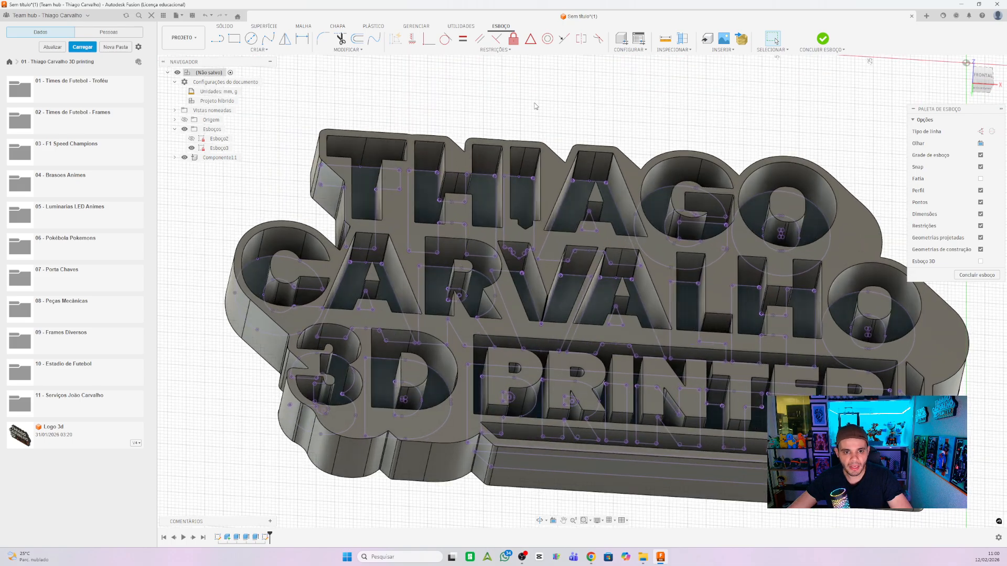
left_click(225, 27)
key("e")
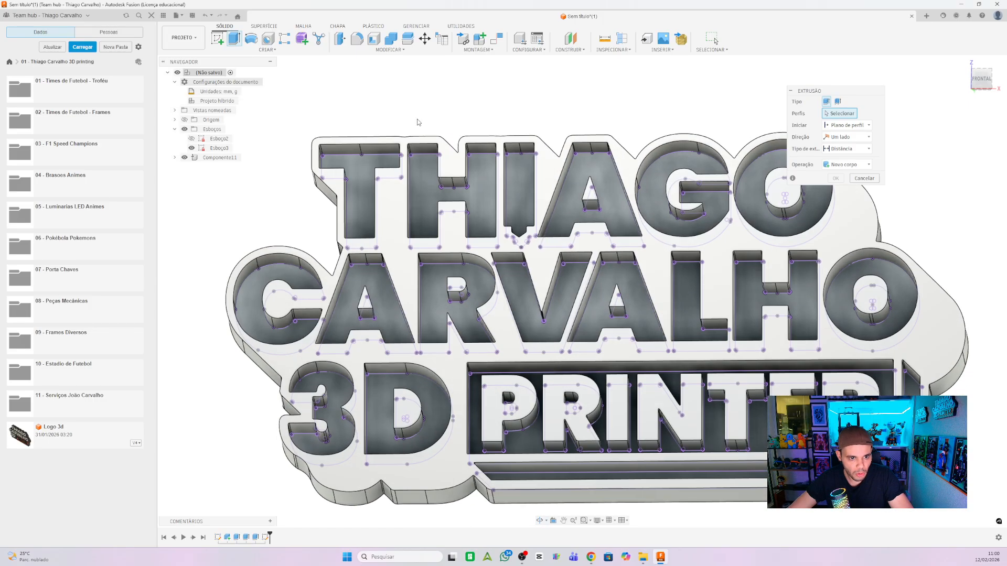
left_click(368, 198)
left_click(424, 197)
left_click(518, 192)
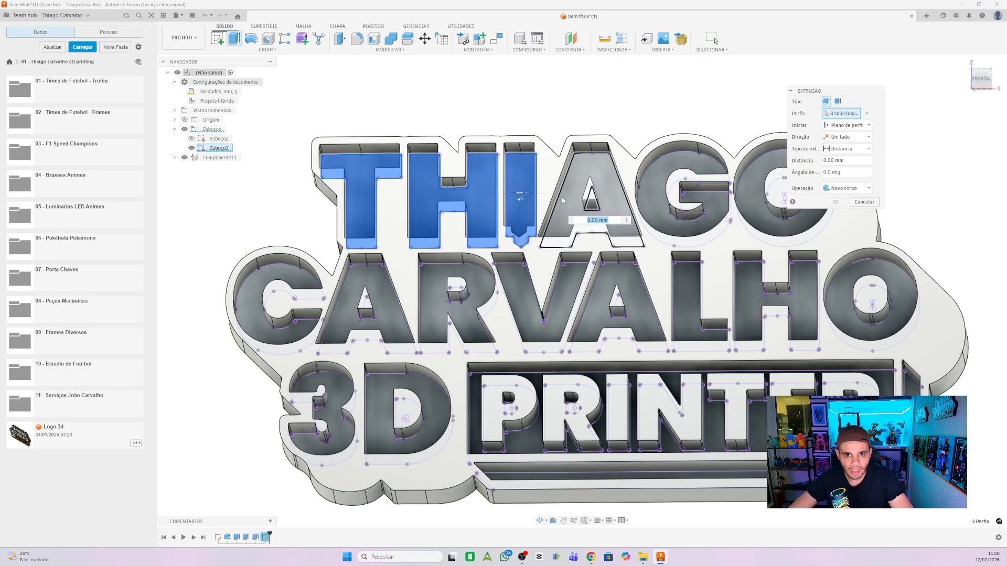
left_click(654, 191)
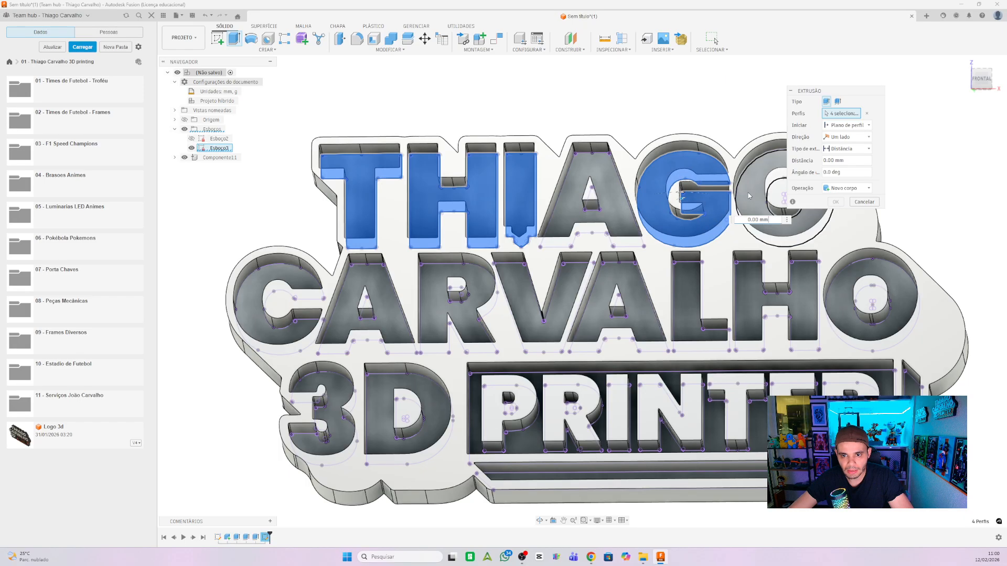
left_click(750, 215)
- Add the profiles of all eight letters in the logo's second line to the extrusion
scroll(554, 199, "down", 1)
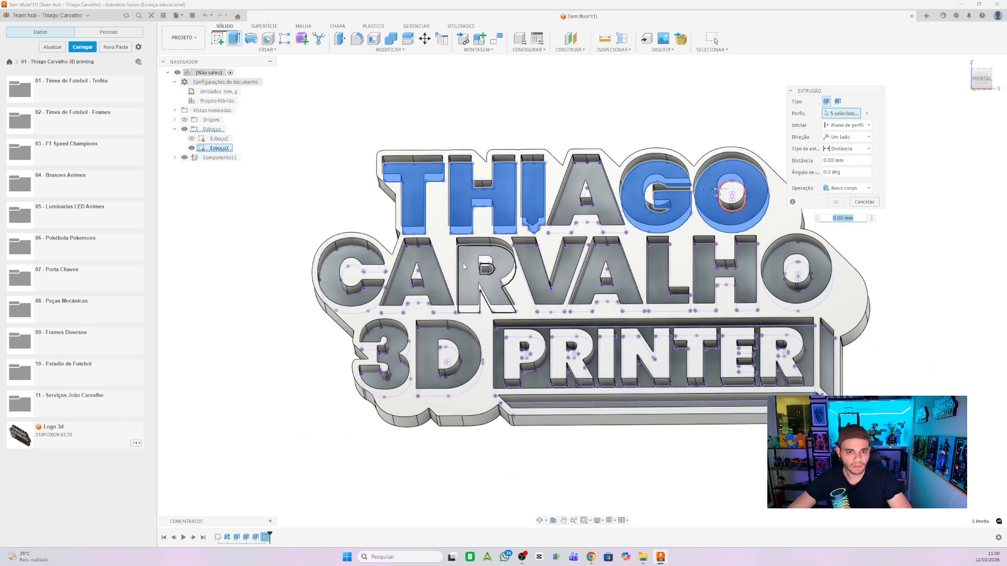
scroll(367, 273, "up", 3)
left_click(320, 262)
left_click(432, 264)
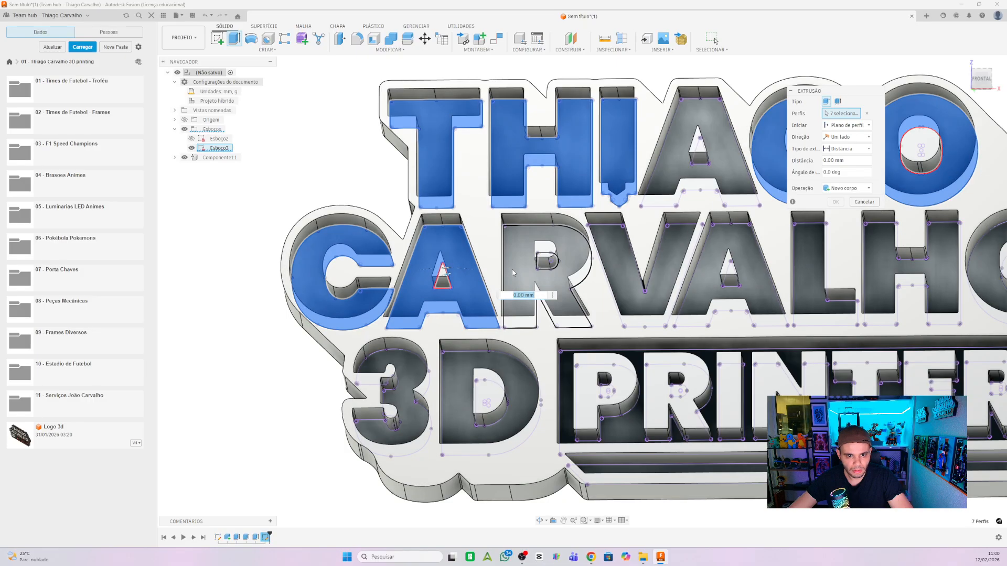
left_click(525, 283)
left_click(620, 279)
scroll(711, 280, "down", 2)
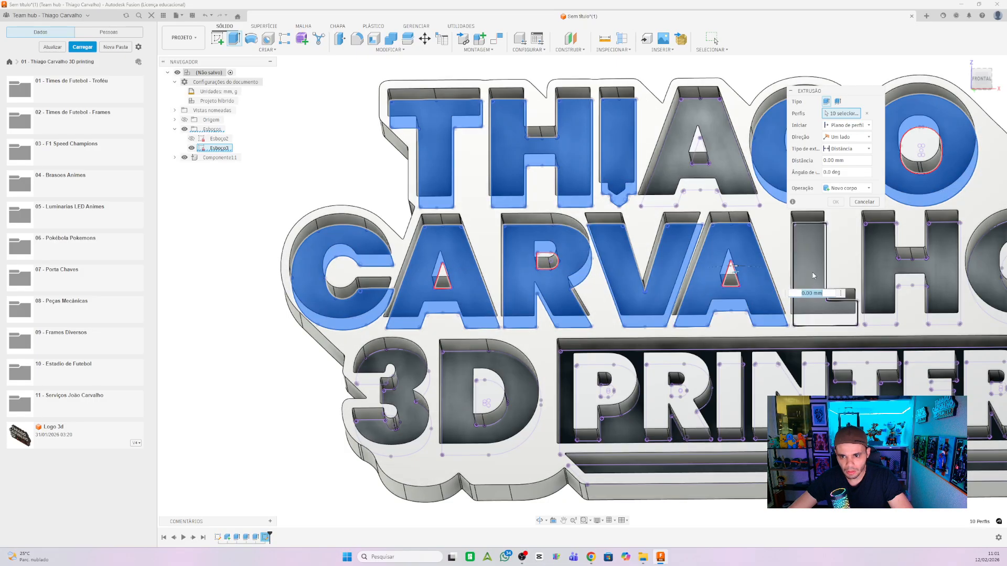
left_click(711, 280)
left_click(810, 262)
scroll(720, 265, "down", 1)
scroll(720, 265, "up", 3)
left_click(739, 264)
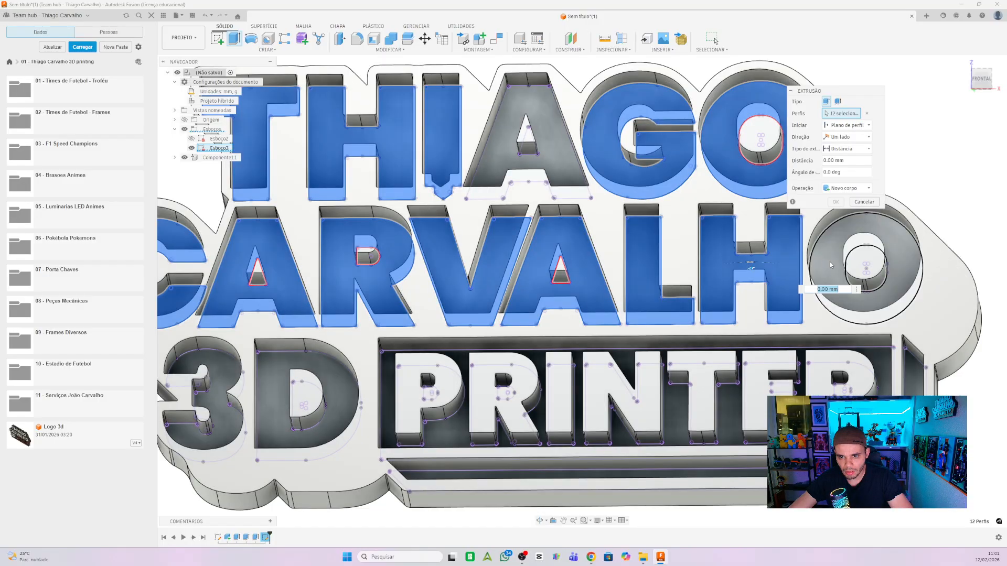
left_click(891, 261)
- Add the 3 and D profiles in the third line to the extrusion
scroll(893, 260, "up", 1)
scroll(893, 260, "down", 4)
scroll(523, 346, "up", 2)
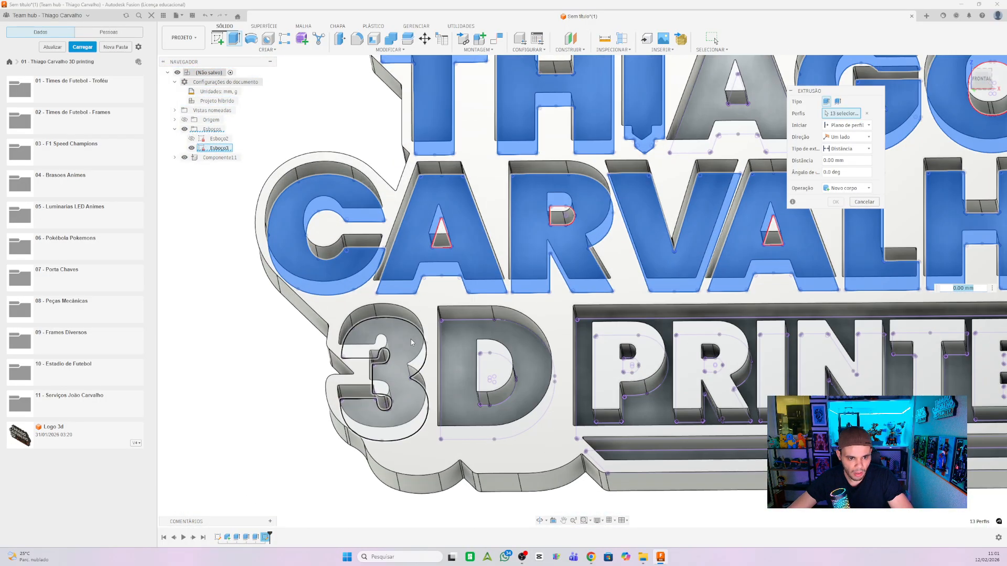
left_click(410, 338)
left_click(454, 362)
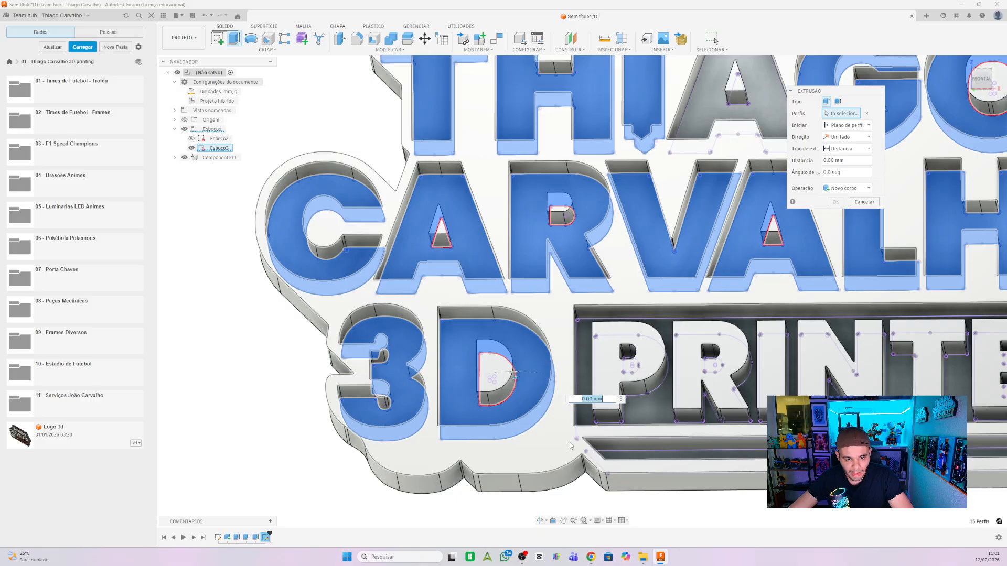
- Set the extrusion distance of the selected letter profiles to 18 mm, rising out of the recesses
scroll(588, 454, "down", 2)
middle_click_drag(588, 455, 571, 415, "shift")
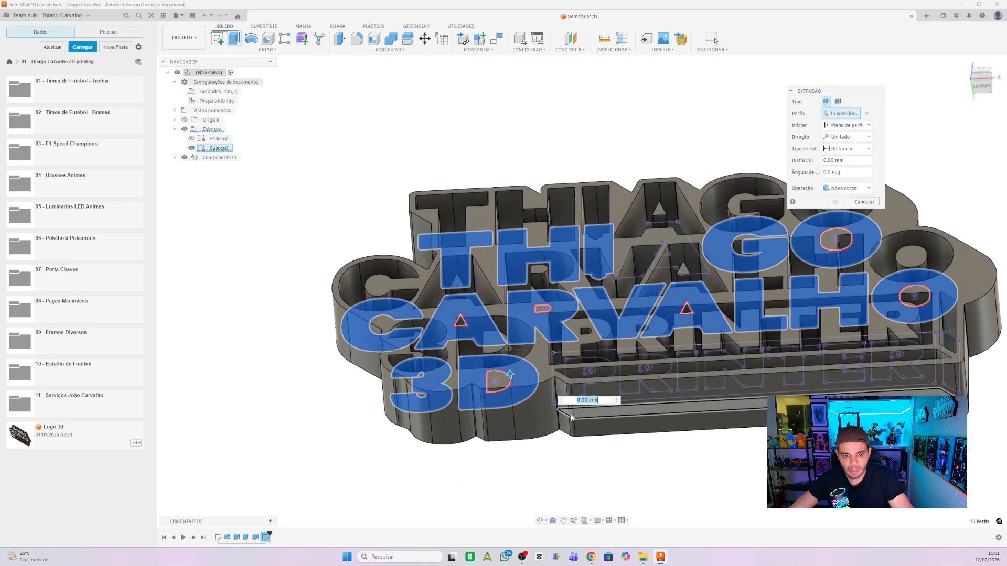
left_click_drag(510, 375, 506, 336)
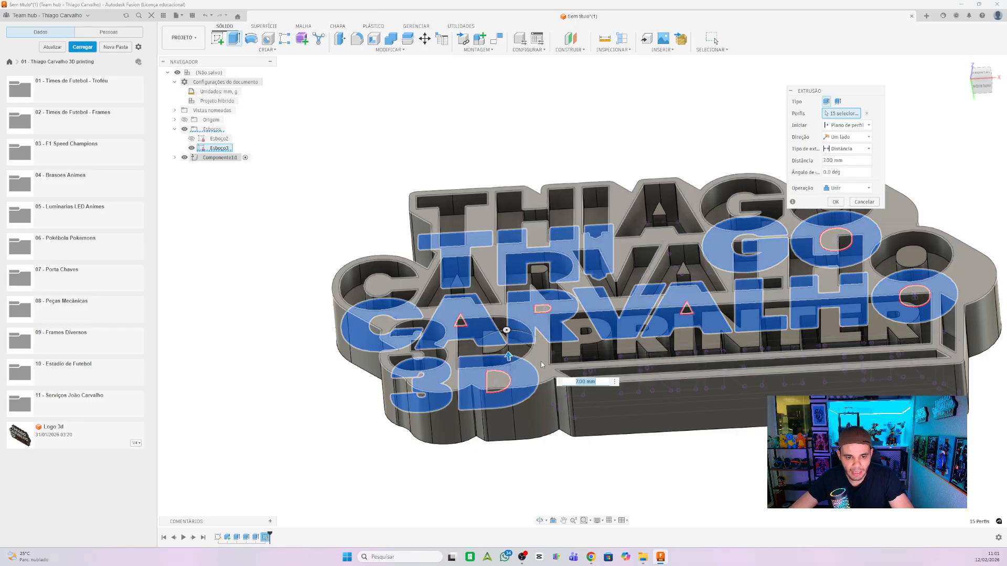
middle_click_drag(485, 435, 584, 379, "shift")
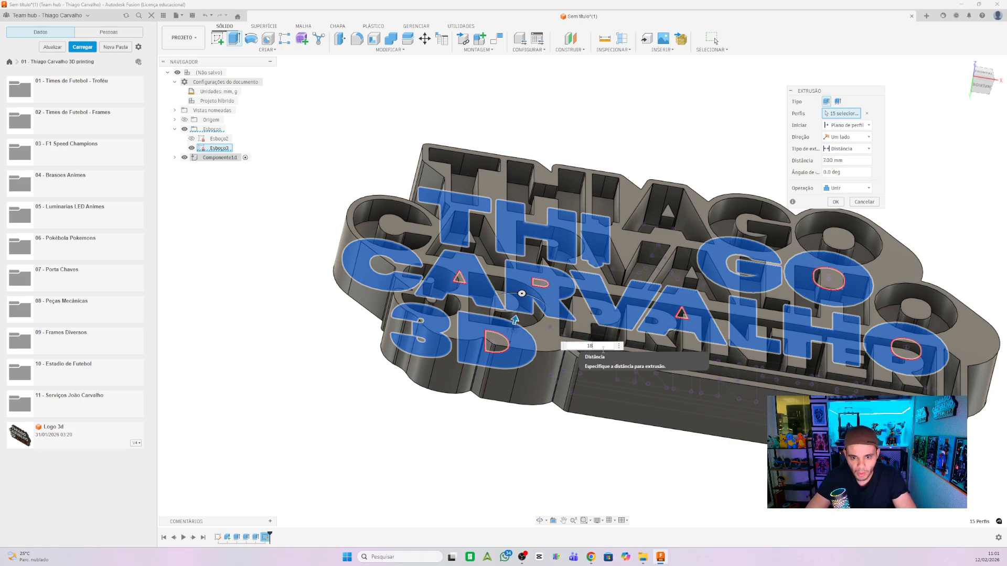
key("Return")
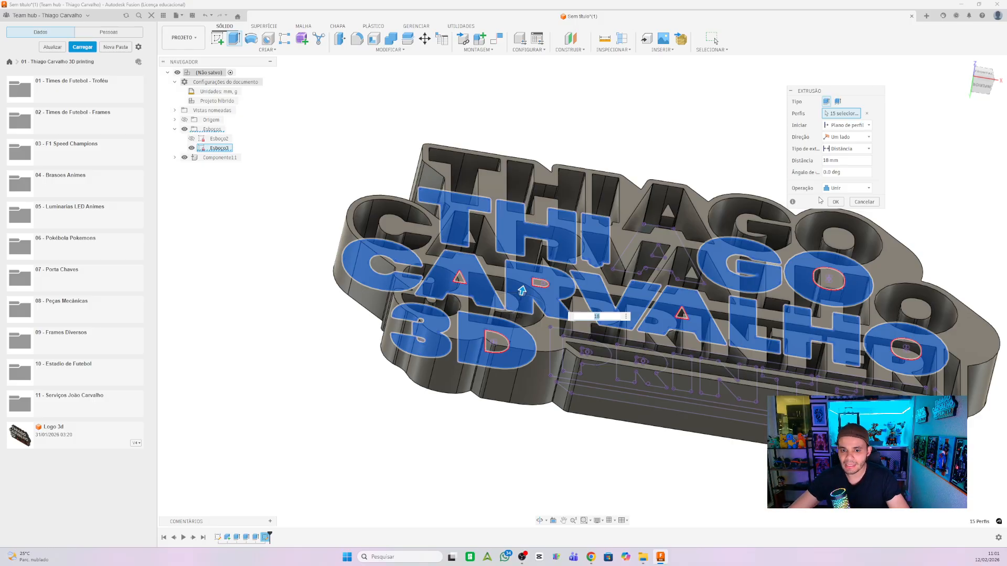
- Add the first line's missing letter A to the selection and extrude all the letters as a new component
scroll(739, 222, "up", 2)
middle_click_drag(676, 149, 659, 203, "shift")
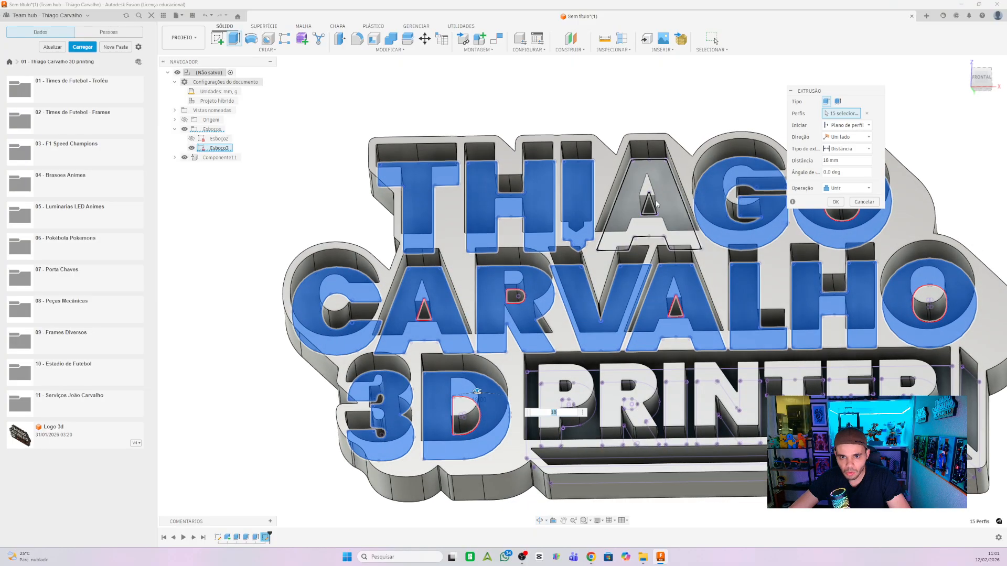
left_click(656, 201)
left_click(846, 188)
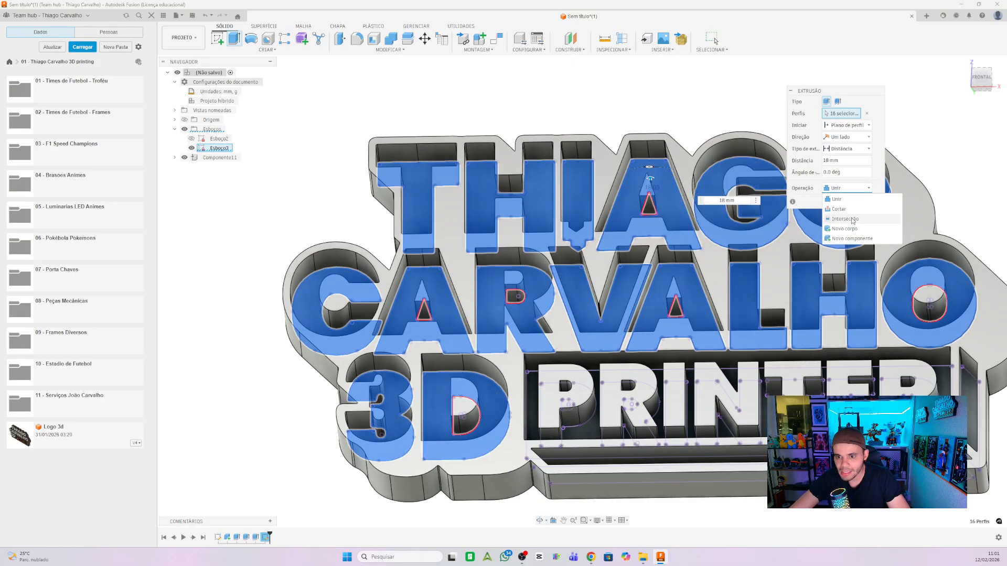
left_click(851, 239)
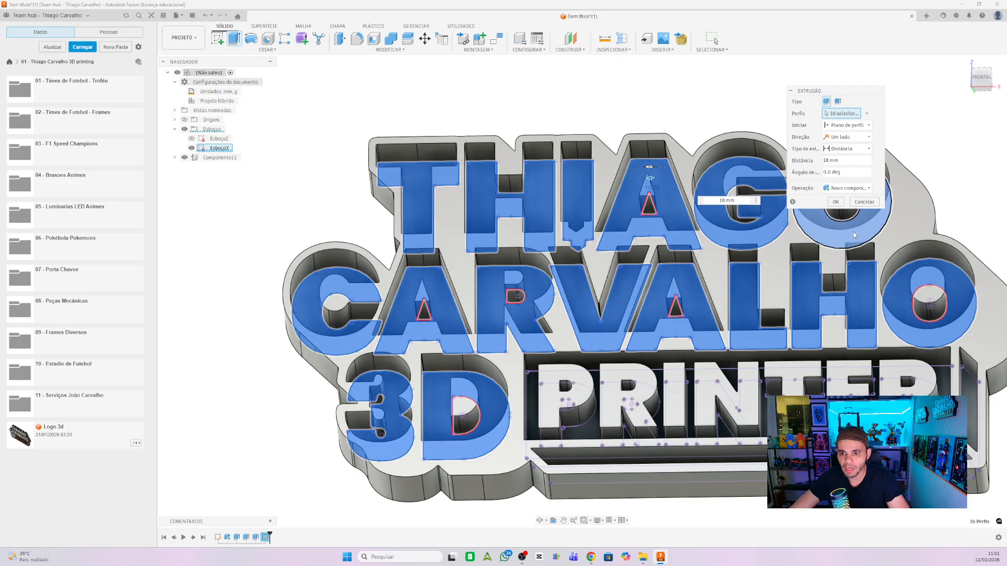
left_click(839, 205)
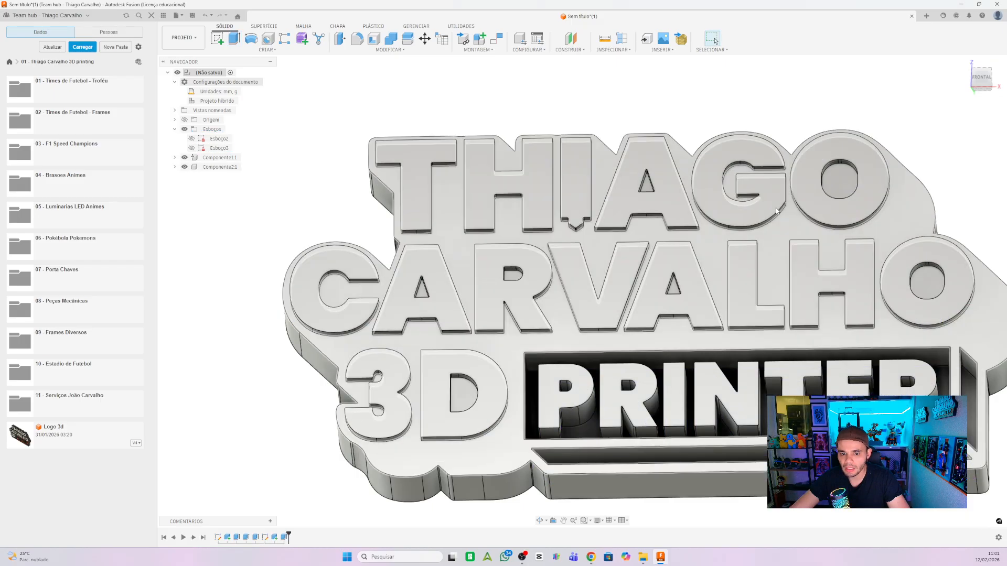
- Inspect the recessed plate and the extruded lettering separately by hiding and showing each component in turn
scroll(585, 244, "down", 3)
mouse_move(662, 344)
middle_mouse_down("shift")
mouse_move(667, 323)
mouse_move(670, 346)
middle_mouse_up("shift")
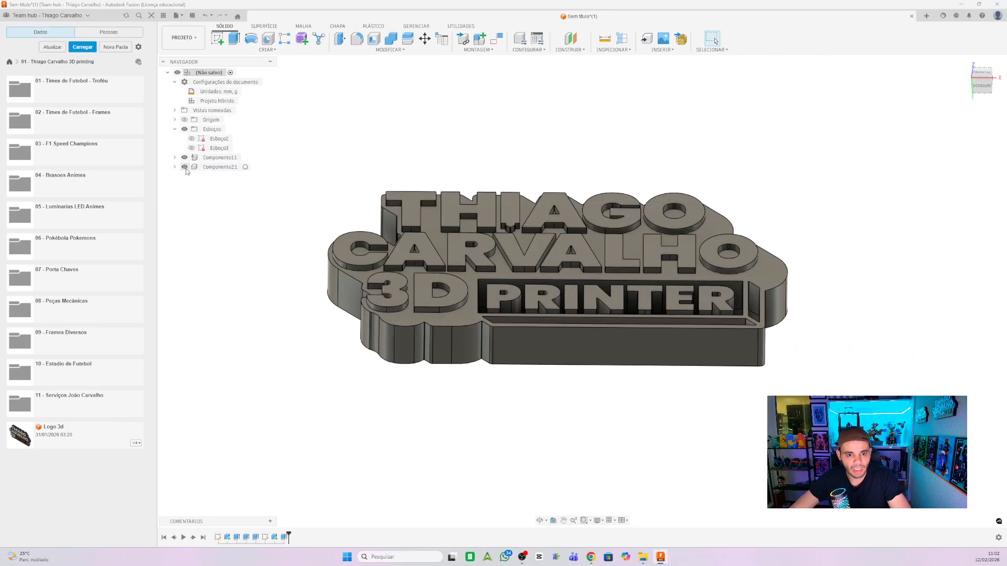
left_click(185, 167)
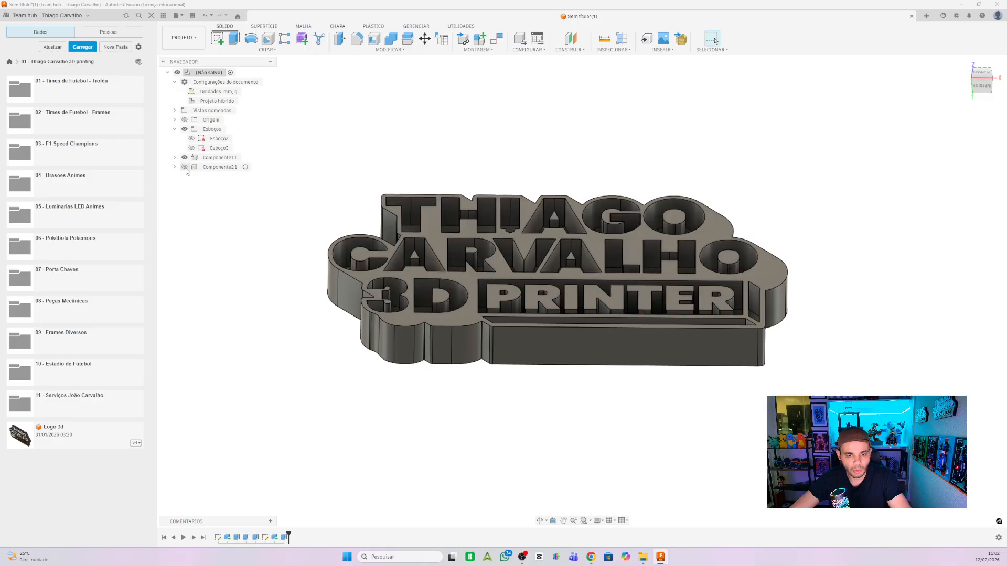
middle_click_drag(335, 143, 335, 180, "shift")
left_click(184, 167)
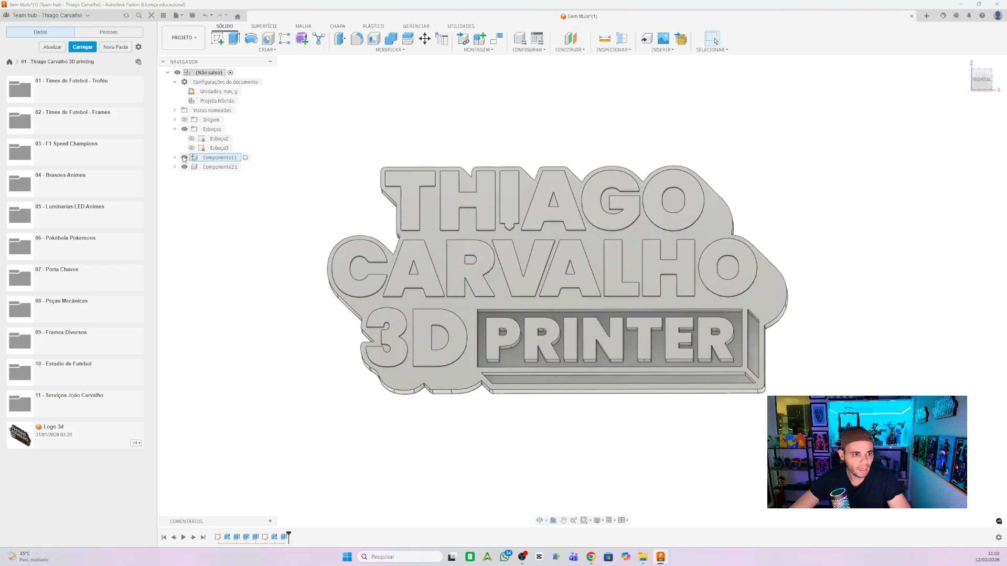
left_click(184, 158)
left_click(184, 157)
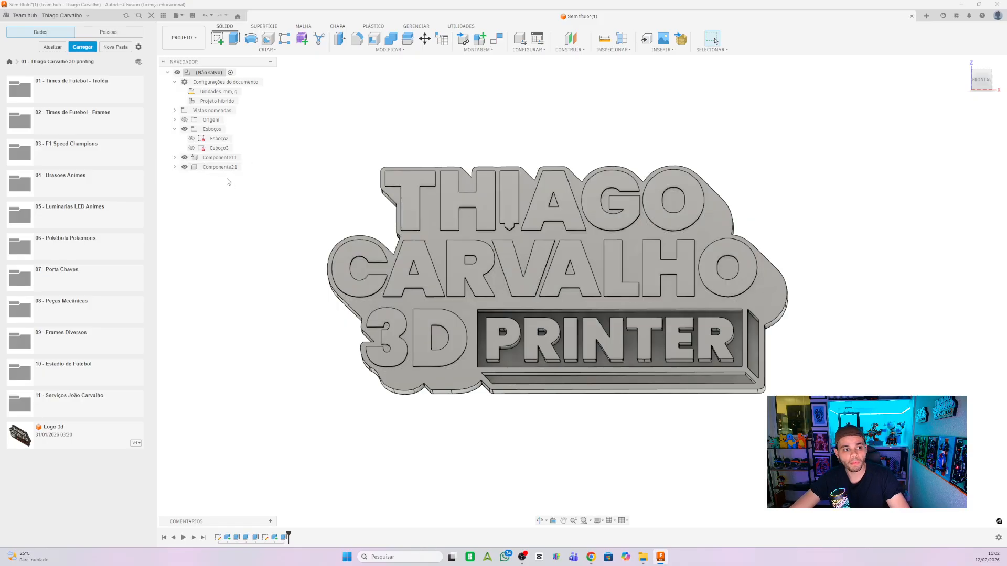
left_click(185, 158)
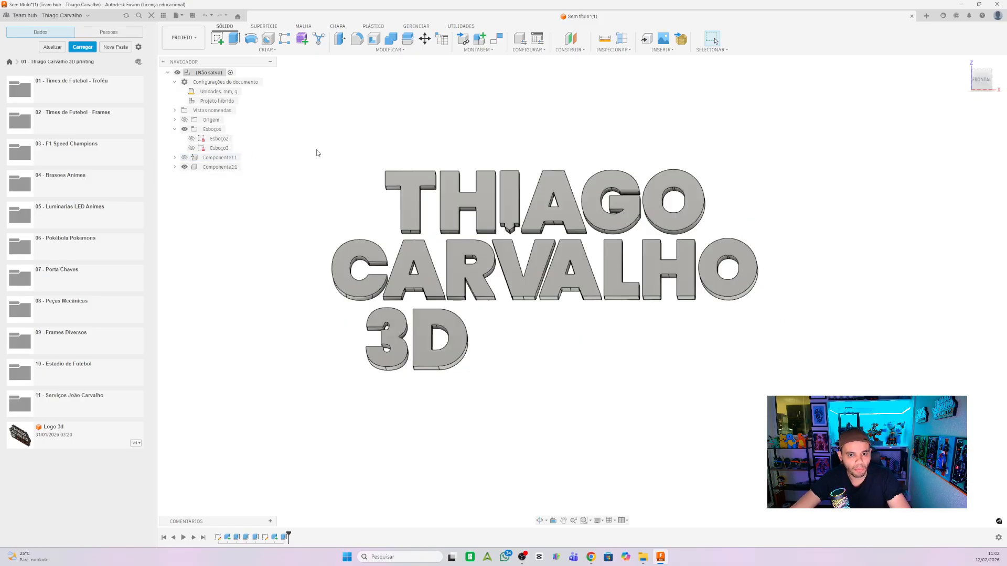
left_click(185, 157)
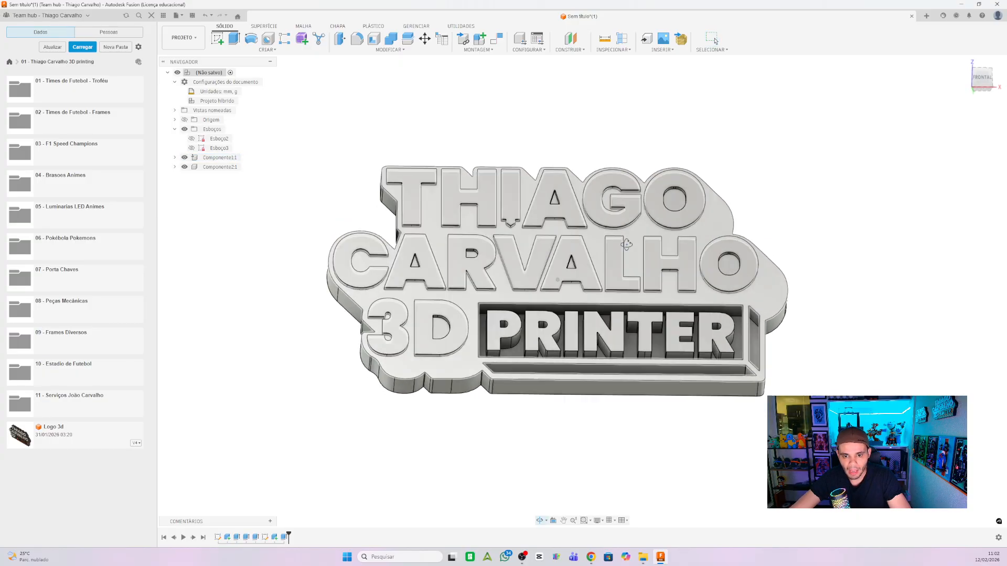
- Show the sketch Esboço3 again so the profiles around the PRINTER box can be selected for extrusion
scroll(664, 364, "up", 3)
scroll(663, 364, "up", 2)
key("e")
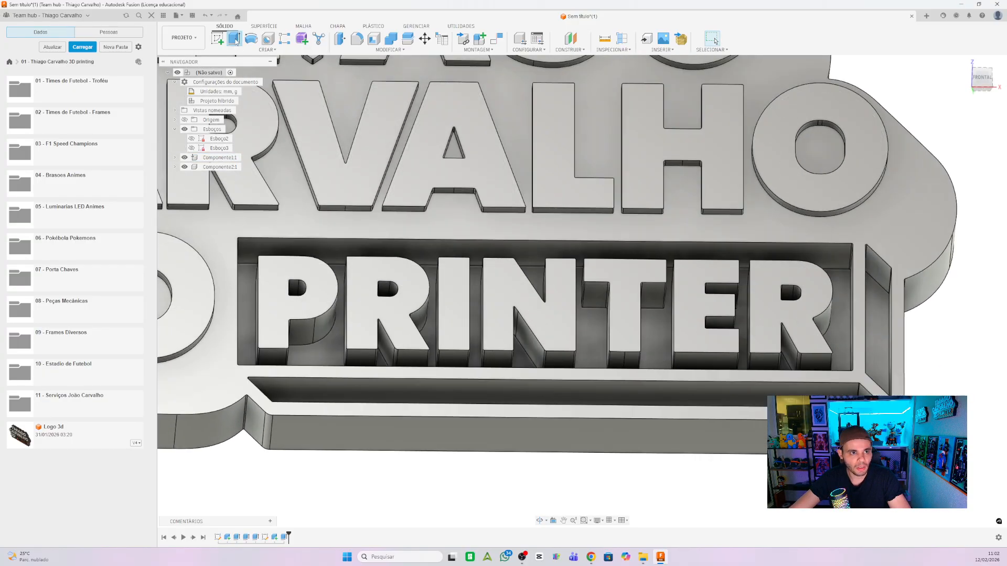
key("Escape")
left_click(191, 148)
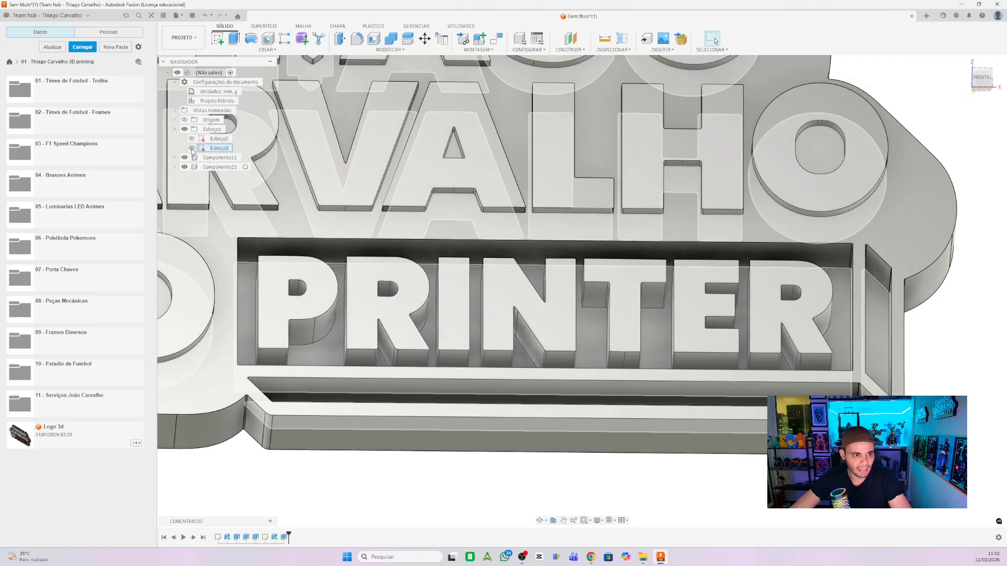
- Start an extrusion and select the background profile around PRINTER plus the inner counters of the P and first R
scroll(388, 215, "down", 2)
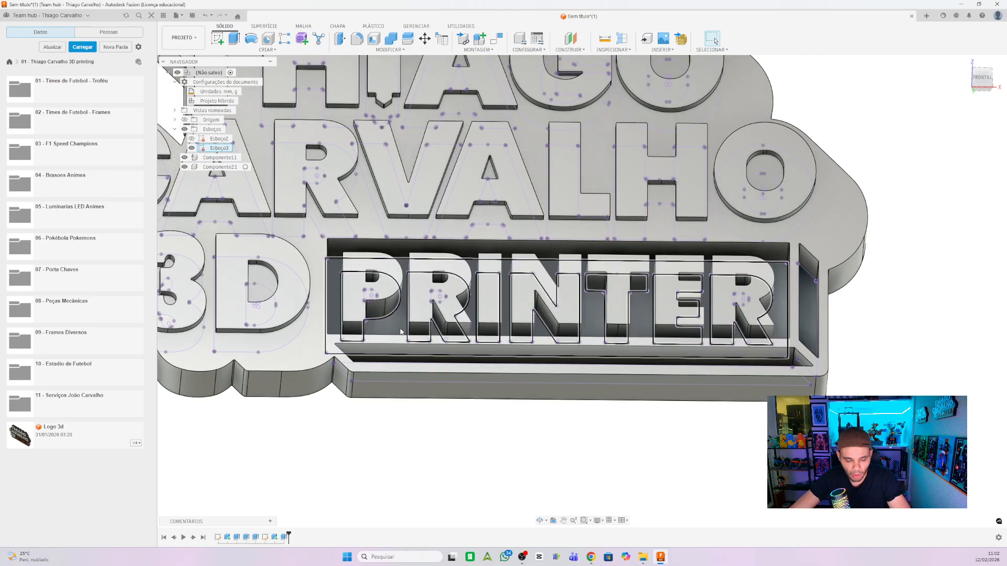
key("e")
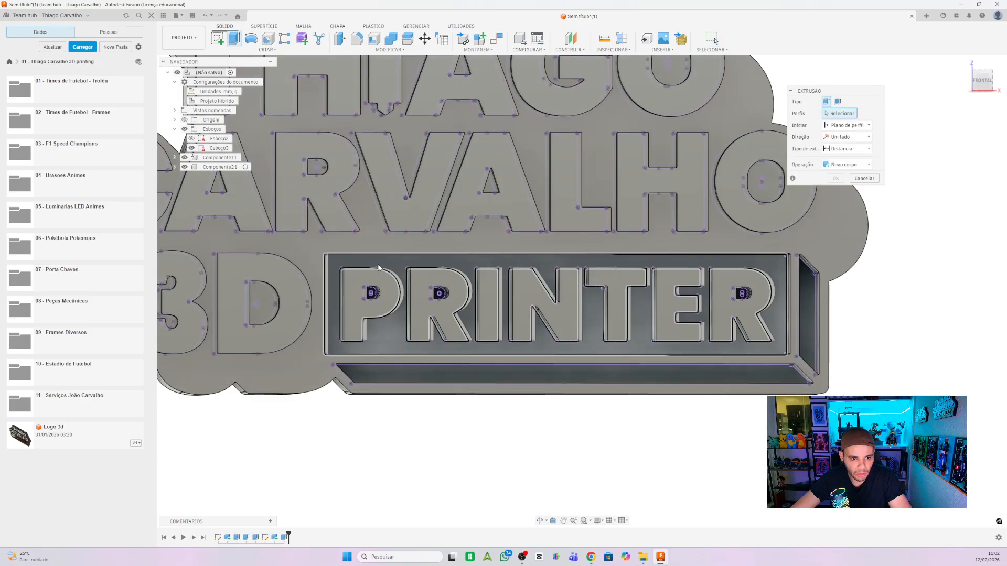
scroll(354, 266, "up", 3)
left_click(352, 266)
scroll(392, 309, "up", 3)
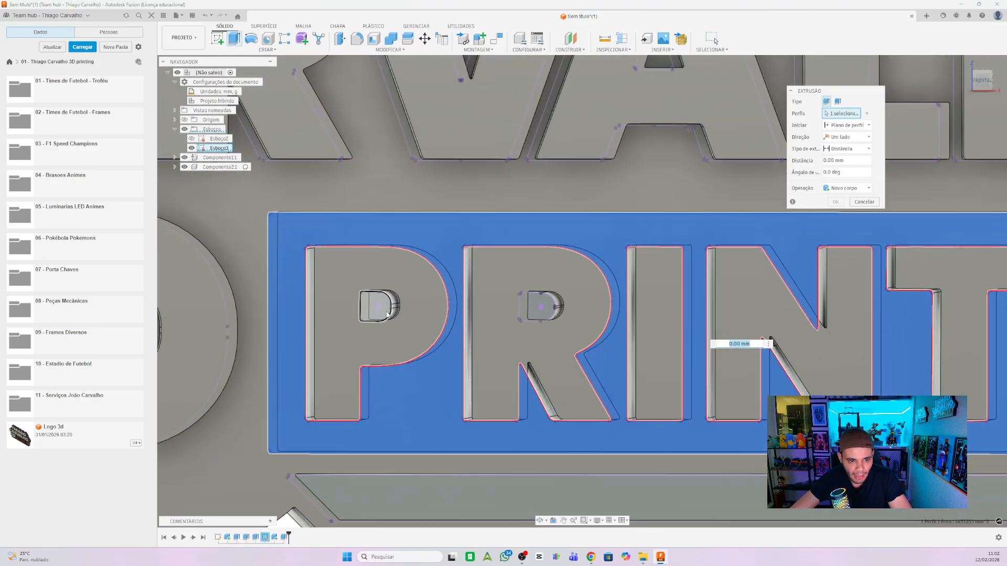
left_click(379, 307)
left_click(543, 307)
scroll(401, 313, "down", 2)
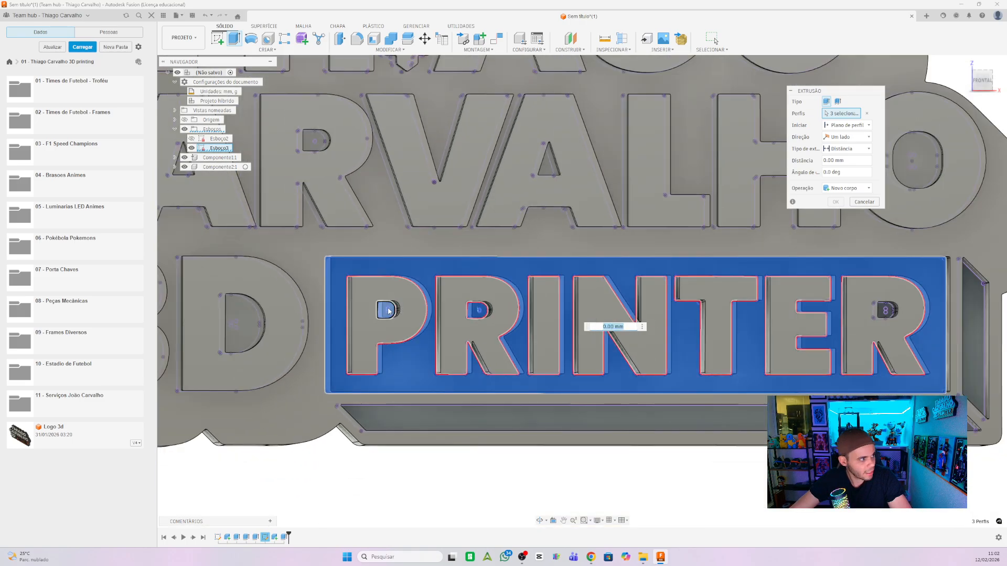
- Add the last R's inner counter and the two slanted shadow strips below and beside the PRINTER box to the extrusion profiles
scroll(435, 327, "down", 2)
scroll(770, 319, "up", 3)
left_click(777, 297)
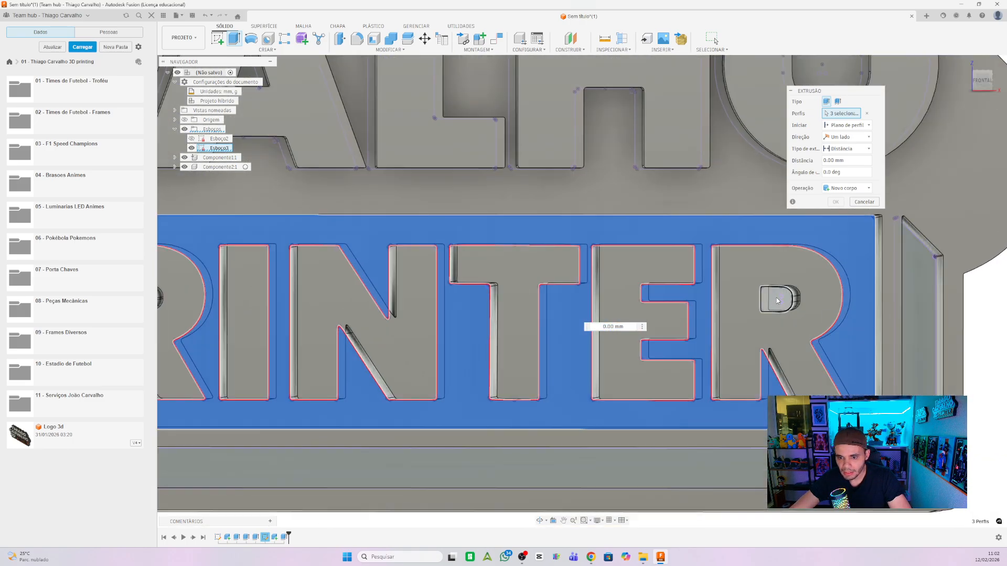
scroll(731, 304, "down", 2)
left_click(733, 405)
left_click(839, 360)
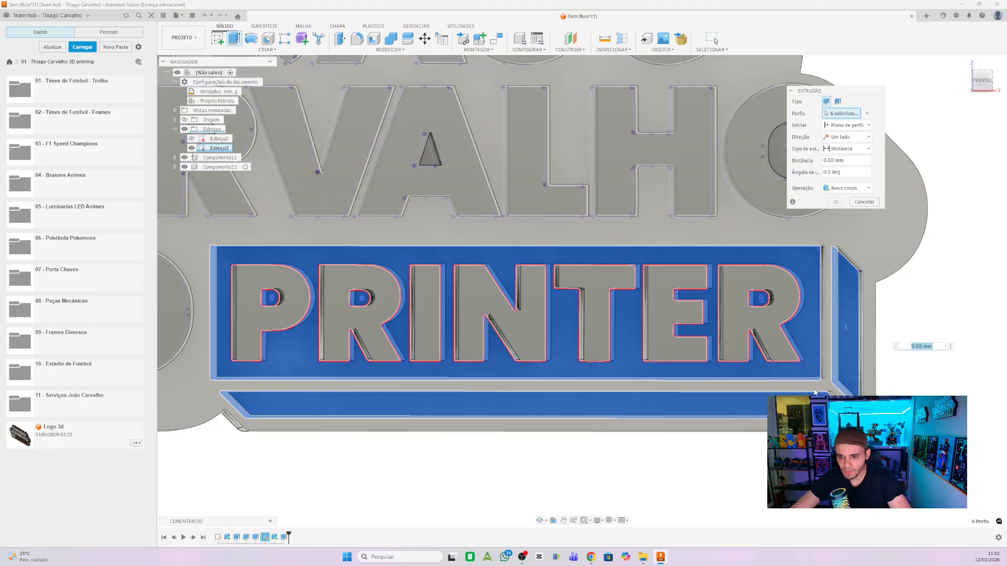
- Extrude the selected PRINTER box profiles 18 mm as a new component and hide the sketch Esboço3
scroll(764, 371, "down", 3)
middle_click_drag(757, 436, 757, 384, "shift")
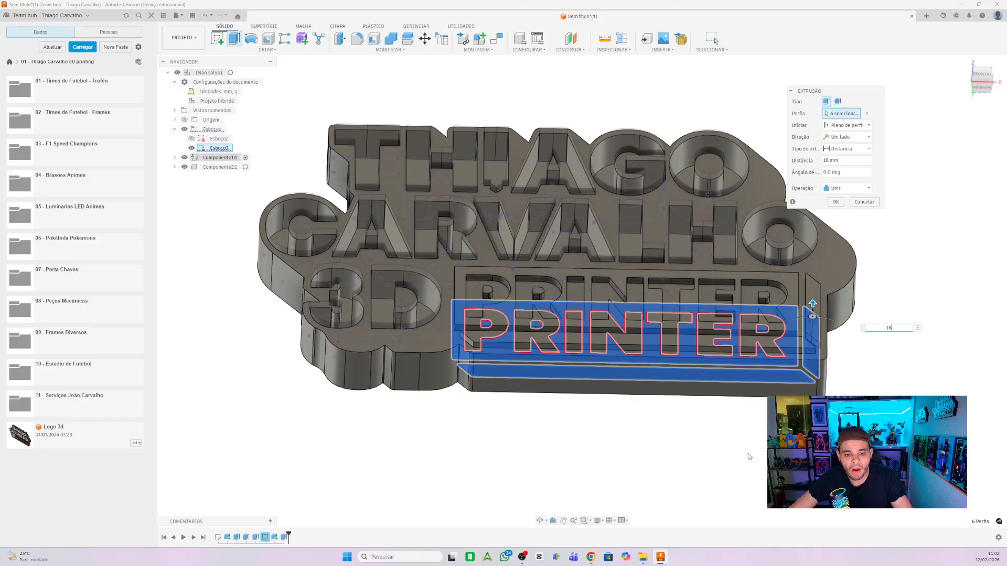
left_click(845, 188)
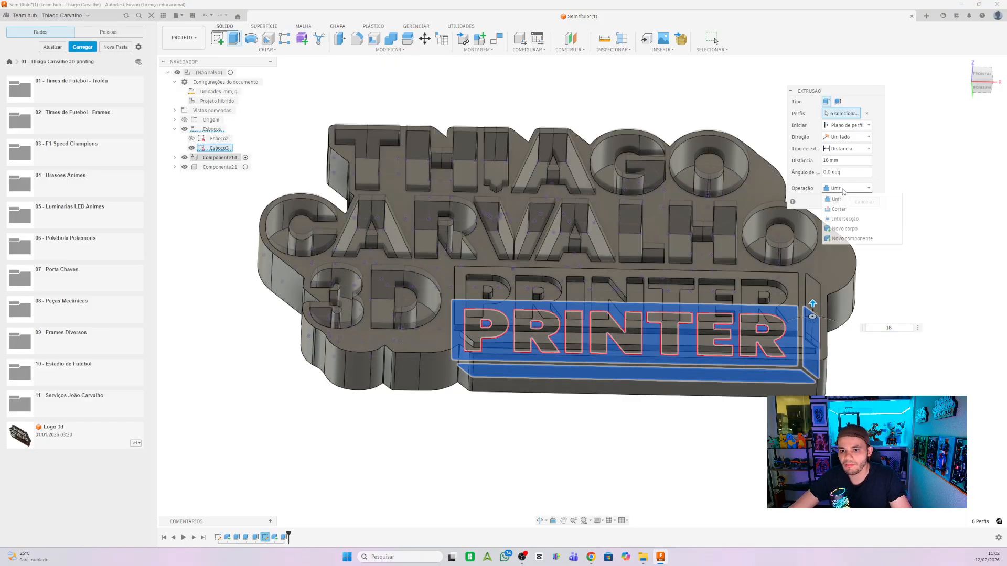
left_click(848, 240)
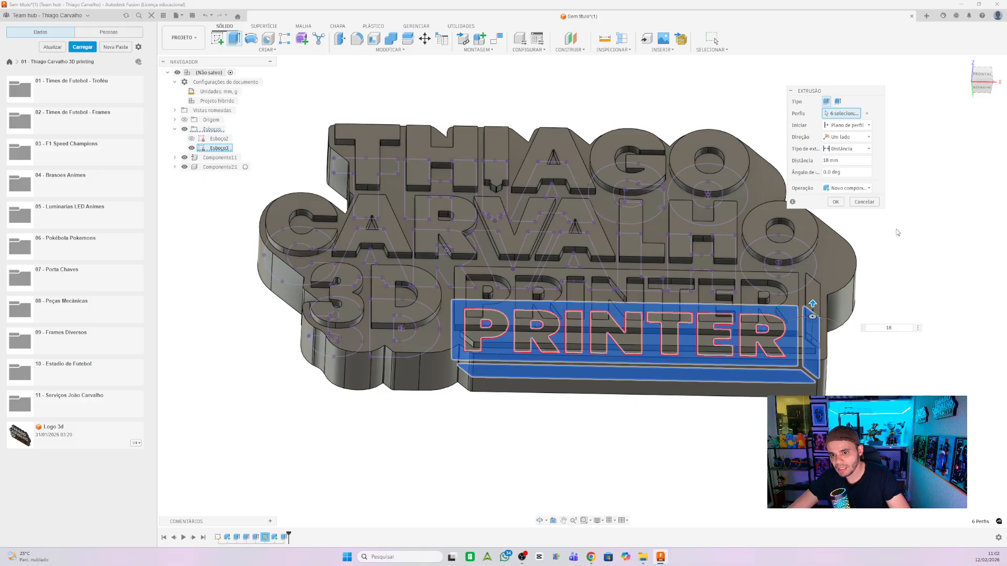
key("Return")
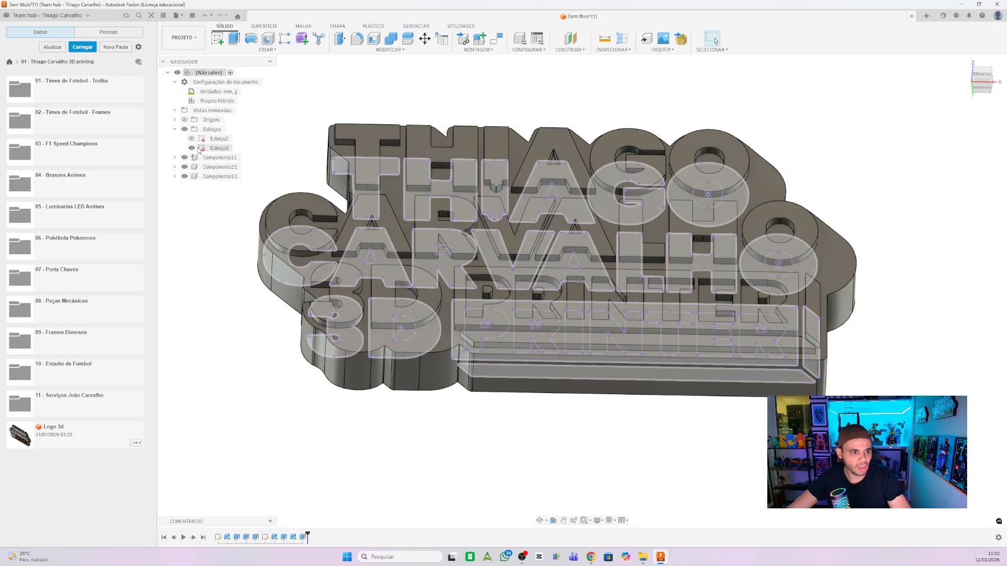
left_click(191, 148)
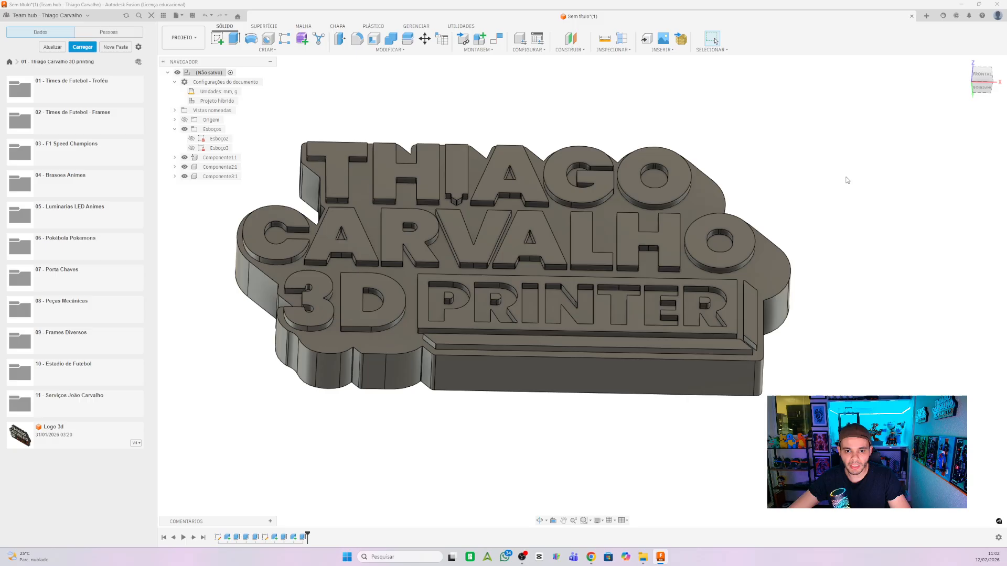
- Edit the PRINTER box extrusion and set its distance to 12 mm
mouse_move(802, 168)
middle_mouse_down("shift")
mouse_move(795, 200)
mouse_move(802, 171)
mouse_move(794, 155)
mouse_move(802, 150)
middle_mouse_up("shift")
scroll(753, 268, "up", 5)
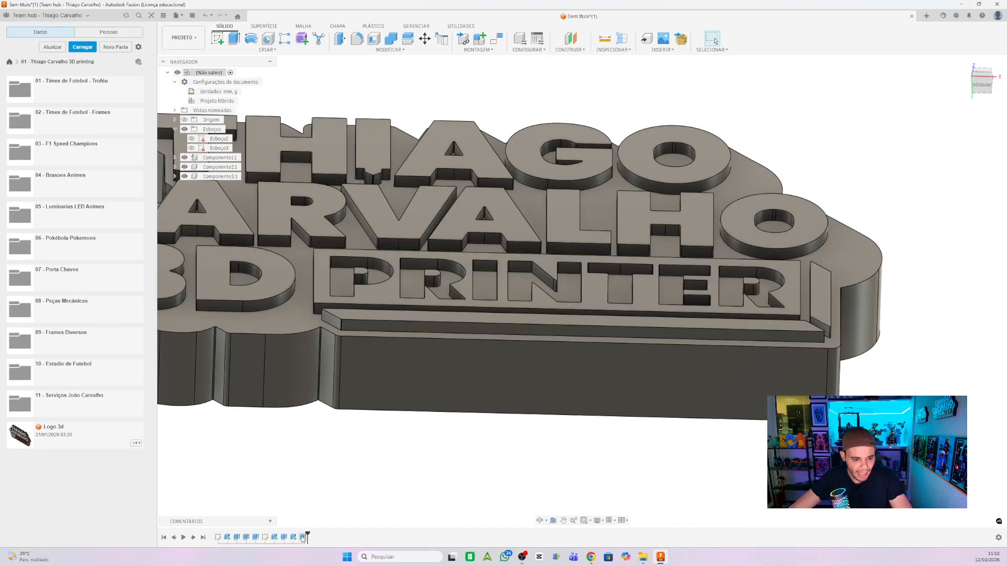
left_click(303, 536)
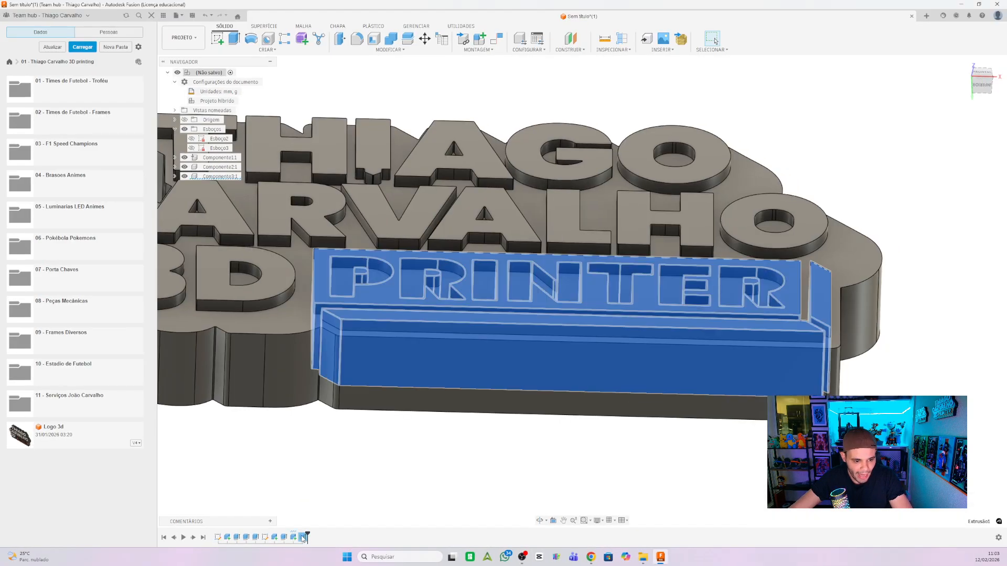
right_click(304, 536)
left_click(321, 451)
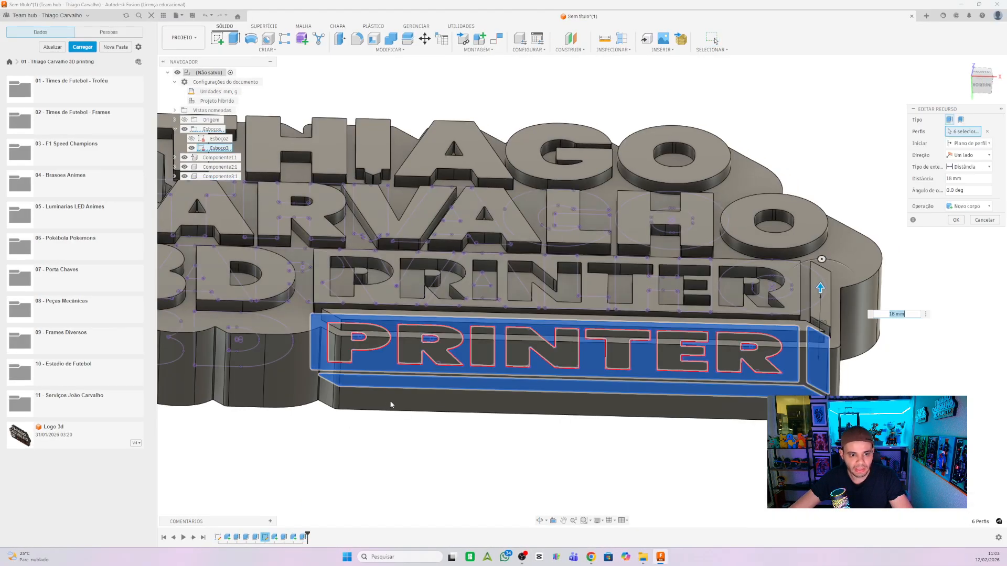
type("1")
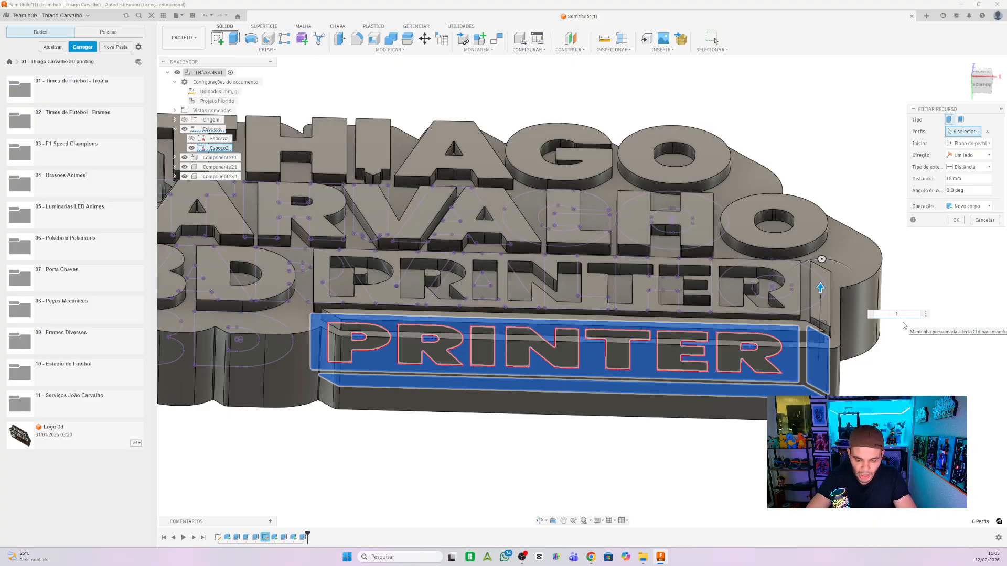
type("5")
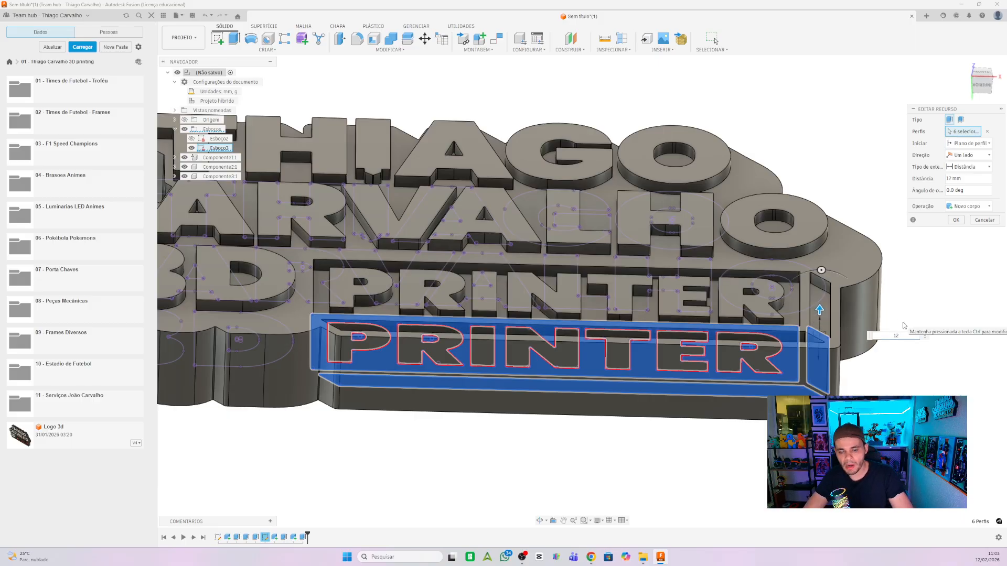
key("Return")
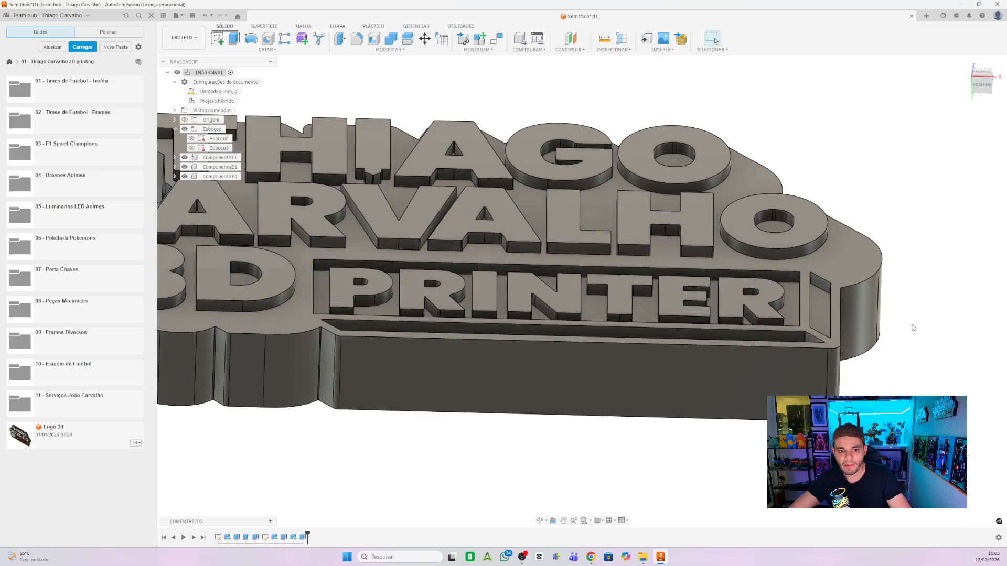
- Rename the plate component as Base
middle_click_drag(927, 359, 877, 331, "shift")
scroll(888, 330, "down", 4)
scroll(902, 380, "up", 3)
middle_click_drag(906, 388, 909, 385, "shift")
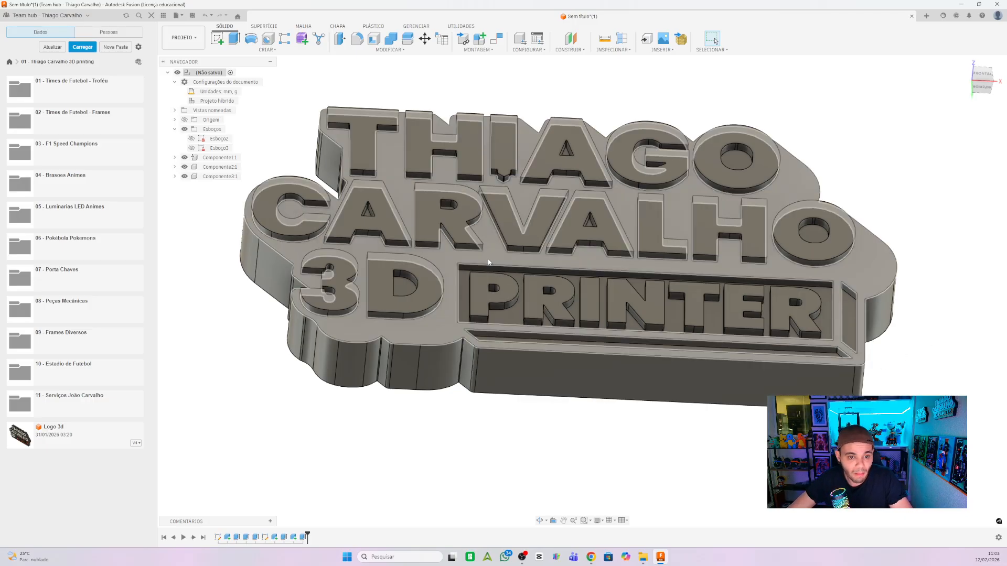
scroll(466, 315, "down", 1)
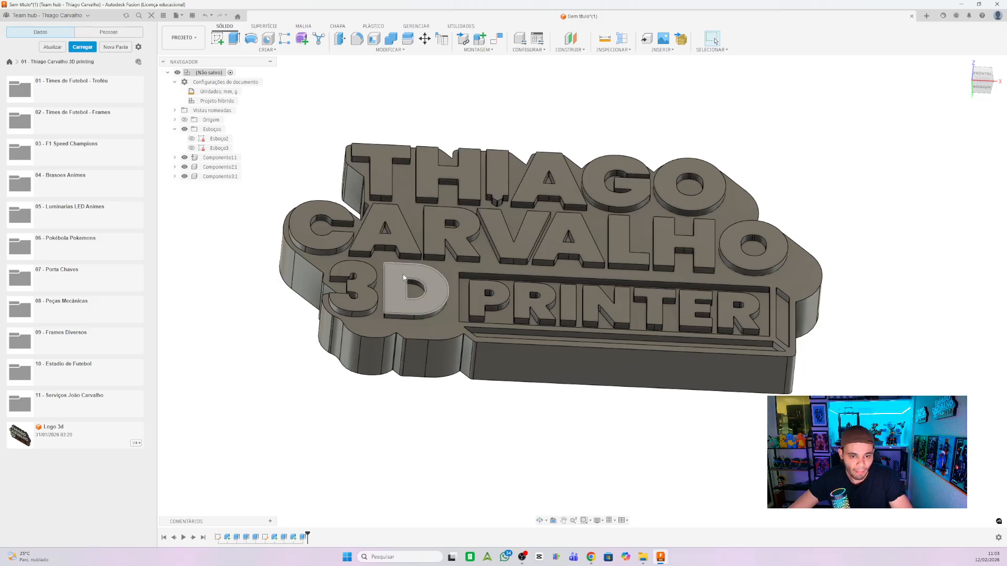
scroll(403, 278, "up", 2)
left_click(220, 158)
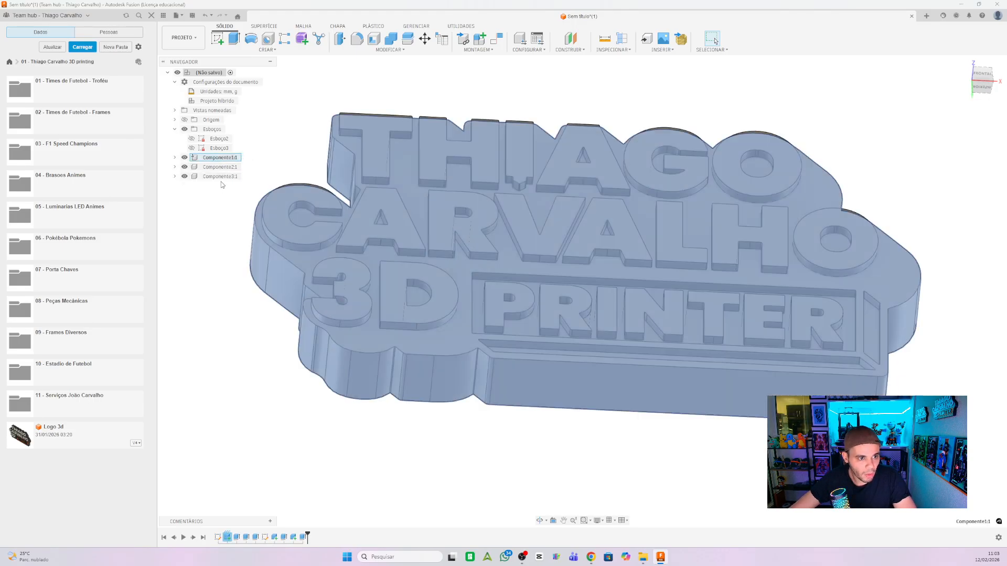
double_click(219, 158)
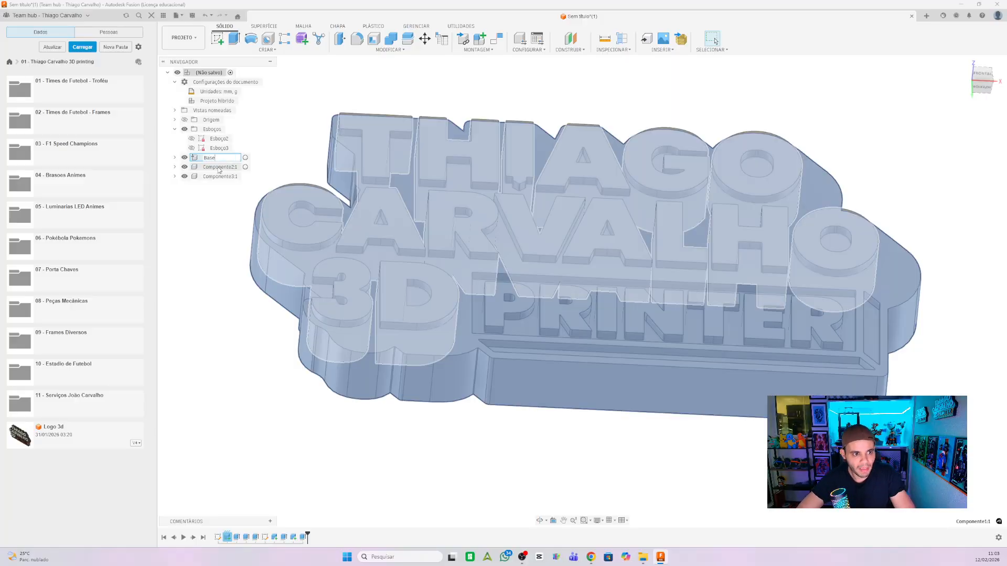
type("Base")
key("Return")
- Rename the large lettering component as Branco and the PRINTER box insert component as Laranja
left_click(220, 167)
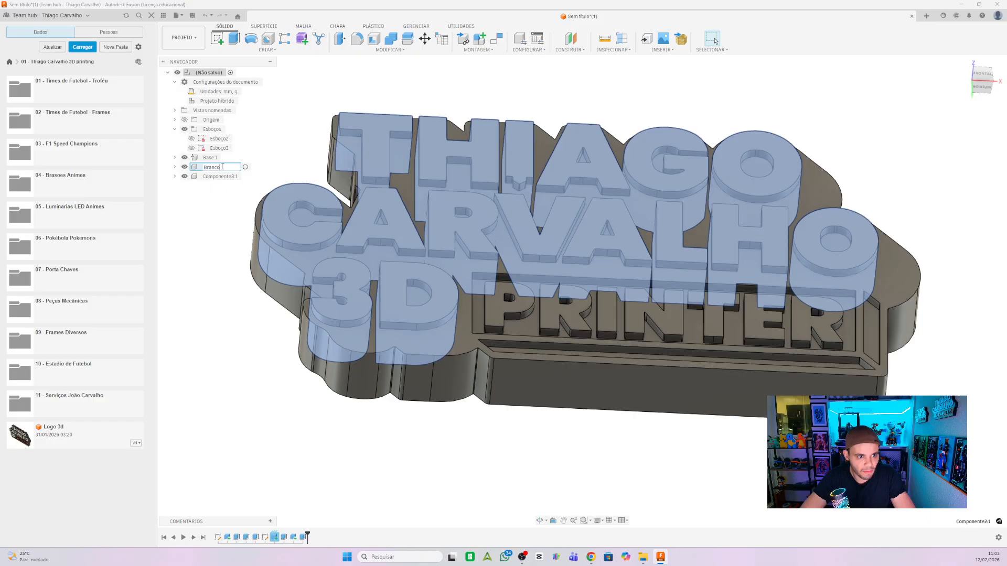
key("Return")
left_click(220, 176)
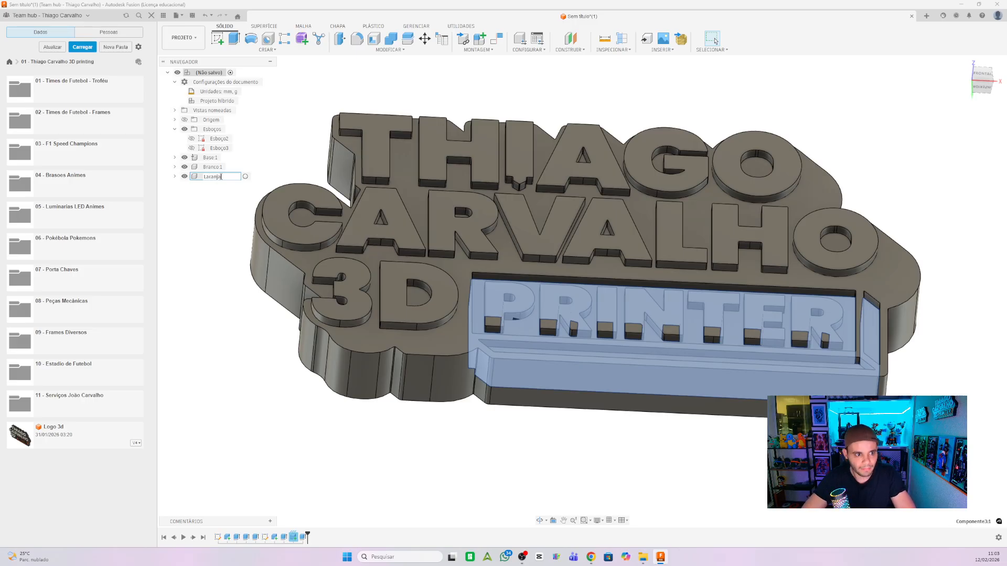
key("Return")
left_click(253, 181)
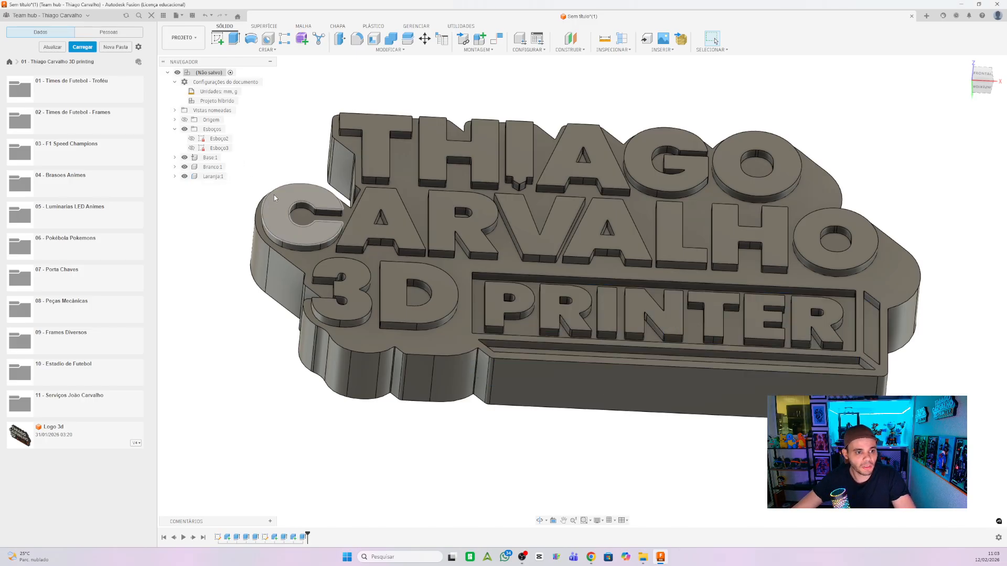
- Rename the plate component as Preto to match its colour
left_click(210, 158)
left_click(227, 188)
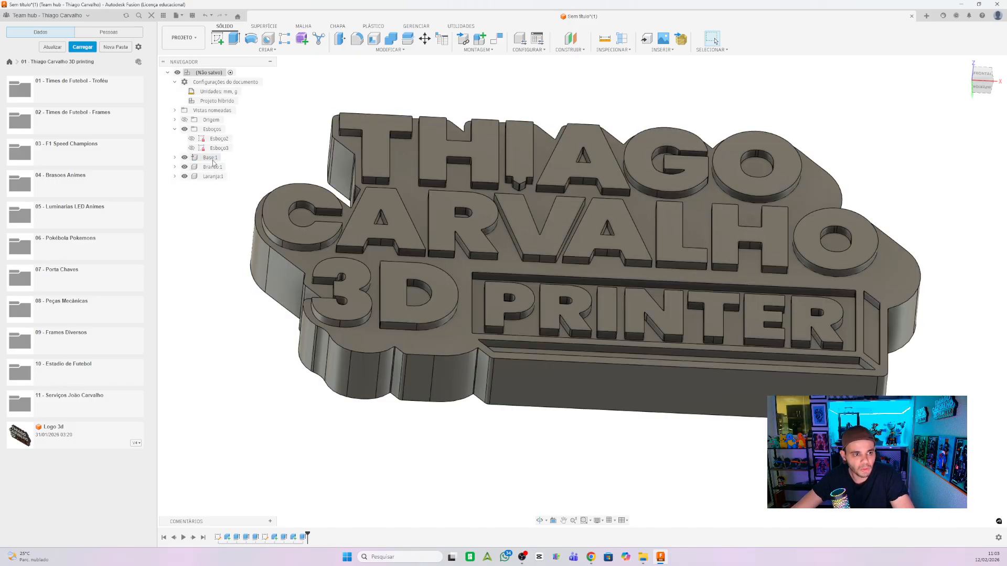
left_click(211, 158)
double_click(215, 158)
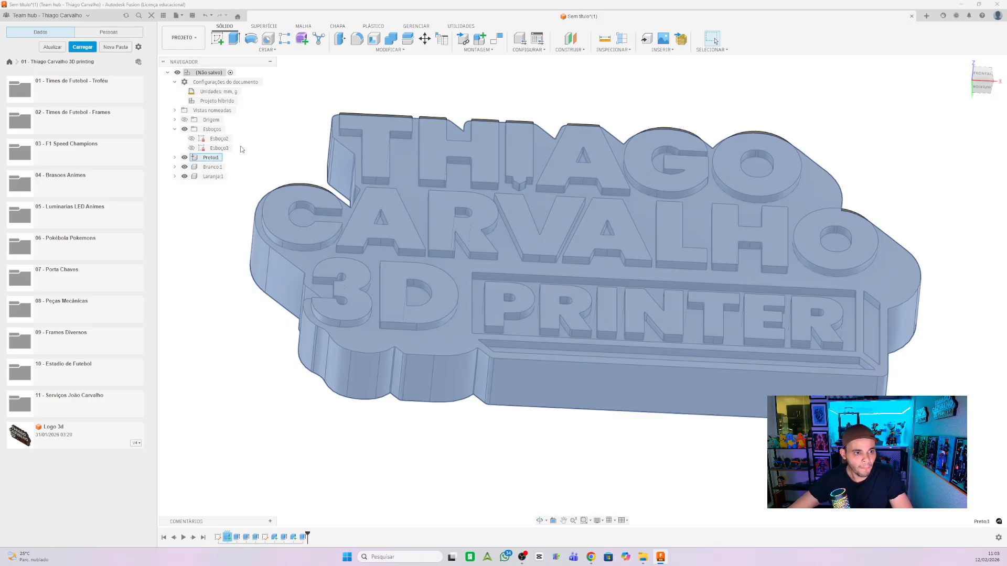
left_click(262, 137)
- Open the appearance settings for the Preto component
left_click(213, 158)
right_click(213, 159)
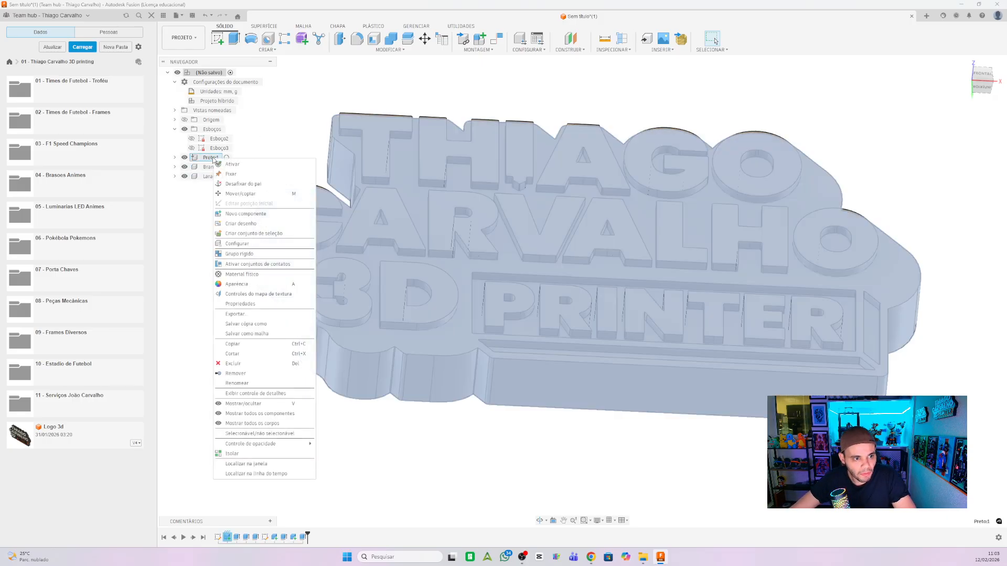
left_click(236, 283)
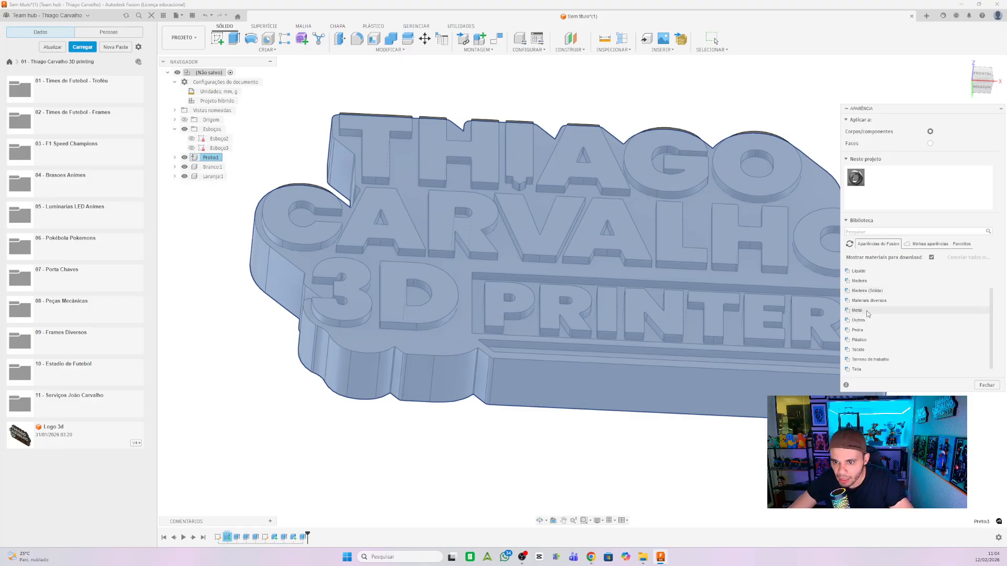
left_click(866, 310)
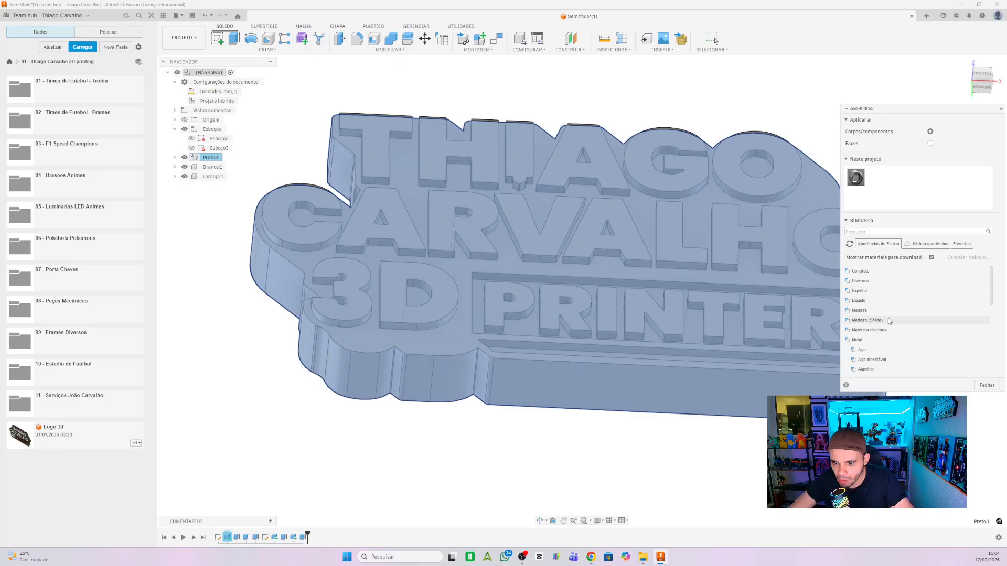
scroll(889, 321, "down", 3)
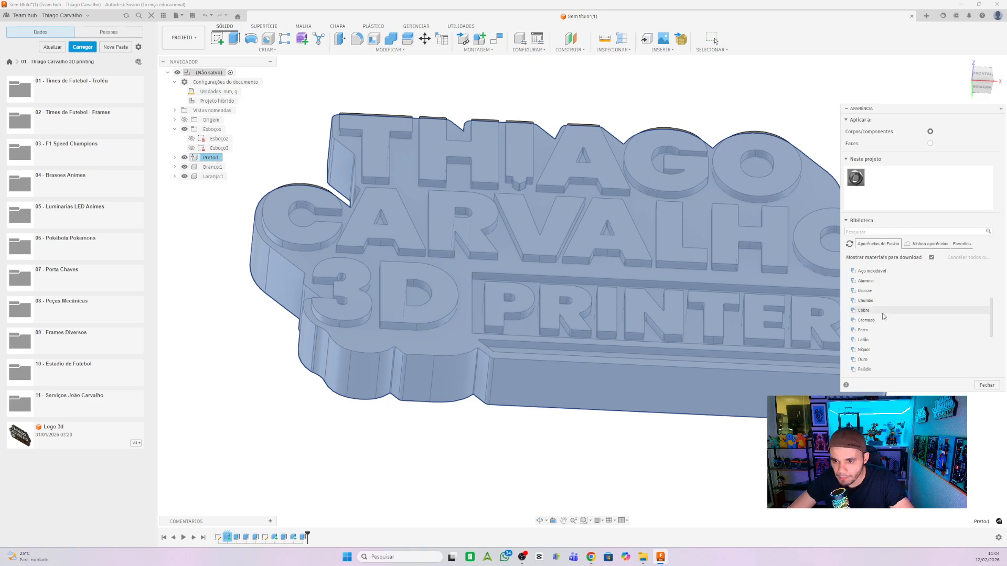
scroll(886, 346, "down", 2)
scroll(882, 344, "down", 2)
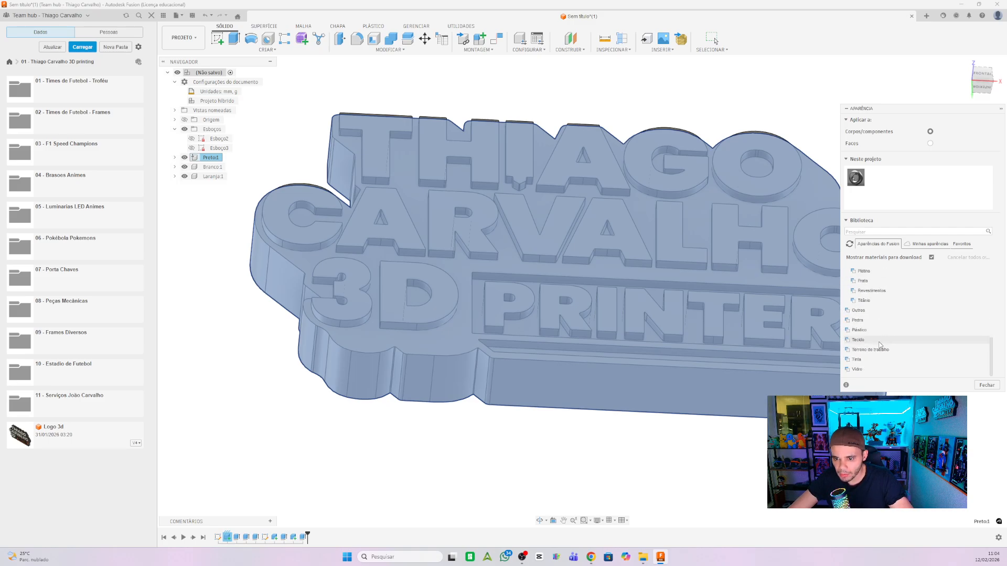
scroll(870, 329, "up", 7)
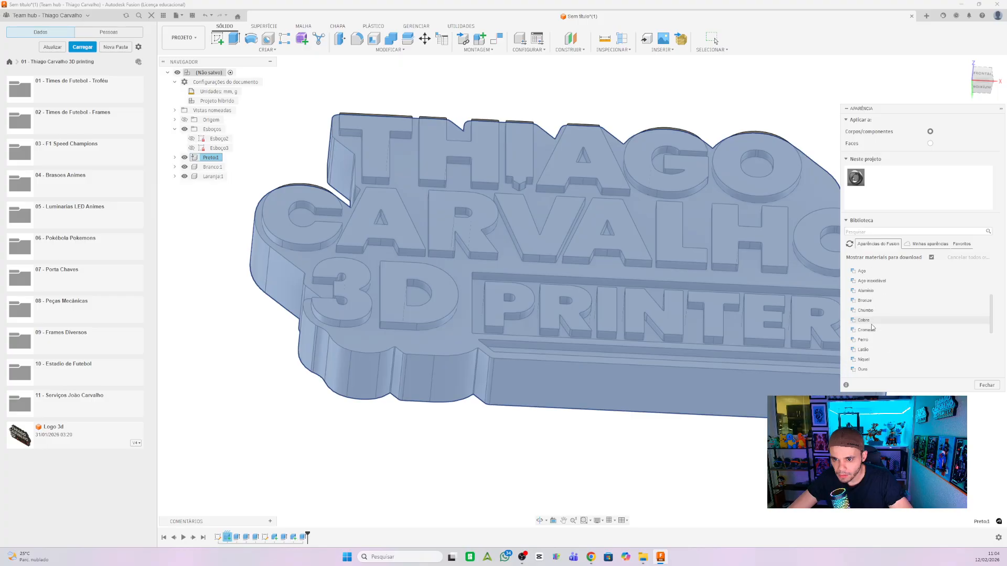
left_click(857, 340)
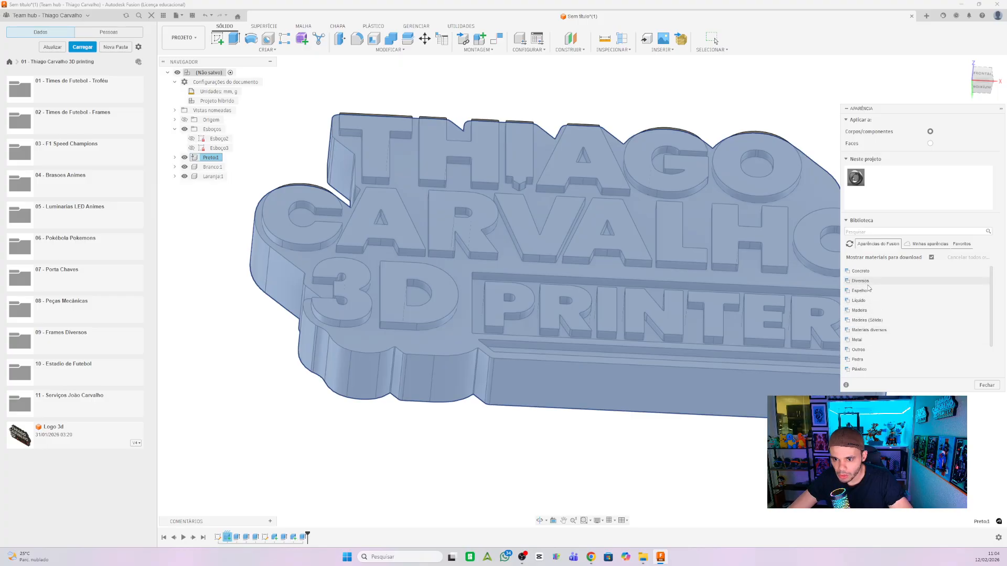
- Apply the metallic paint appearance Pintura - Metálica (Preto) to the Preto component
scroll(874, 287, "down", 1)
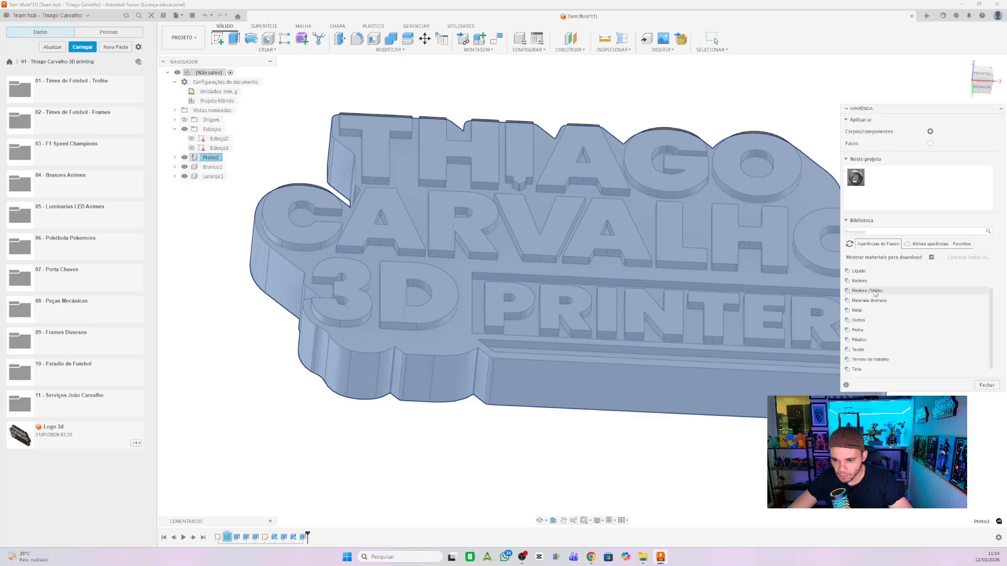
scroll(874, 293, "down", 1)
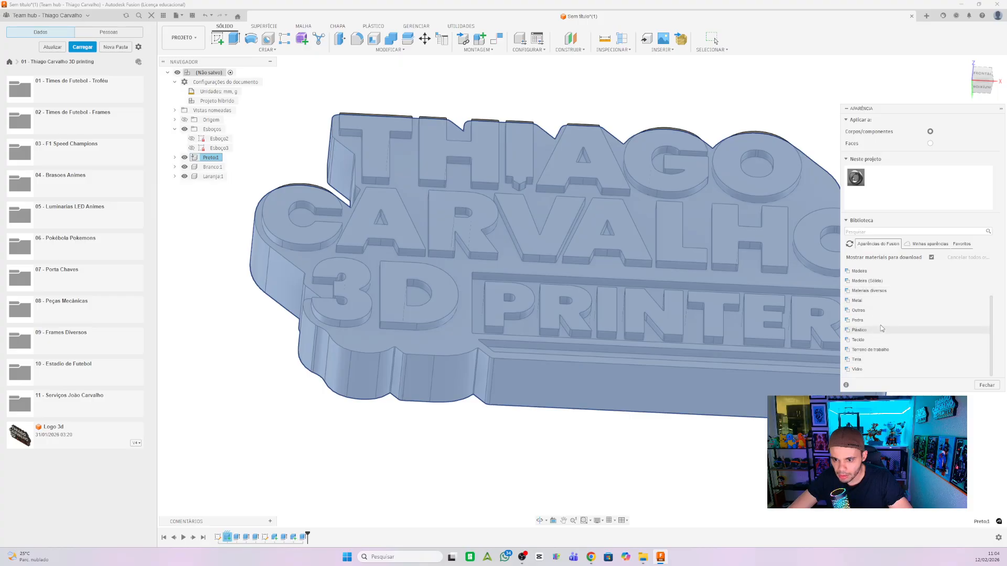
left_click(858, 361)
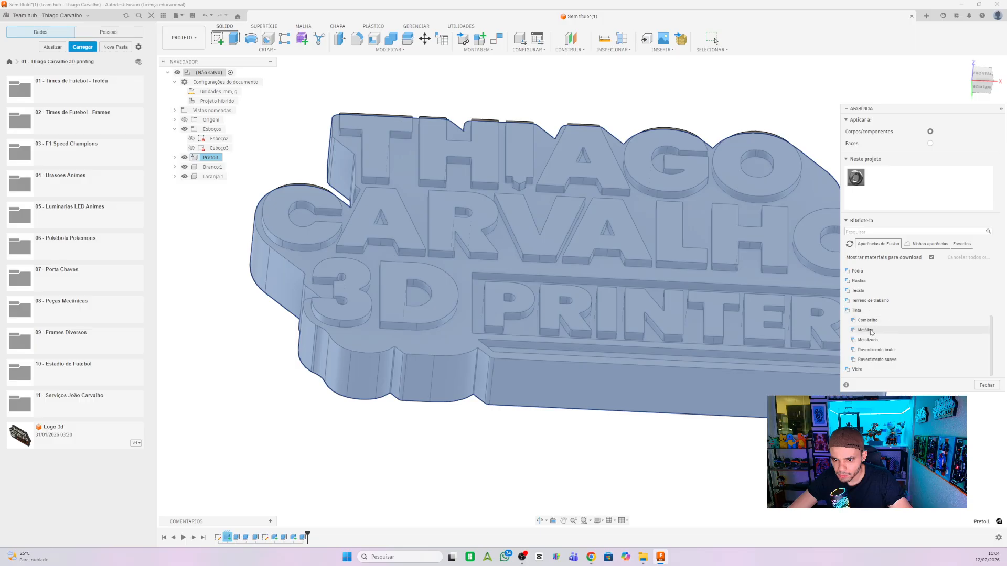
left_click(871, 332)
scroll(865, 315, "down", 5)
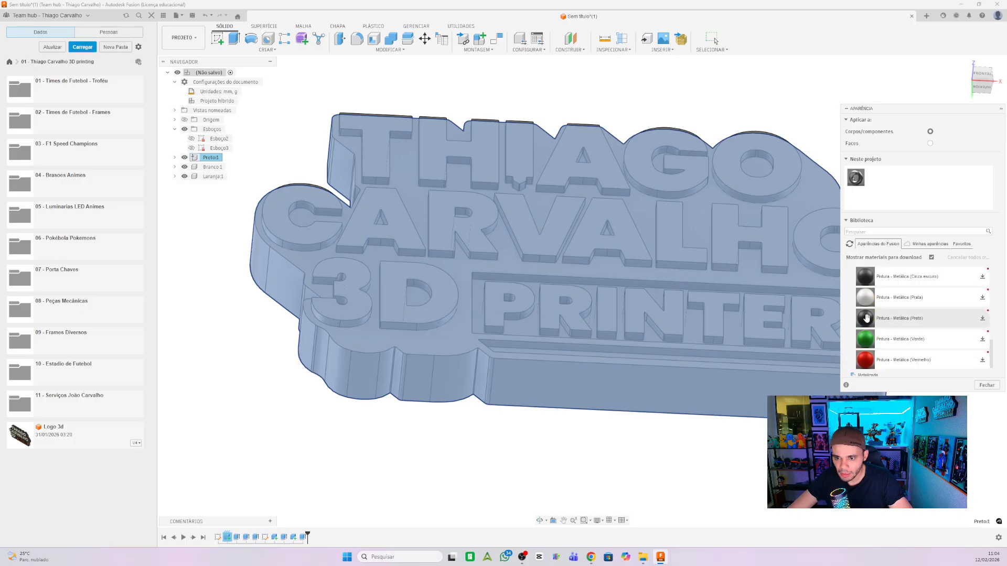
mouse_move(866, 318)
left_mouse_down()
mouse_move(202, 168)
mouse_move(207, 159)
left_mouse_up()
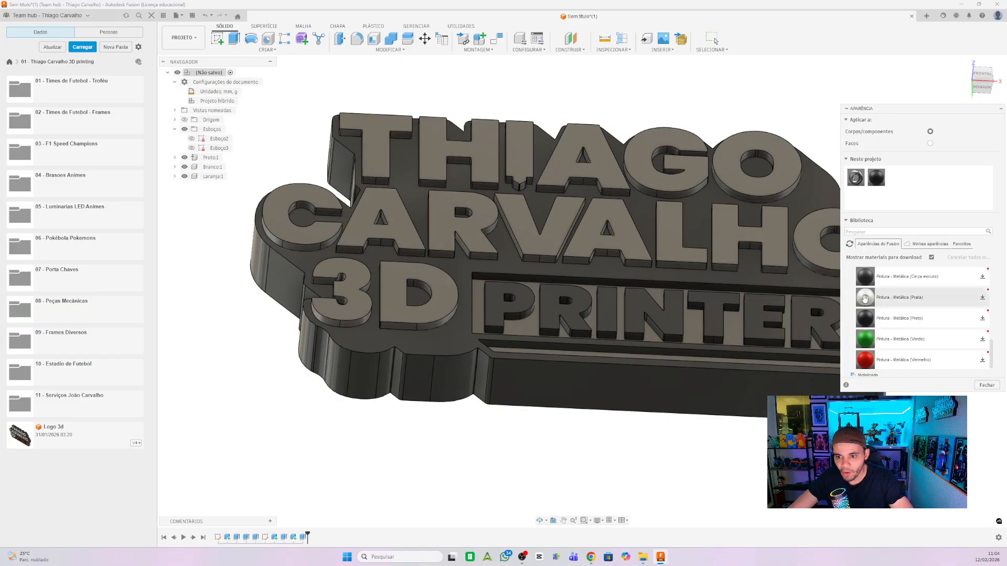
- Apply the Pintura - Metálica (Prata) appearance to the Branco component and check the bodies it contains
left_click_drag(864, 298, 202, 173)
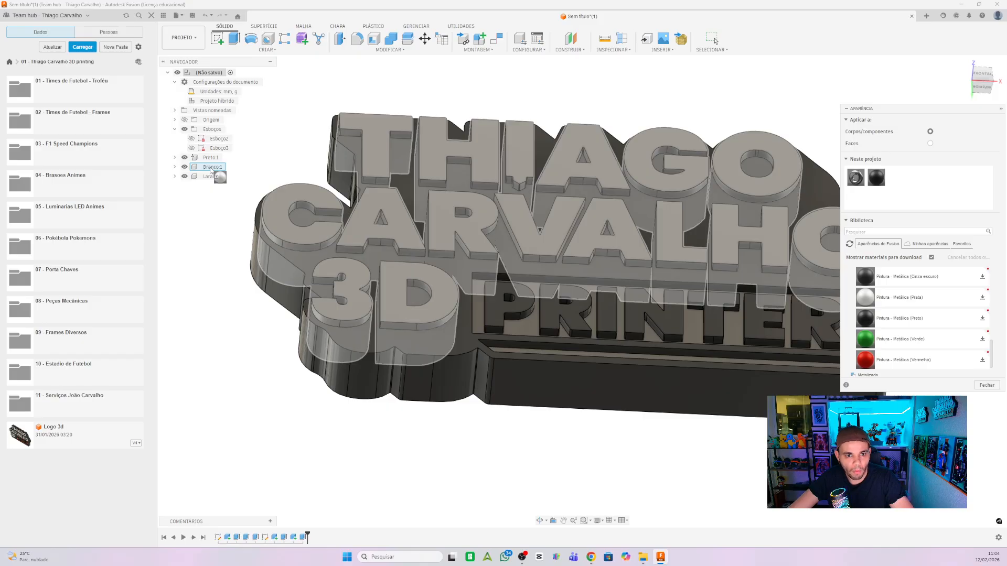
left_click_drag(211, 169, 211, 168)
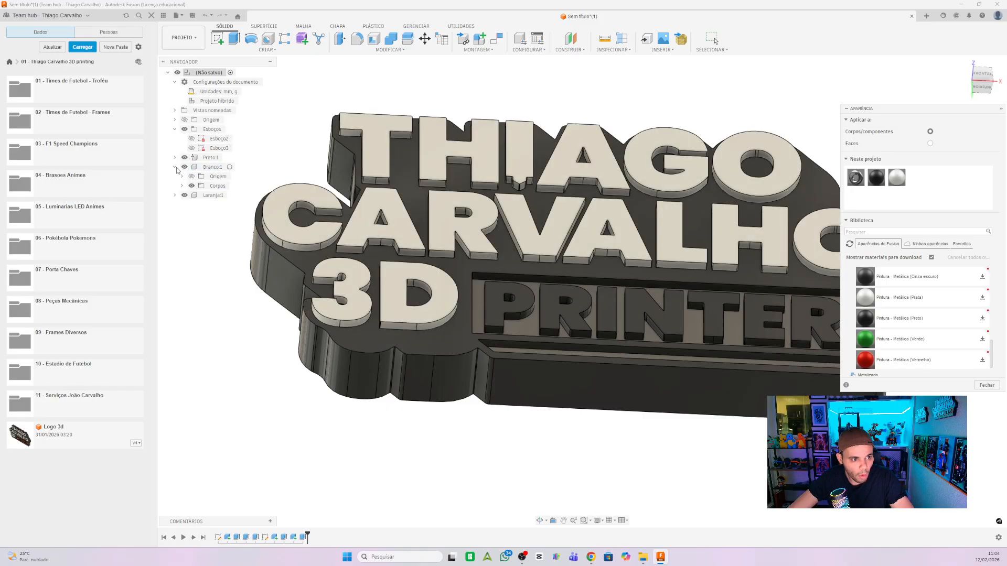
left_click(182, 186)
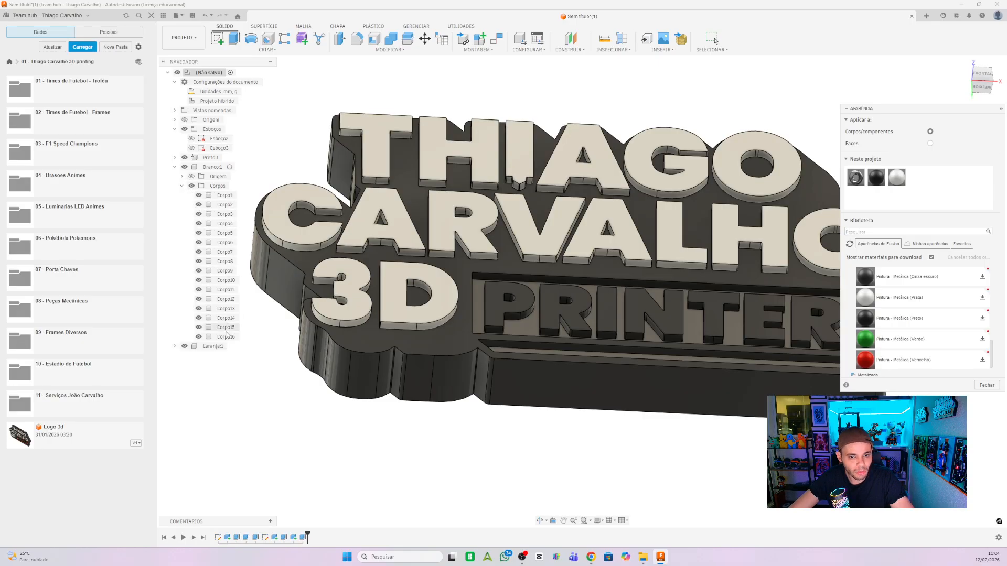
left_click(175, 167)
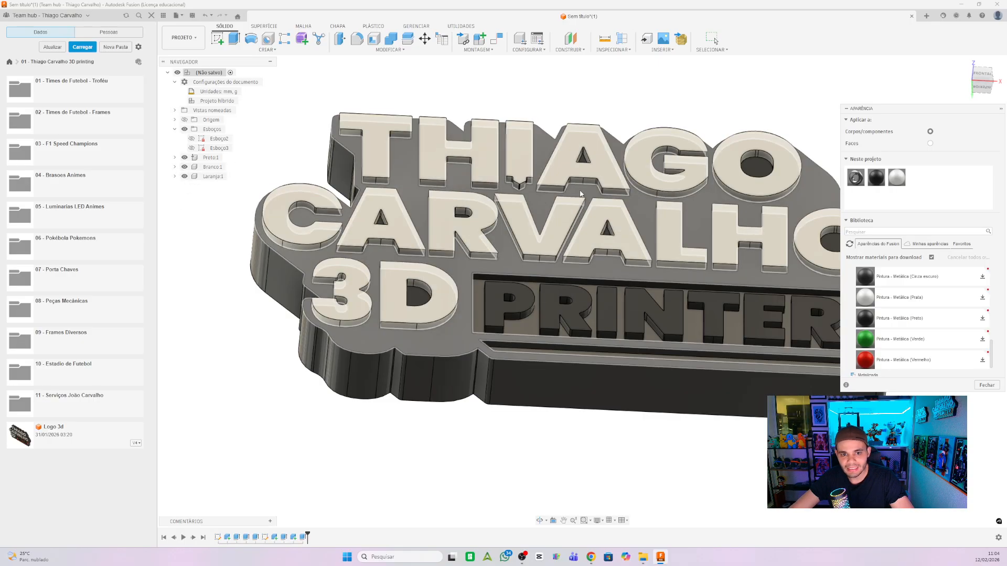
- Apply the Pintura - Metálica (Vermelho) appearance to the Laranja component
scroll(397, 244, "down", 3)
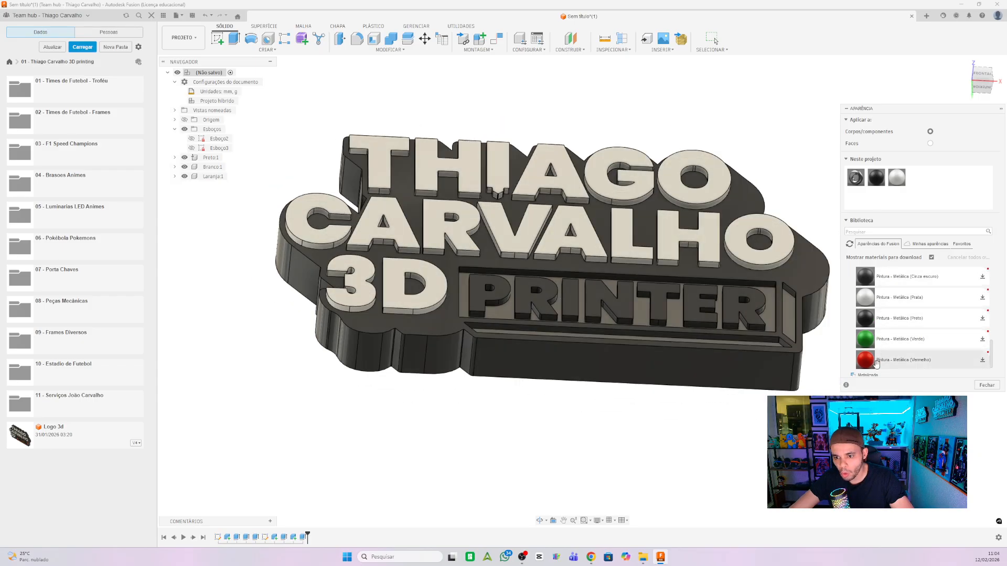
scroll(866, 365, "down", 3)
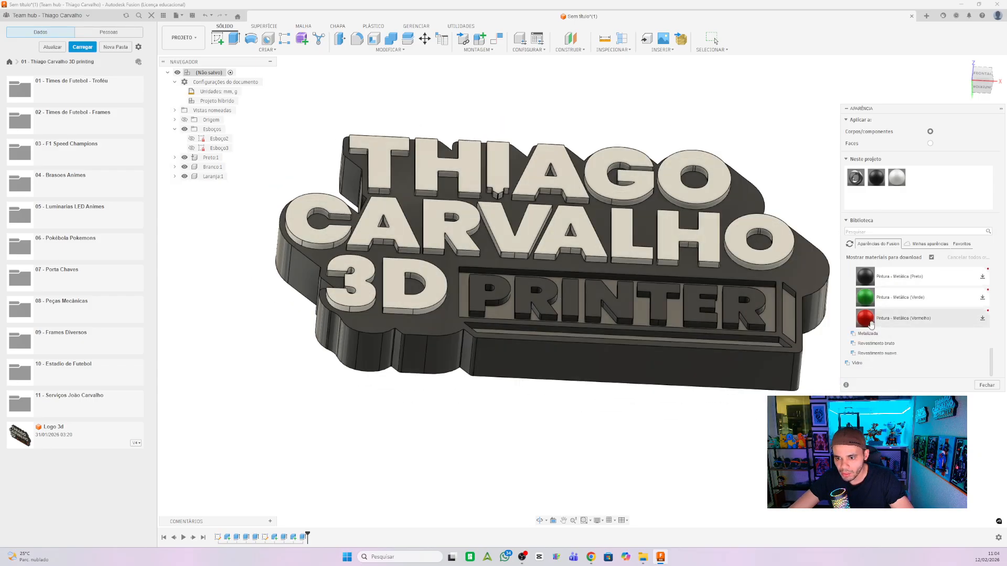
left_click_drag(868, 325, 211, 181)
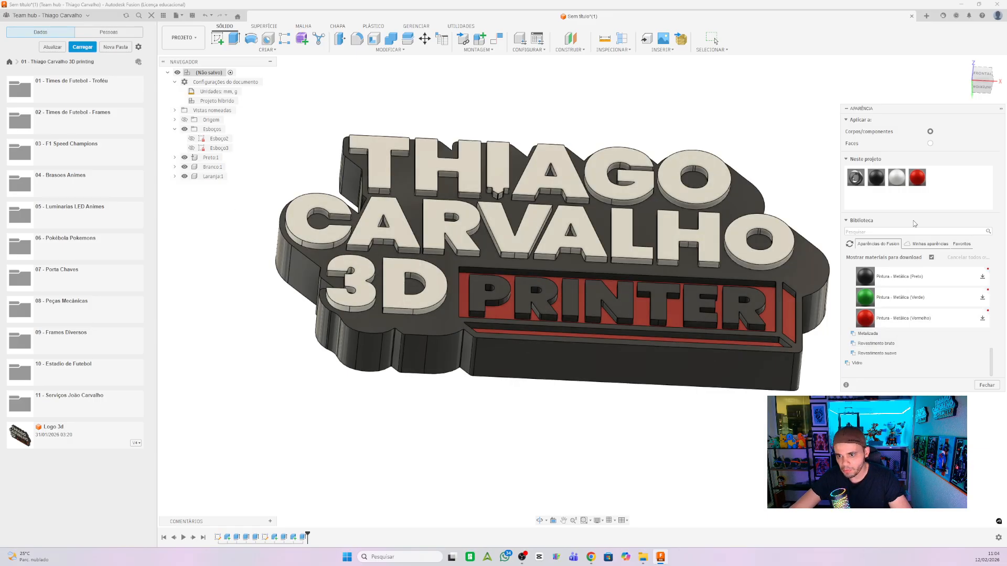
- Edit the red metallic paint in the project to an orange colour and close the appearance settings
right_click(916, 177)
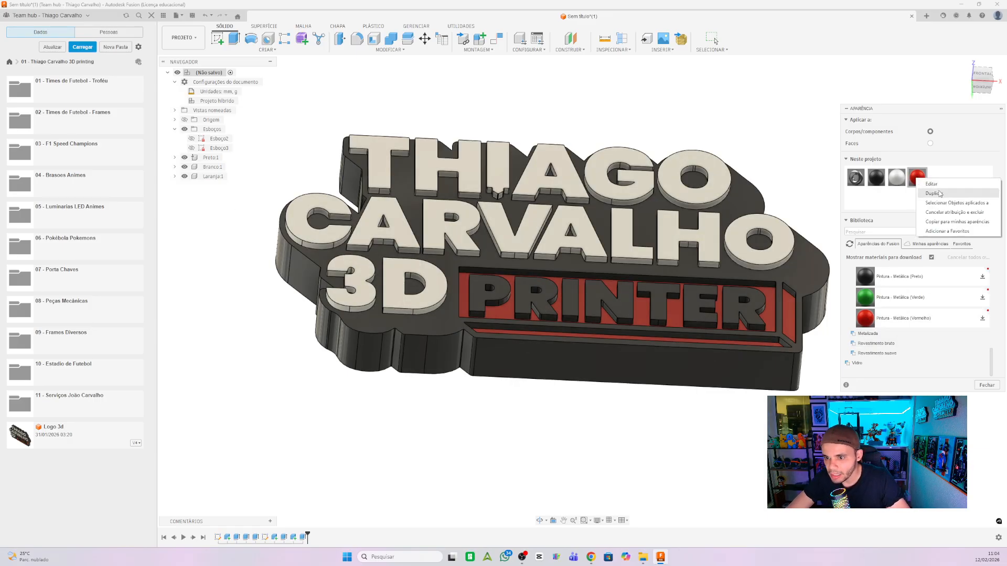
left_click(933, 184)
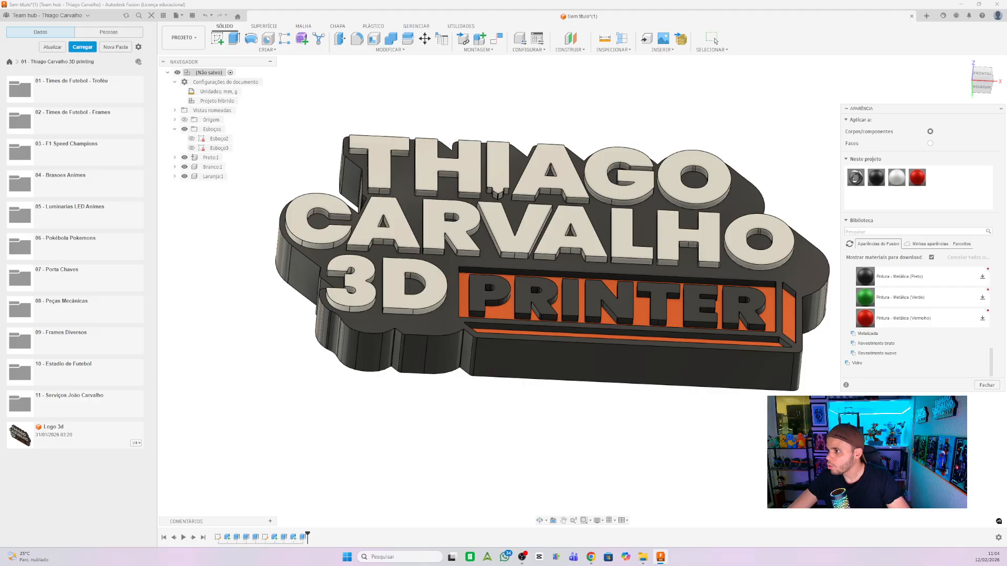
left_click(985, 385)
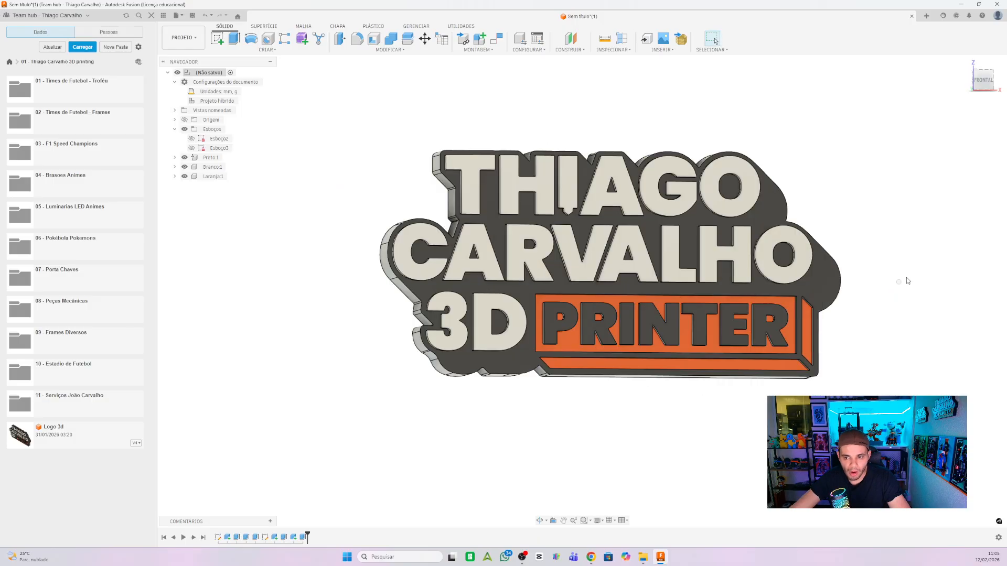
- Examine the coloured logo model from the front and at an angle, checking the letters, inserts and plate edges
right_click_drag(922, 283, 909, 284)
left_click(909, 284)
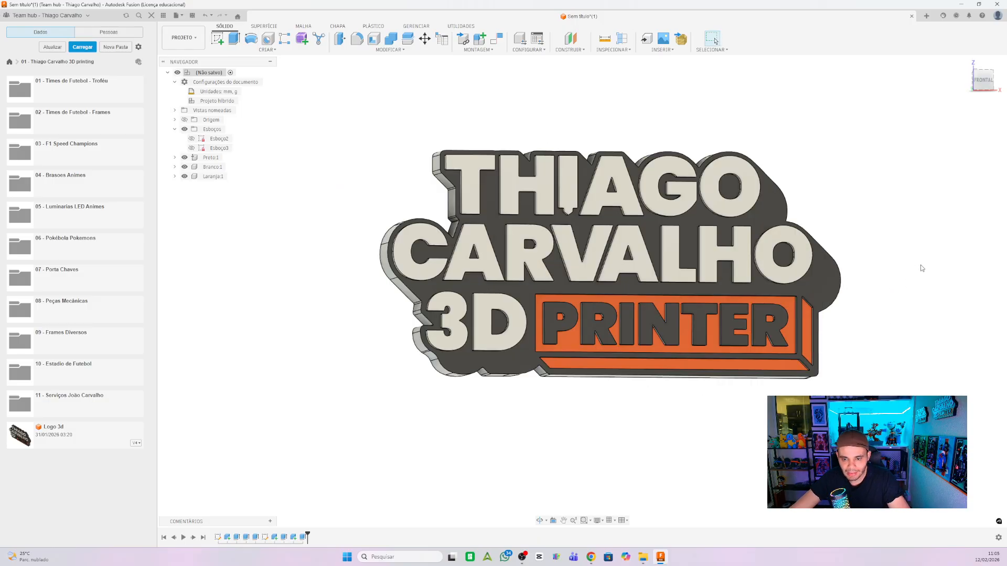
middle_click_drag(921, 266, 901, 258, "shift")
scroll(812, 254, "up", 3)
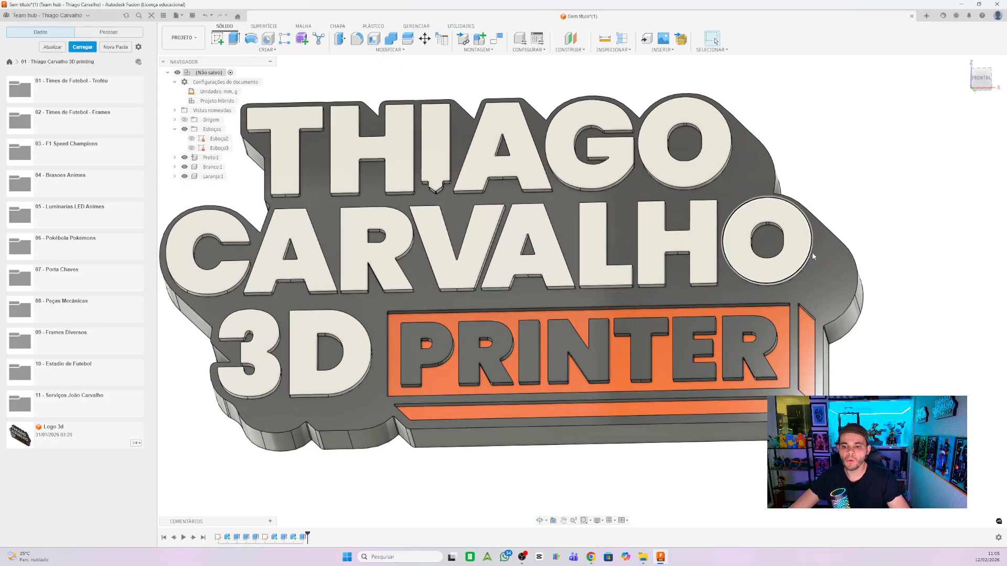
scroll(787, 248, "up", 3)
scroll(781, 238, "down", 4)
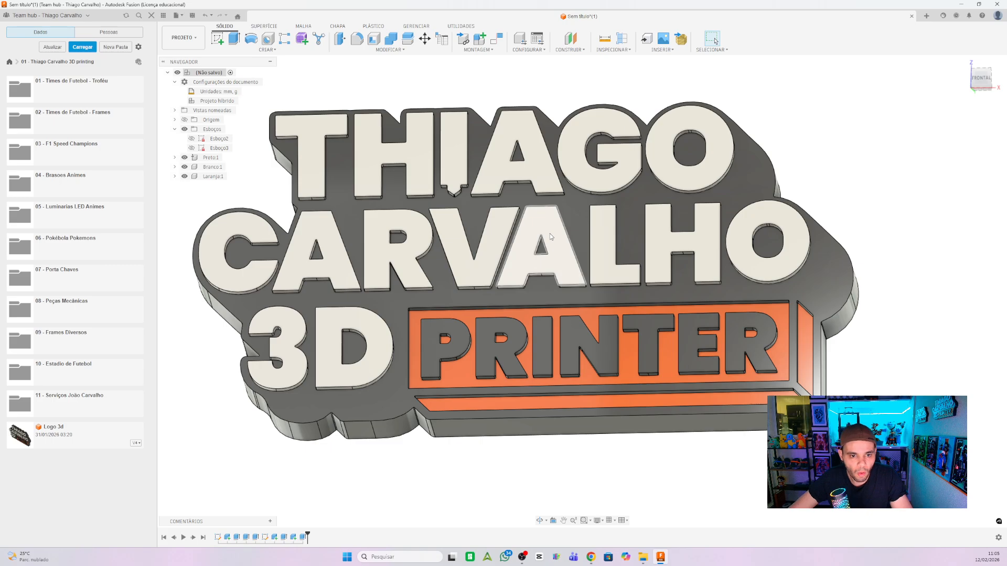
scroll(489, 228, "up", 4)
scroll(564, 224, "down", 3)
scroll(564, 225, "down", 2)
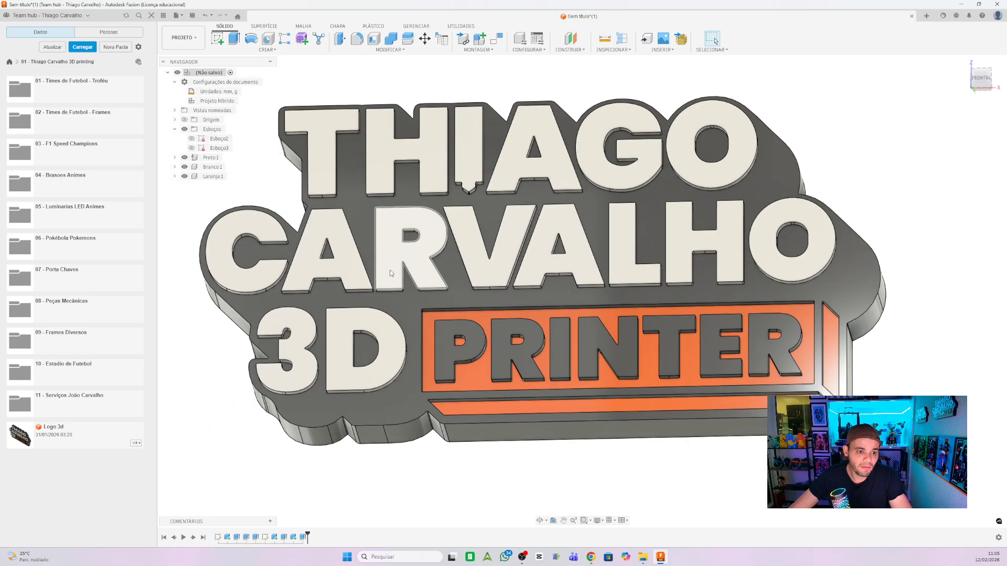
middle_click_drag(826, 173, 805, 191, "shift")
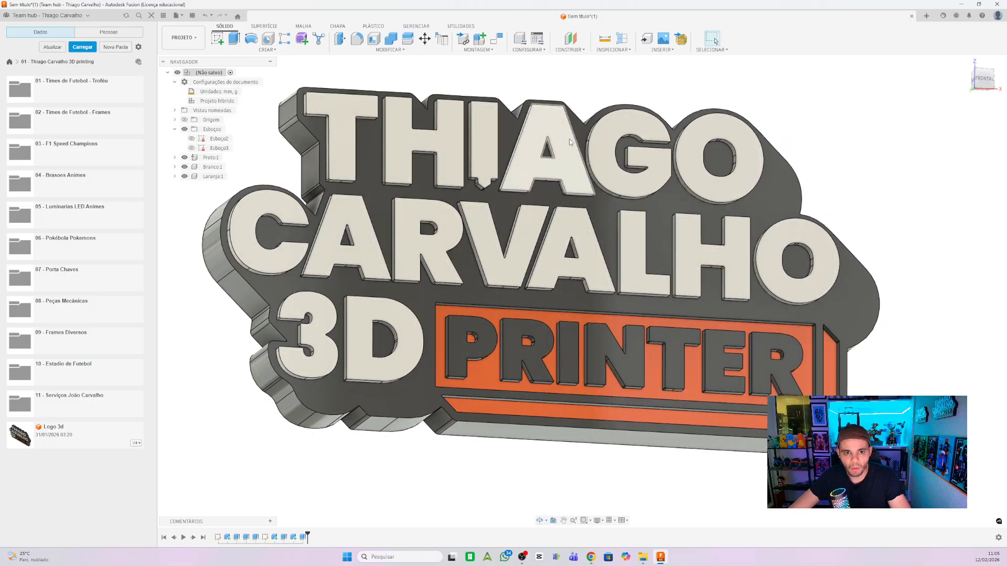
scroll(564, 154, "up", 3)
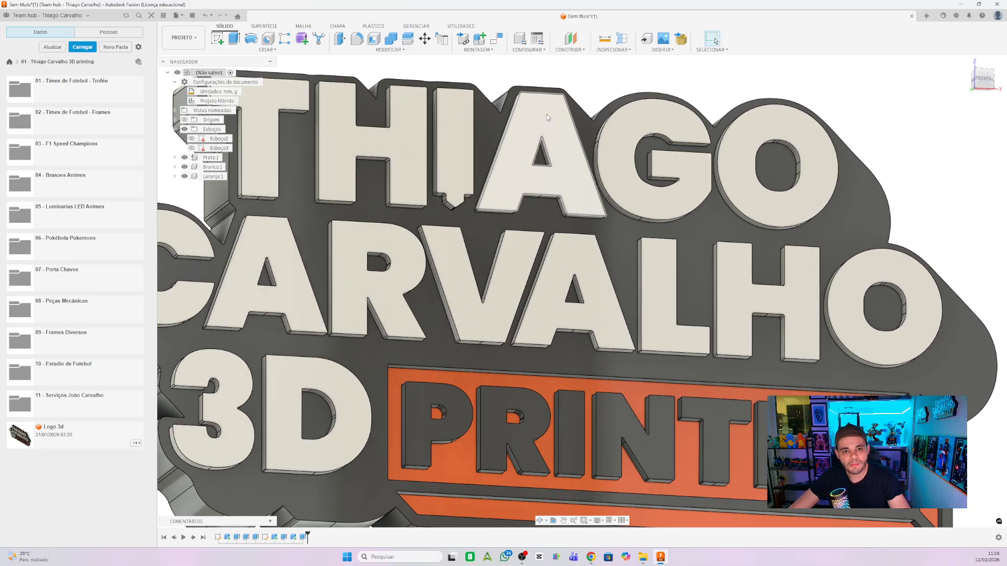
scroll(624, 158, "down", 2)
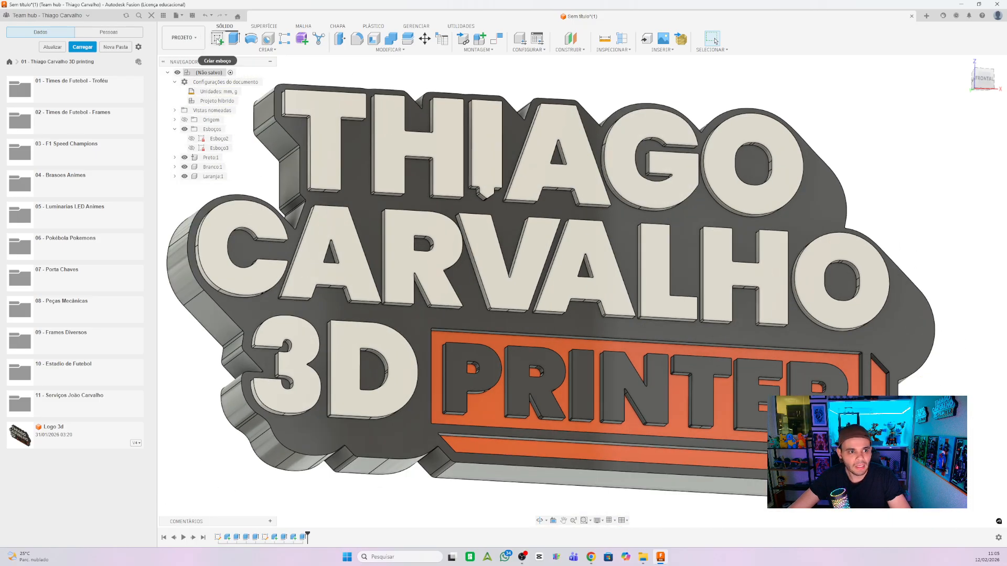
- Create a sketch on the front face of the letter T in the first line of white lettering
left_click(218, 39)
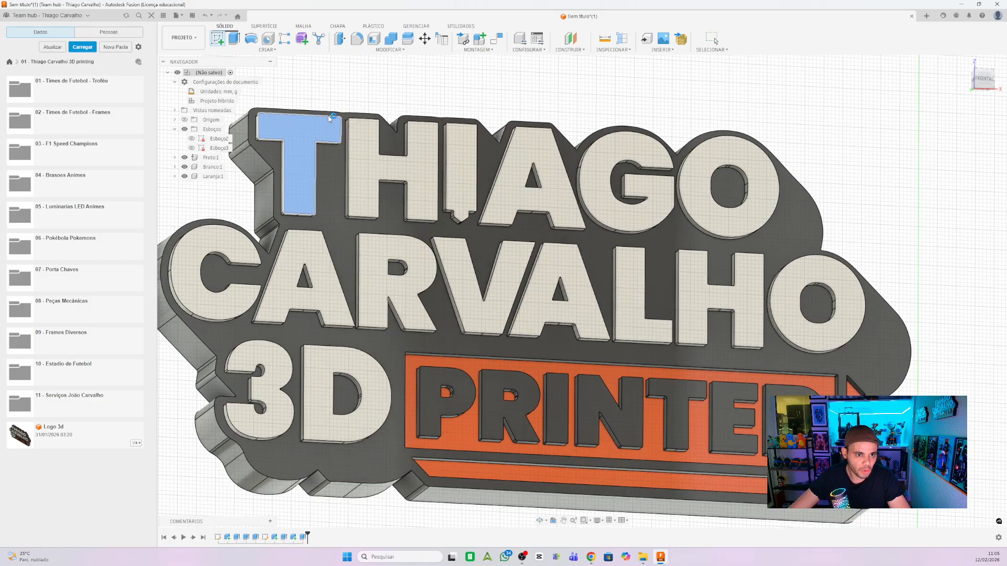
left_click(329, 119)
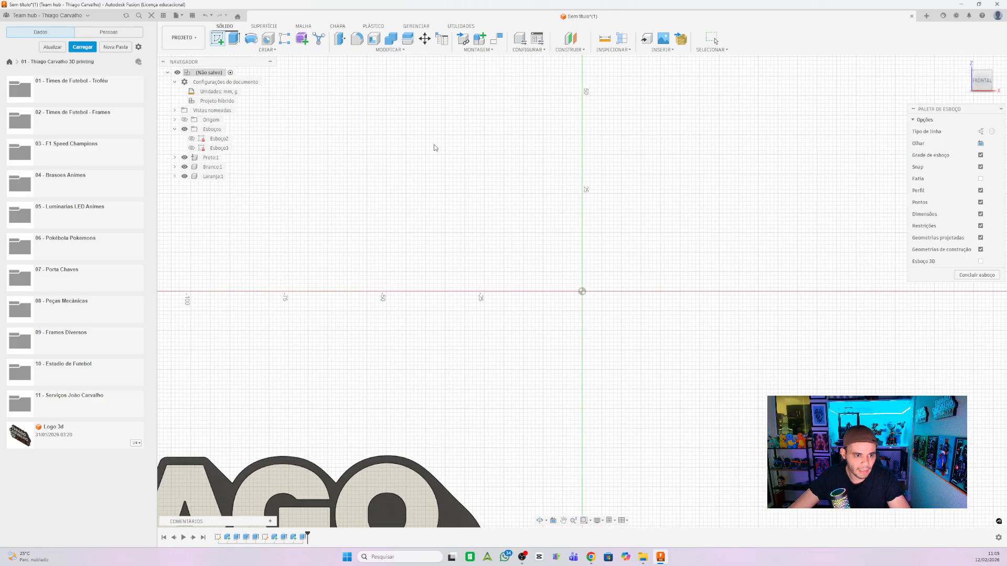
scroll(388, 273, "up", 6)
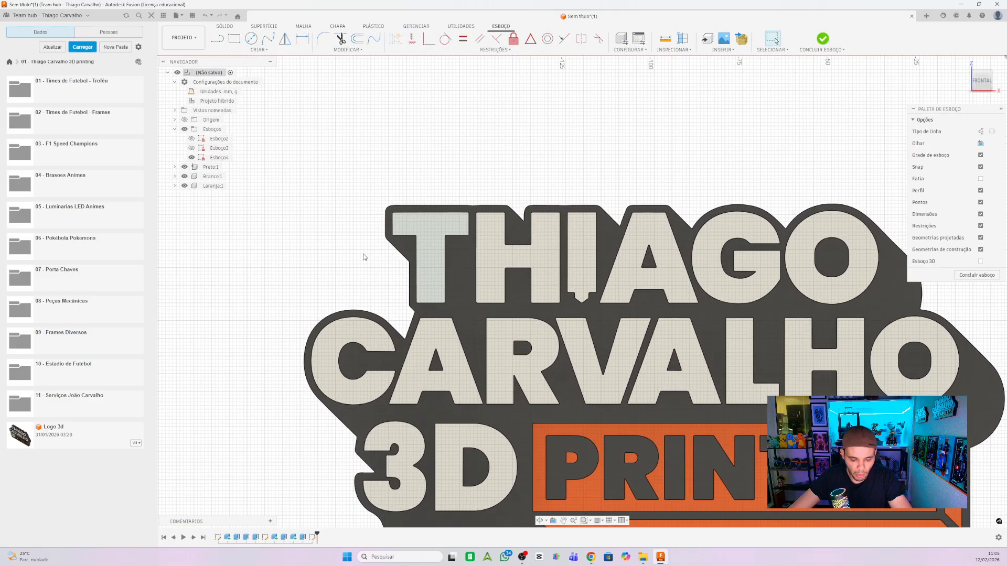
- Start projecting geometry into the sketch and select the front faces of all six letters in the first line of white lettering
left_click(259, 50)
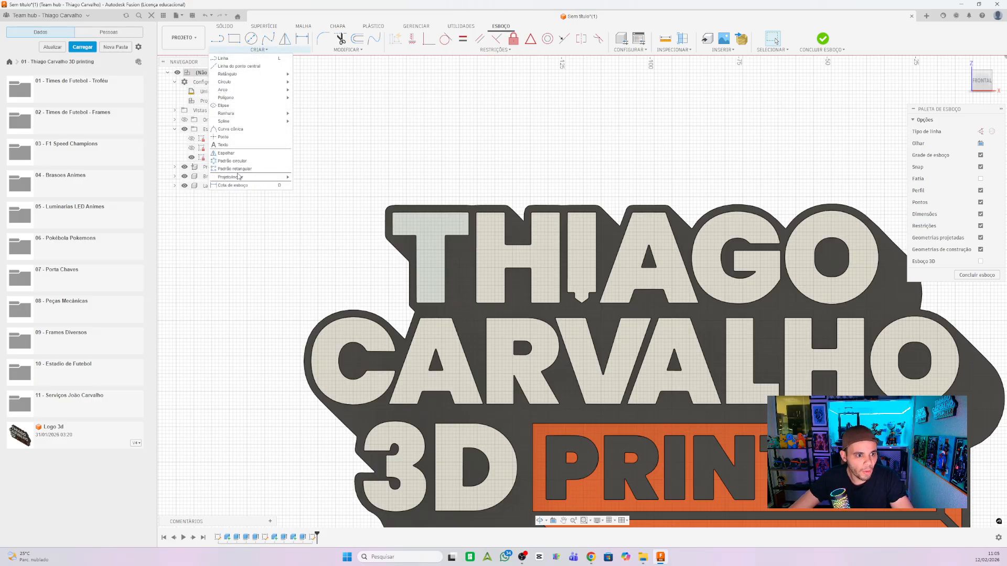
left_click(303, 178)
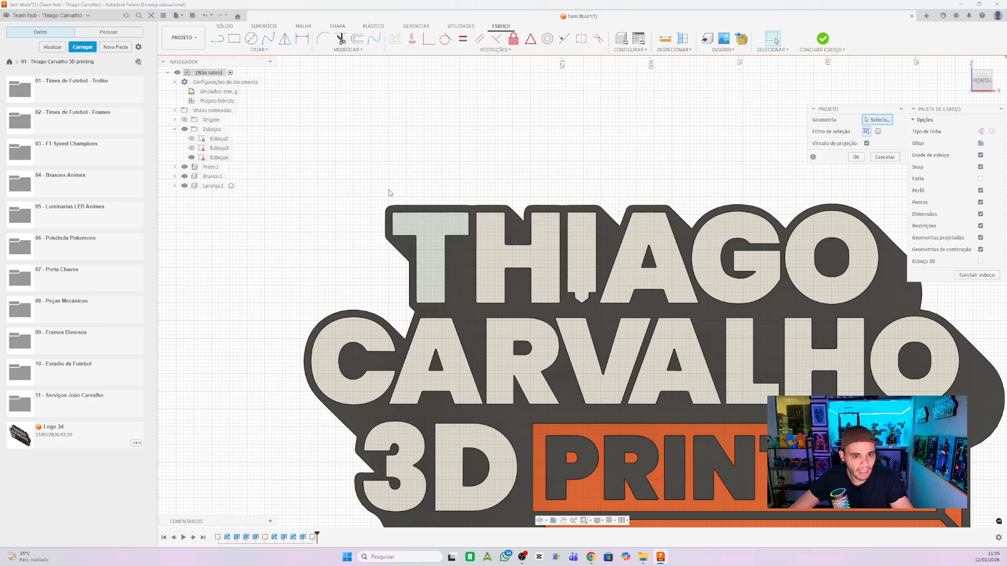
left_click(432, 234)
left_click(491, 254)
left_click(581, 256)
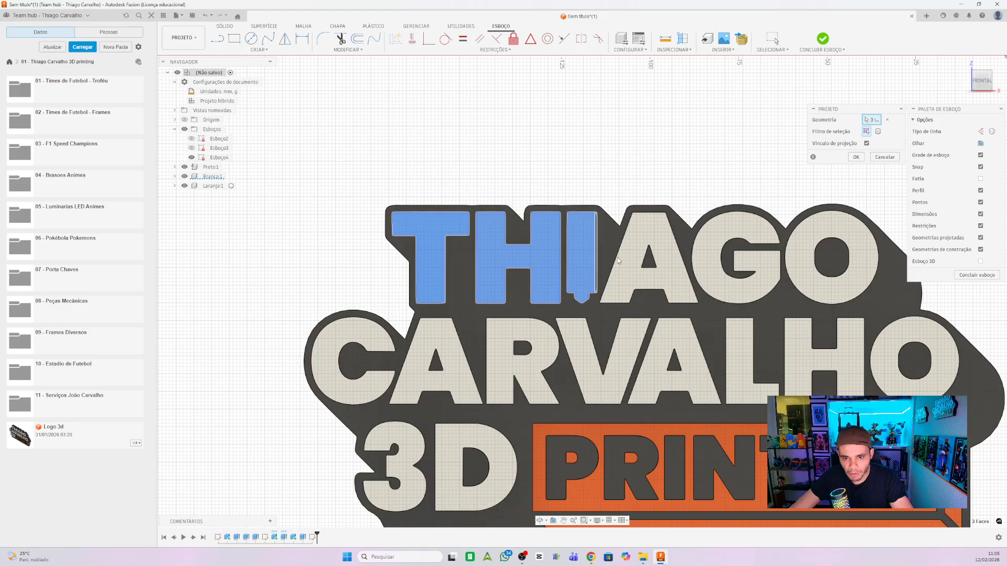
left_click(627, 262)
left_click(743, 255)
left_click(803, 257)
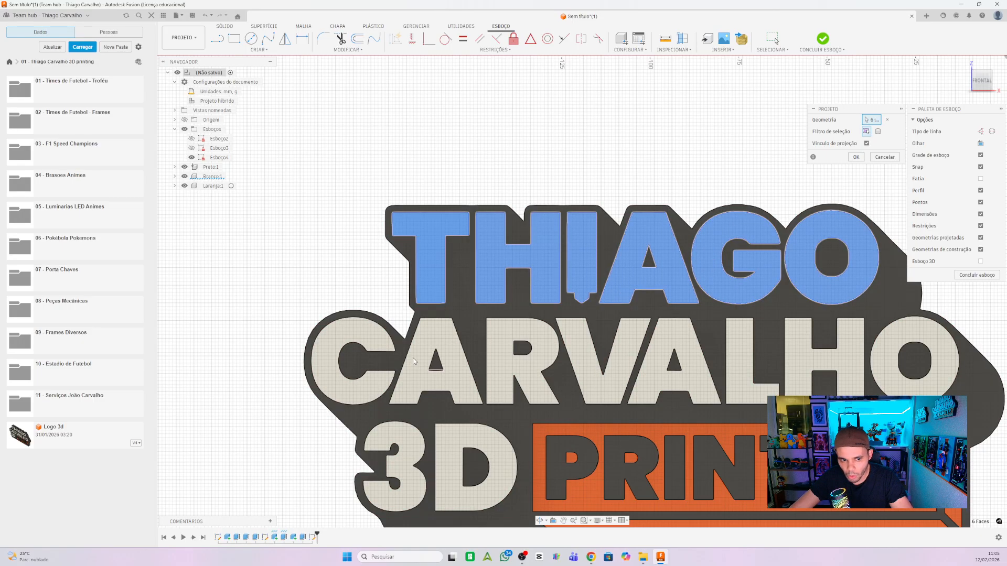
- Add the second-line letters and the white 3 and D to the selection and project all their outlines
left_click(328, 362)
left_click(429, 345)
left_click(502, 347)
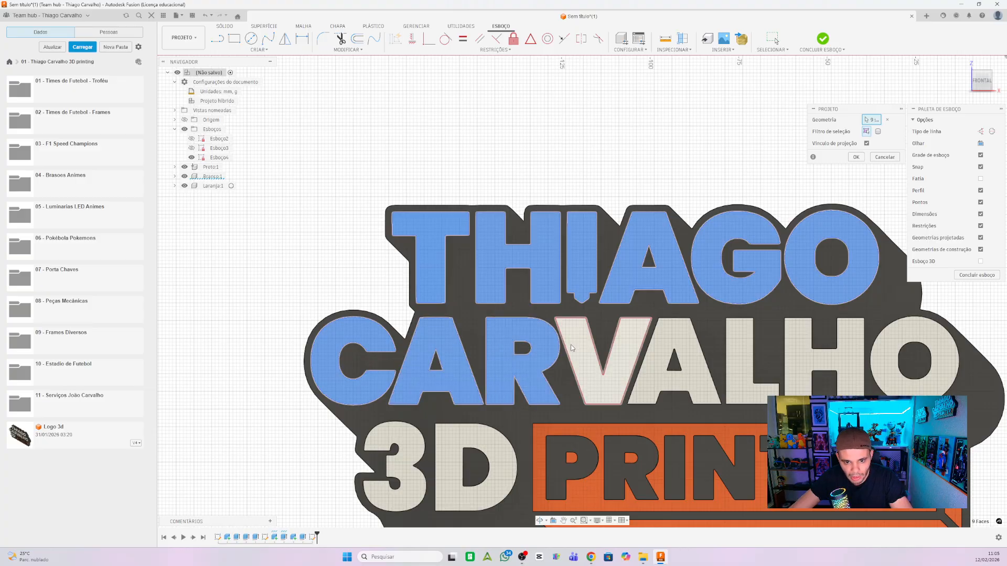
left_click(598, 341)
left_click(692, 362)
left_click(747, 352)
left_click(797, 362)
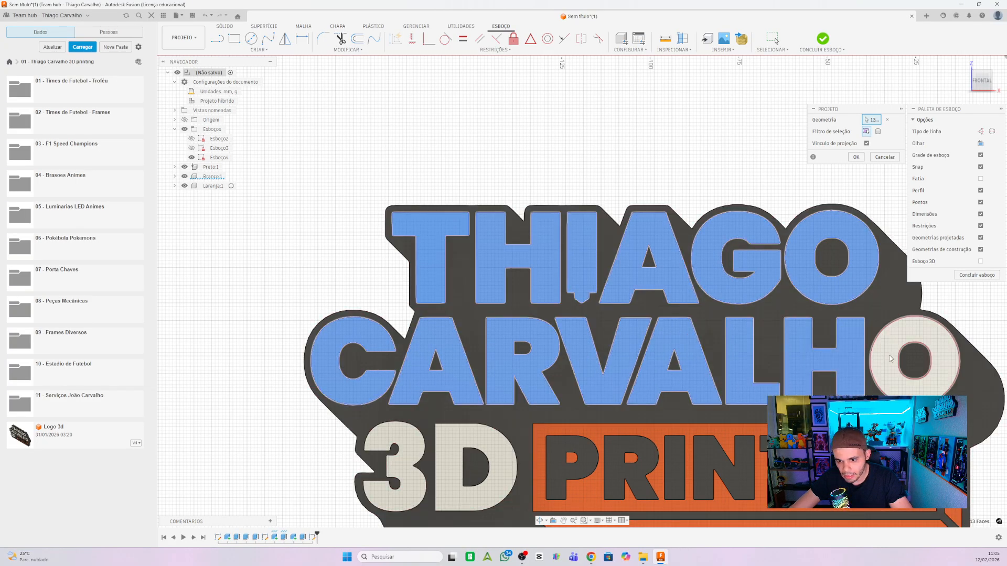
left_click(884, 361)
left_click(413, 438)
left_click(451, 456)
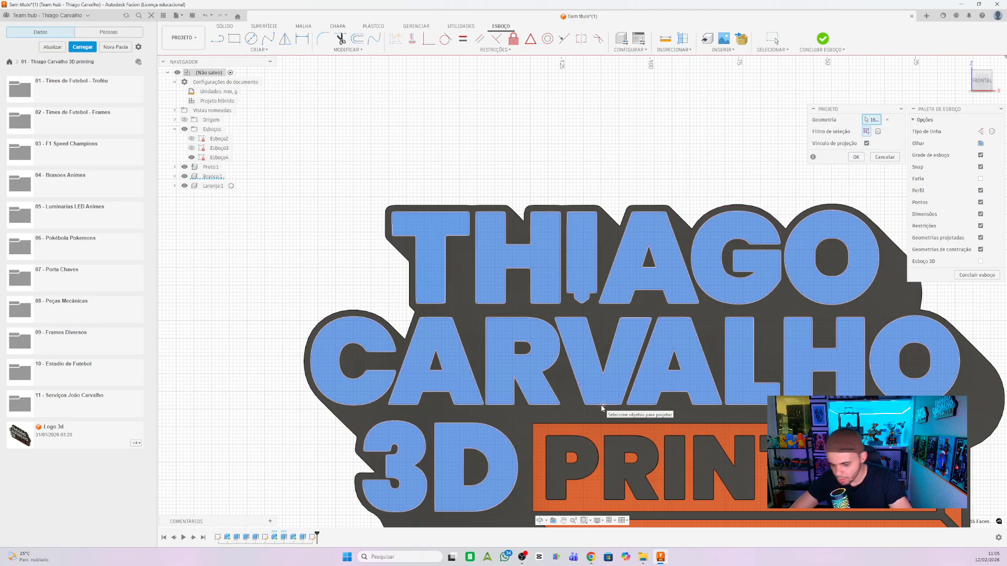
key("Return")
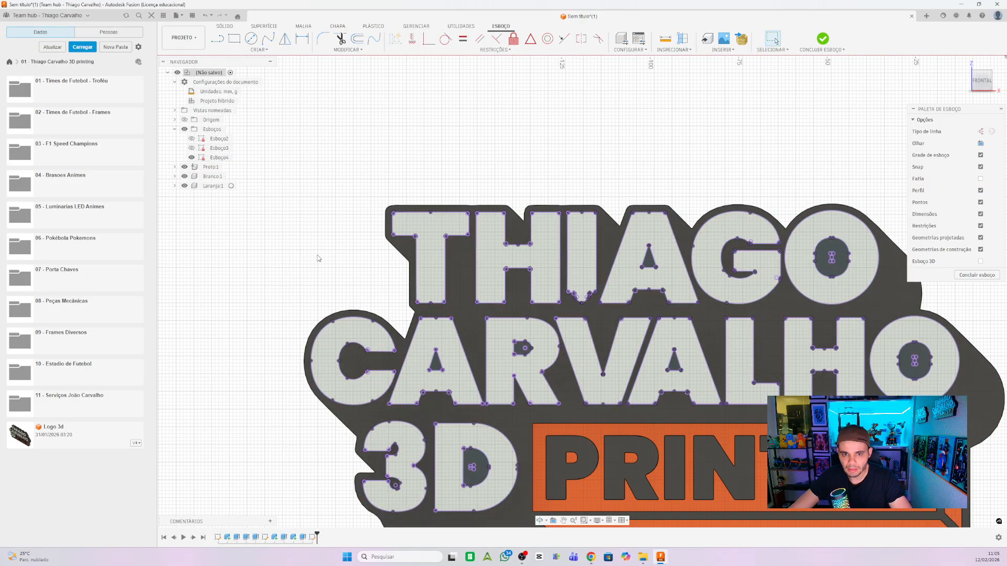
- Offset the projected outline of the letter T inward by 0.15 mm, using a distance of -0.15 mm
scroll(423, 226, "up", 5)
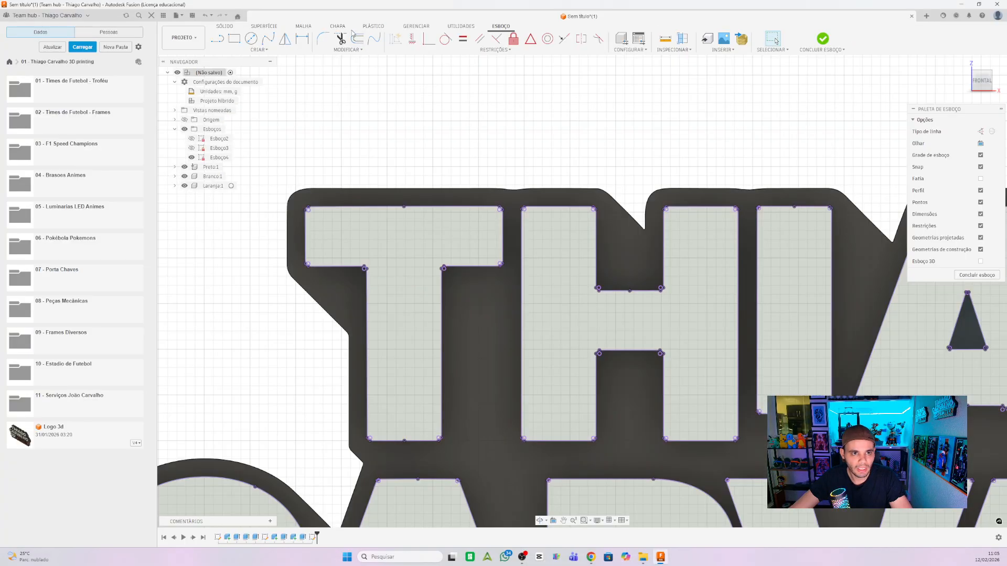
left_click(359, 77)
scroll(358, 425, "up", 3)
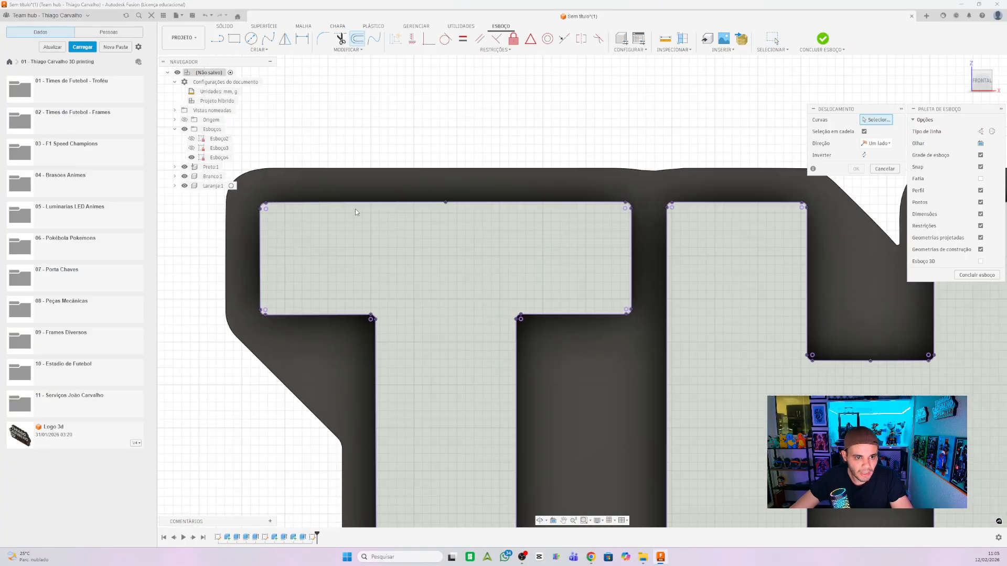
left_click(356, 203)
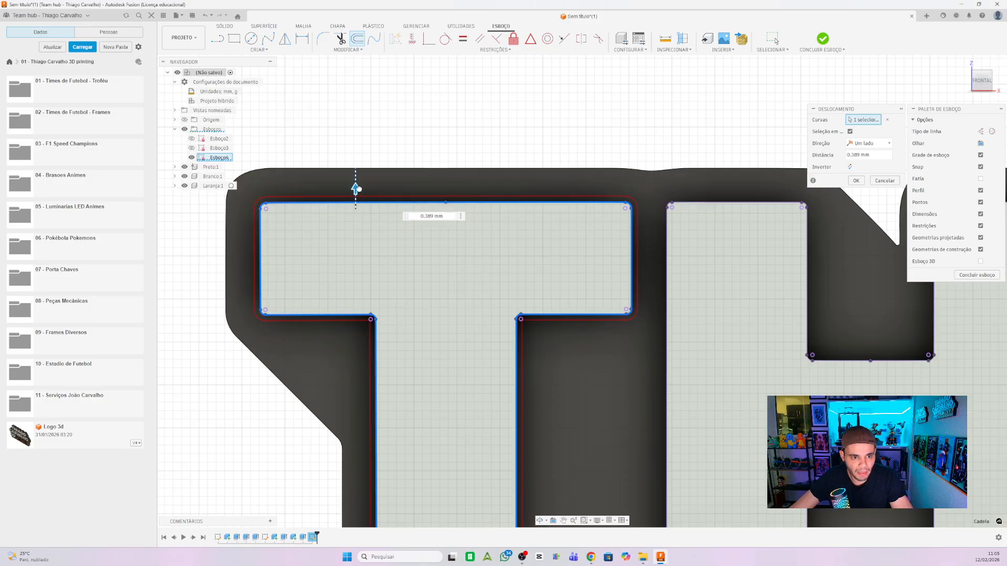
mouse_move(358, 193)
left_mouse_down()
mouse_move(356, 220)
mouse_move(355, 200)
left_mouse_up()
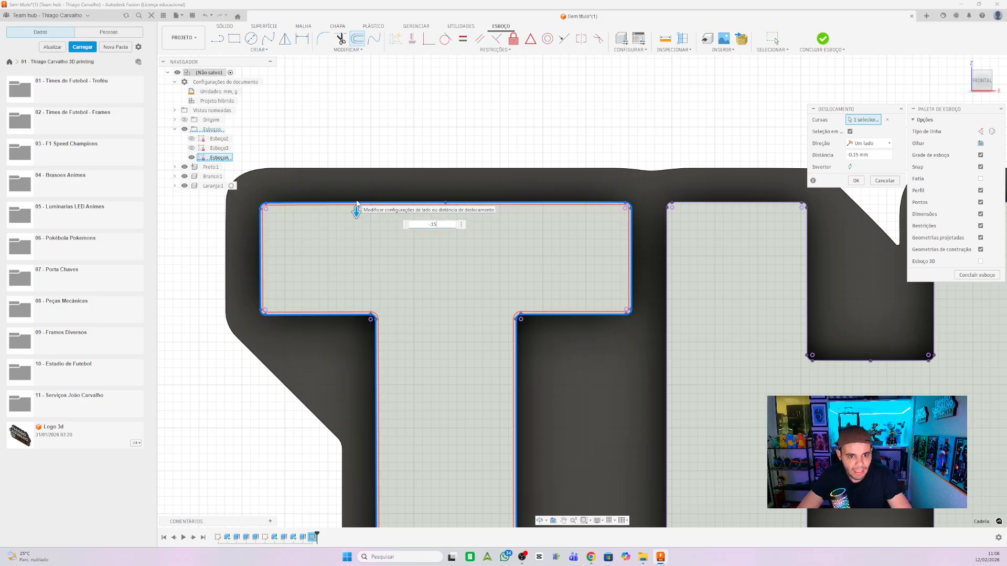
key("Return")
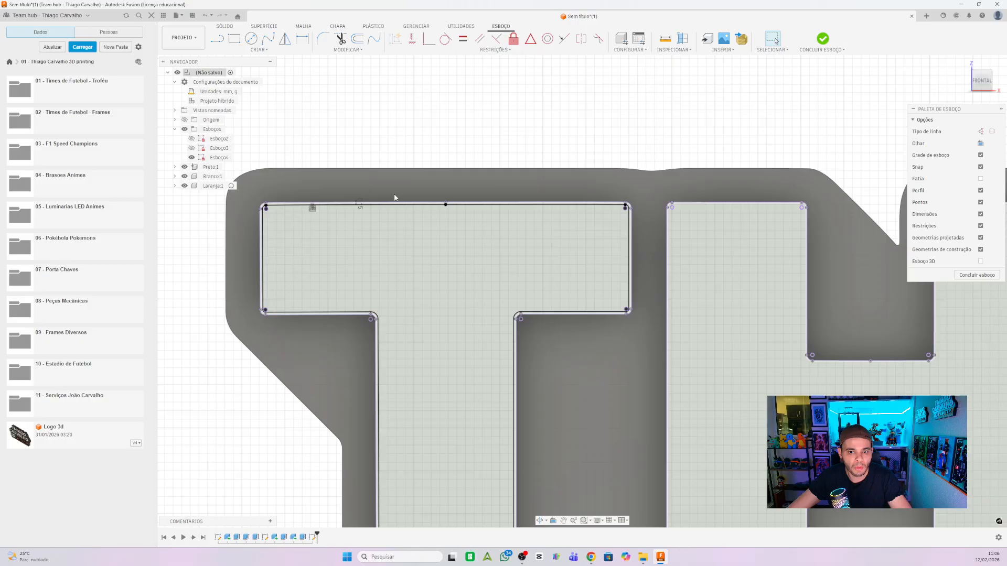
- Examine the narrow band between the T's projected outline and its offset, at an angle and up close at the corner
scroll(387, 181, "down", 3)
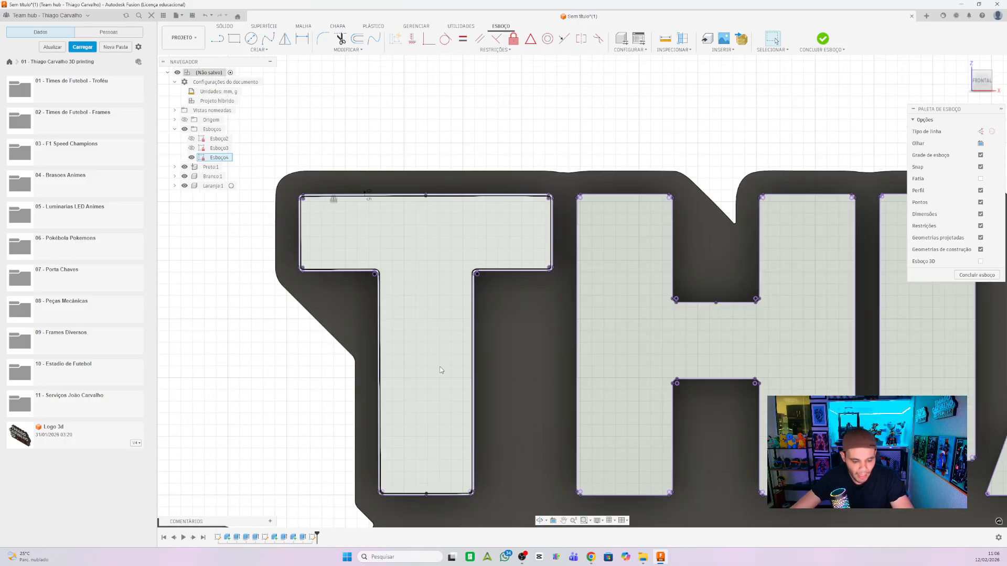
mouse_move(444, 371)
middle_mouse_down("shift")
mouse_move(466, 353)
mouse_move(457, 356)
middle_mouse_up("shift")
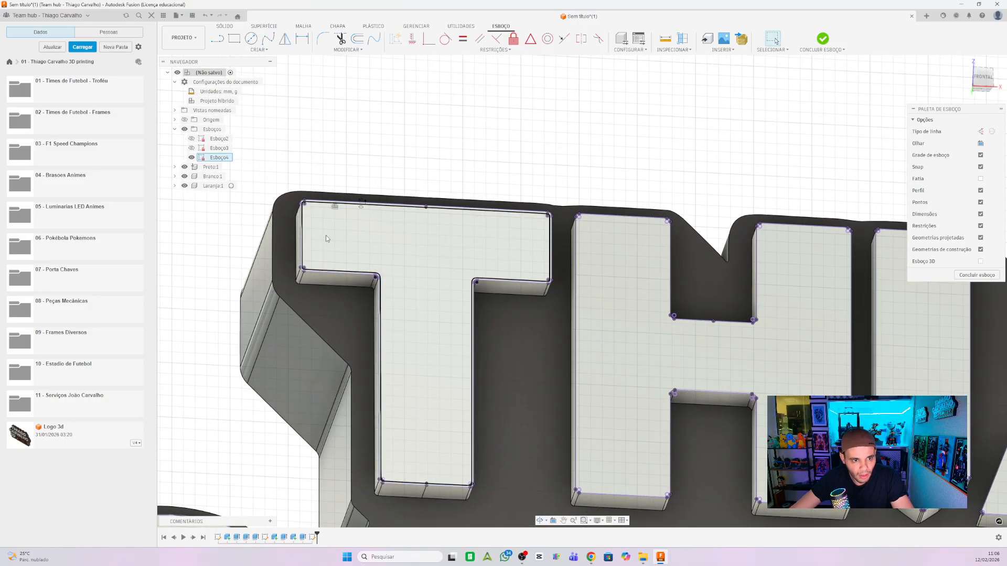
scroll(303, 200, "up", 4)
scroll(303, 200, "up", 3)
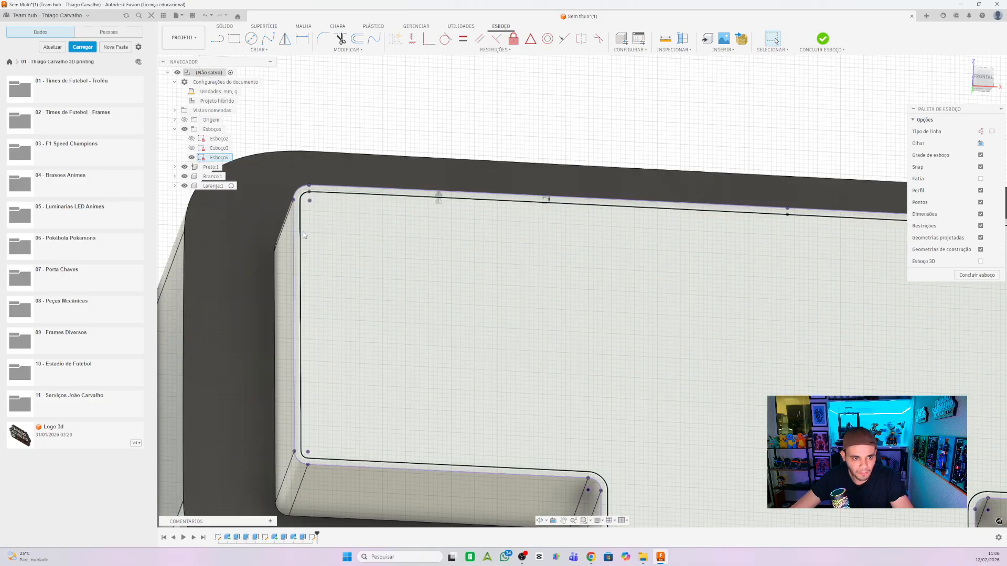
scroll(236, 255, "down", 3)
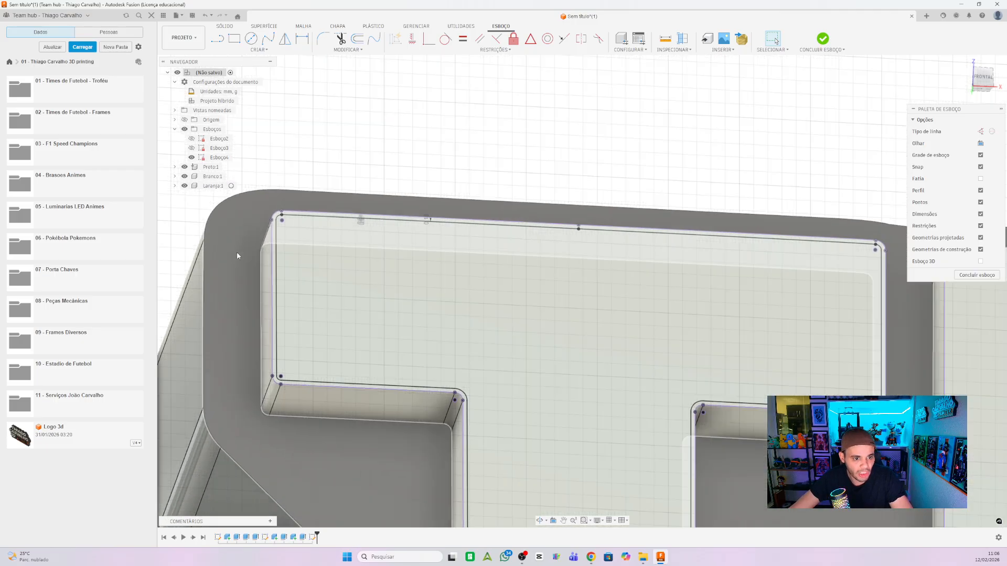
scroll(264, 240, "up", 3)
scroll(264, 242, "up", 5)
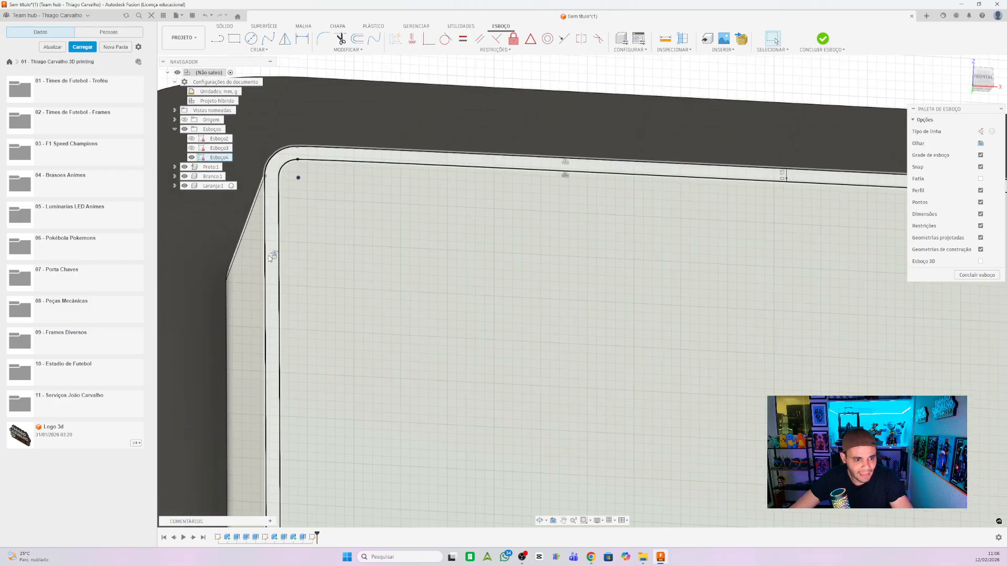
scroll(283, 271, "down", 3)
scroll(320, 208, "down", 3)
scroll(321, 203, "down", 5)
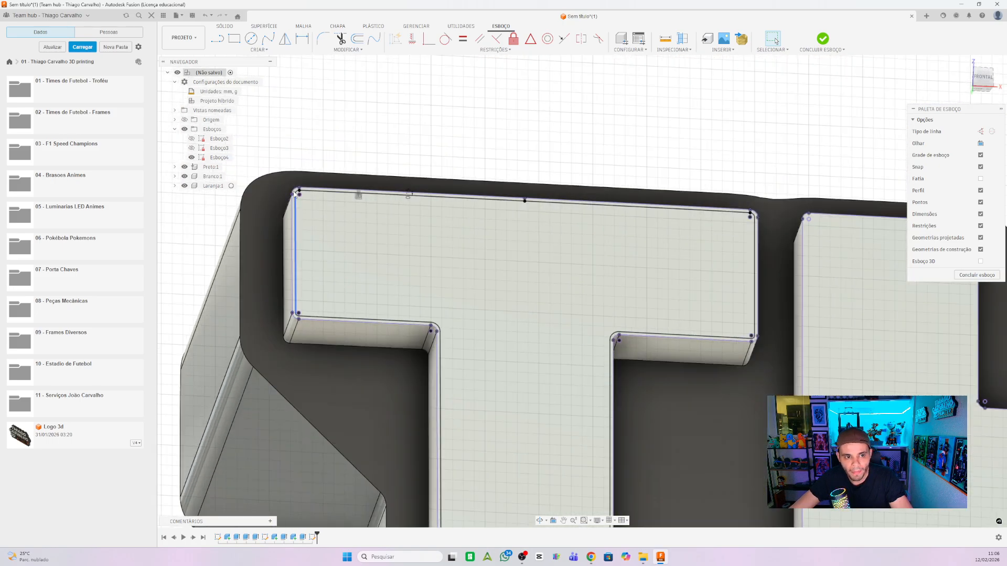
- Offset the projected outline of the letter H in the first line inward by 0.15 mm
left_click(357, 39)
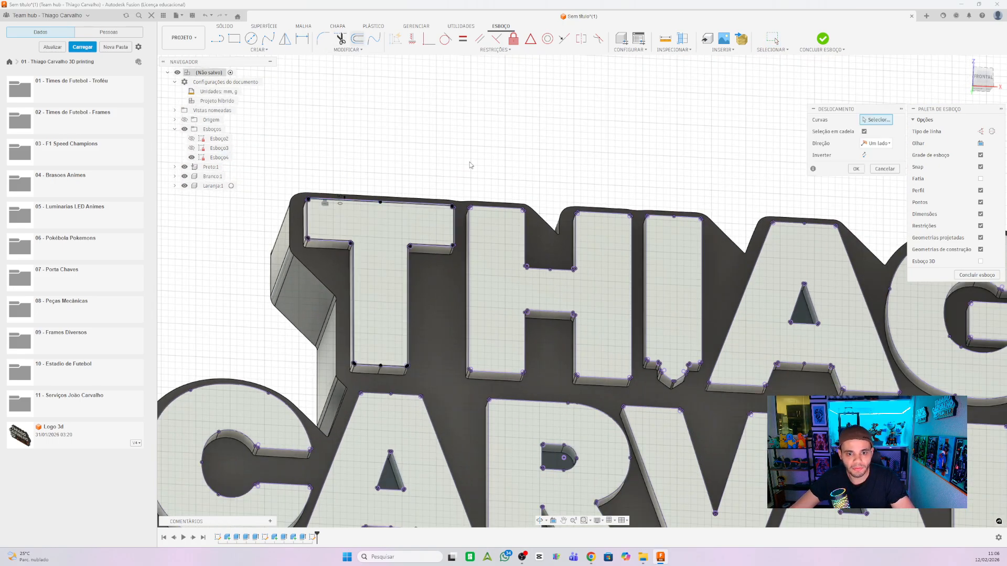
left_click(491, 207)
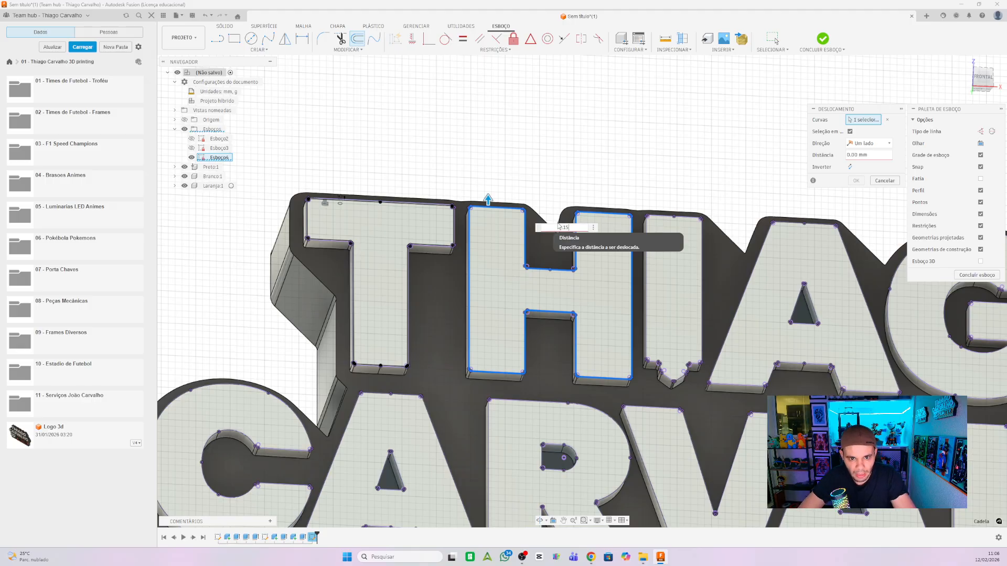
key("Escape")
- Start an extrusion with the two thin band profiles between the original and offset outlines of the T and H
scroll(557, 226, "up", 6)
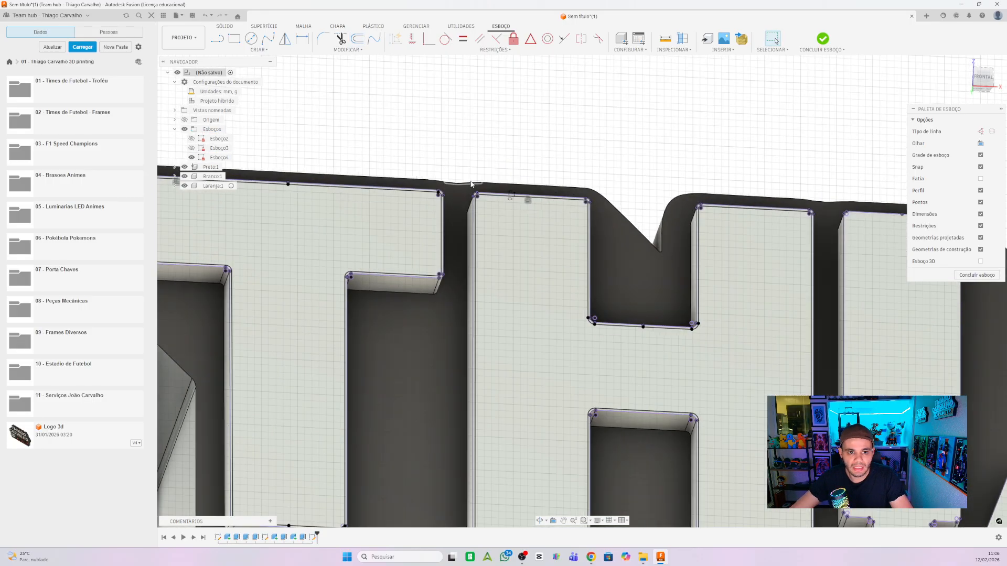
scroll(550, 115, "down", 3)
scroll(357, 107, "up", 4)
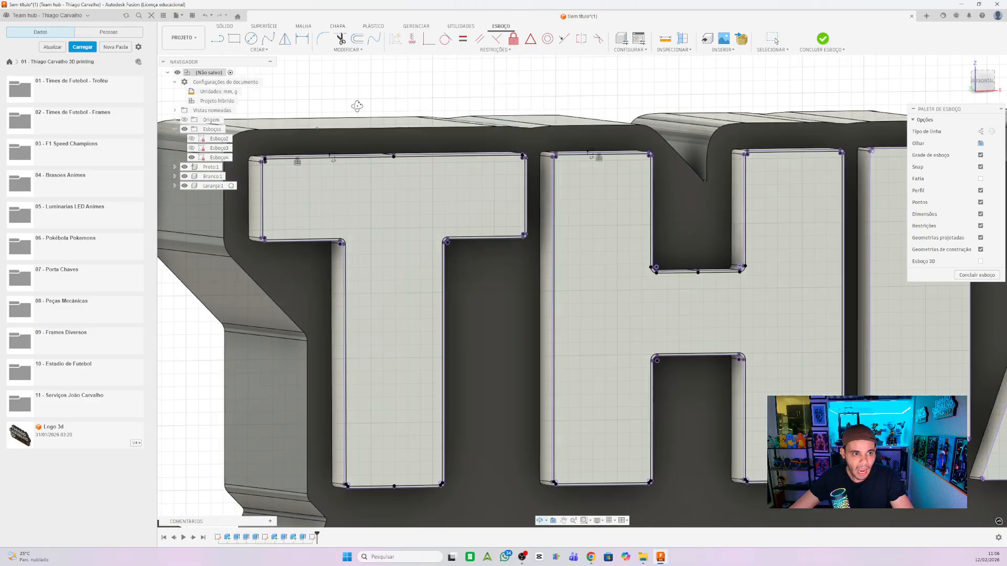
scroll(357, 122, "down", 2)
scroll(352, 94, "up", 4)
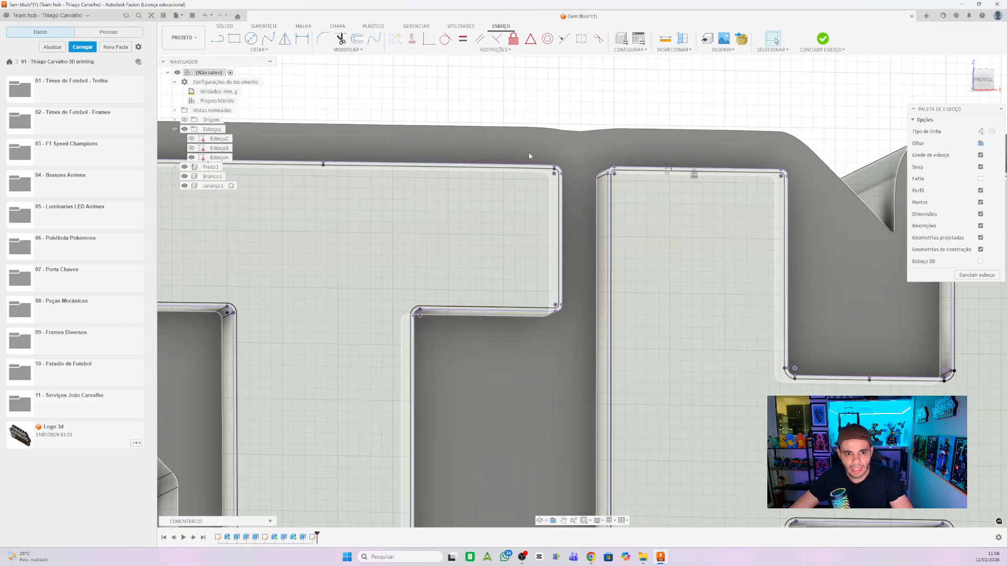
left_click(224, 27)
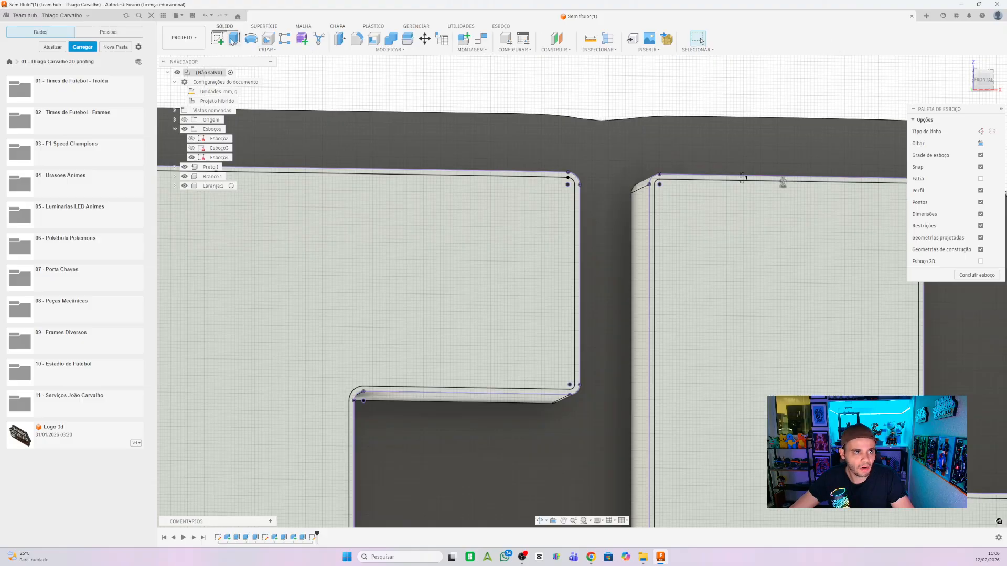
left_click(233, 38)
scroll(555, 168, "up", 2)
left_click(555, 173)
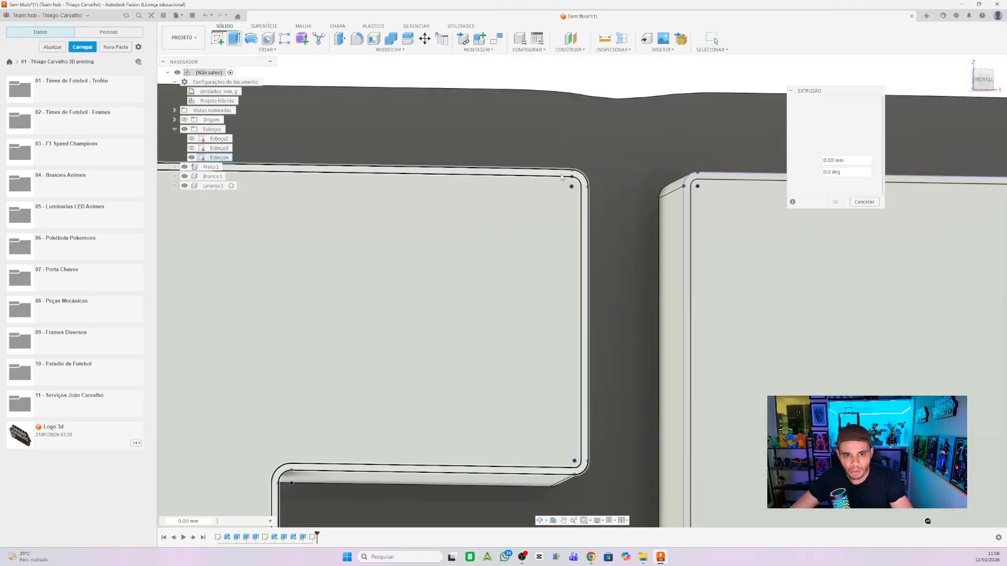
left_click(690, 179)
scroll(634, 179, "down", 3)
scroll(634, 177, "down", 5)
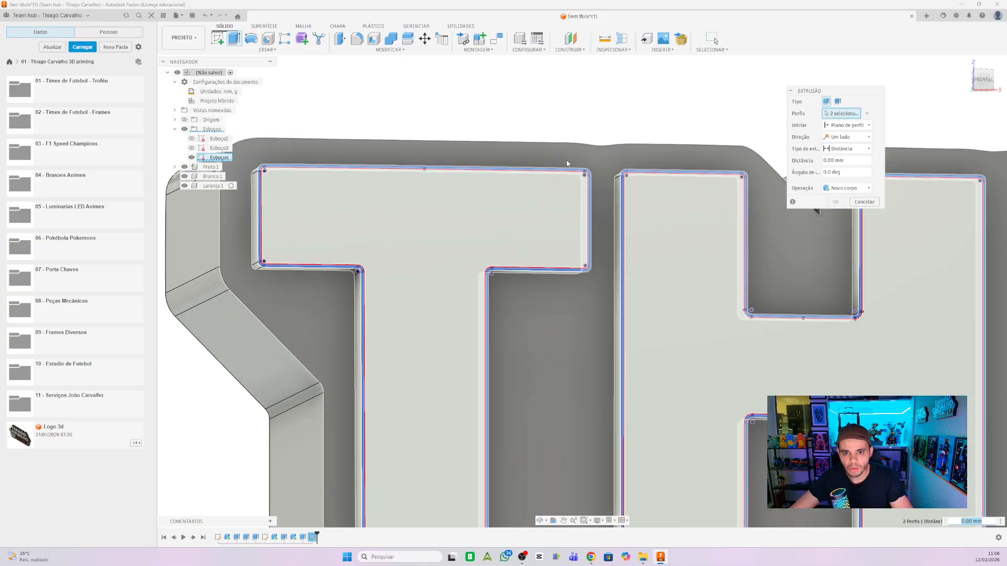
- Hide the Preto and Laranja components and cut the selected band profiles into the white letters with a distance of -18 mm
middle_click_drag(533, 300, 554, 268, "shift")
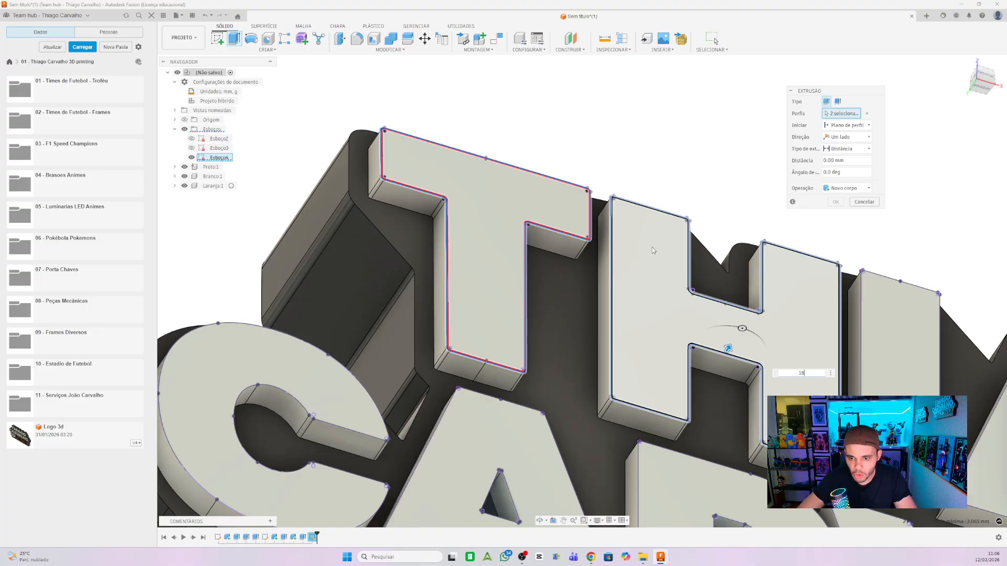
key("Return")
left_click(834, 189)
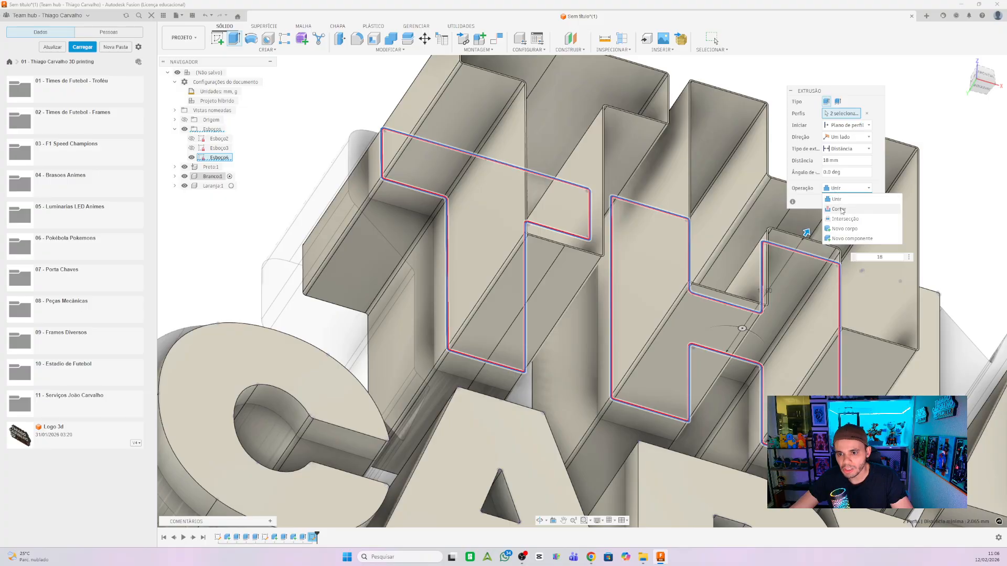
left_click(839, 208)
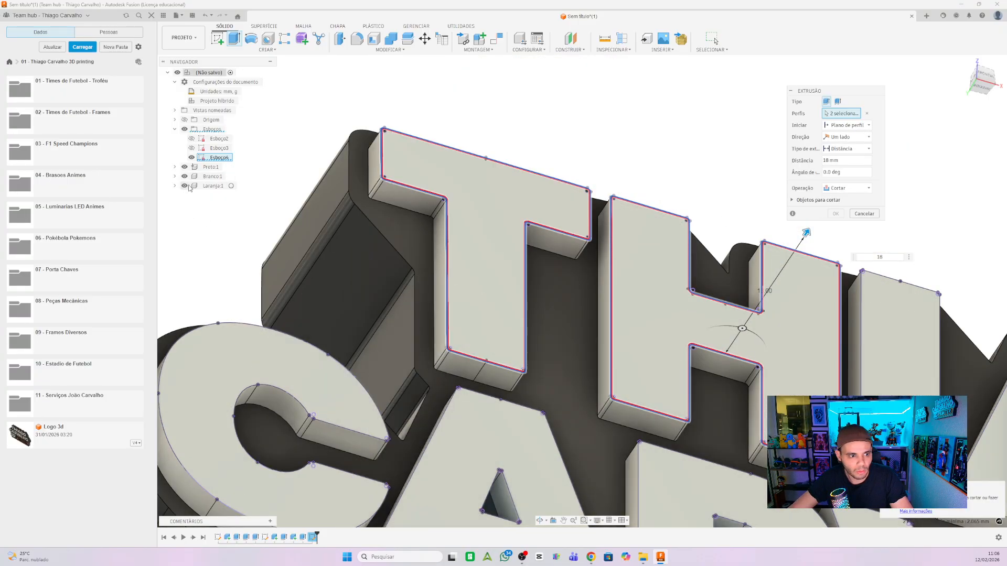
left_click(184, 167)
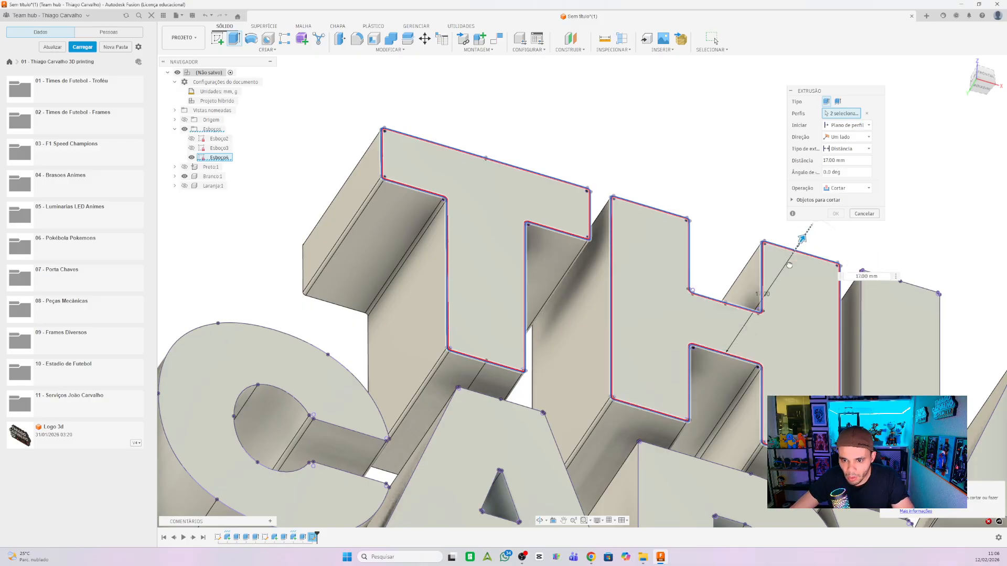
left_click_drag(806, 233, 614, 438)
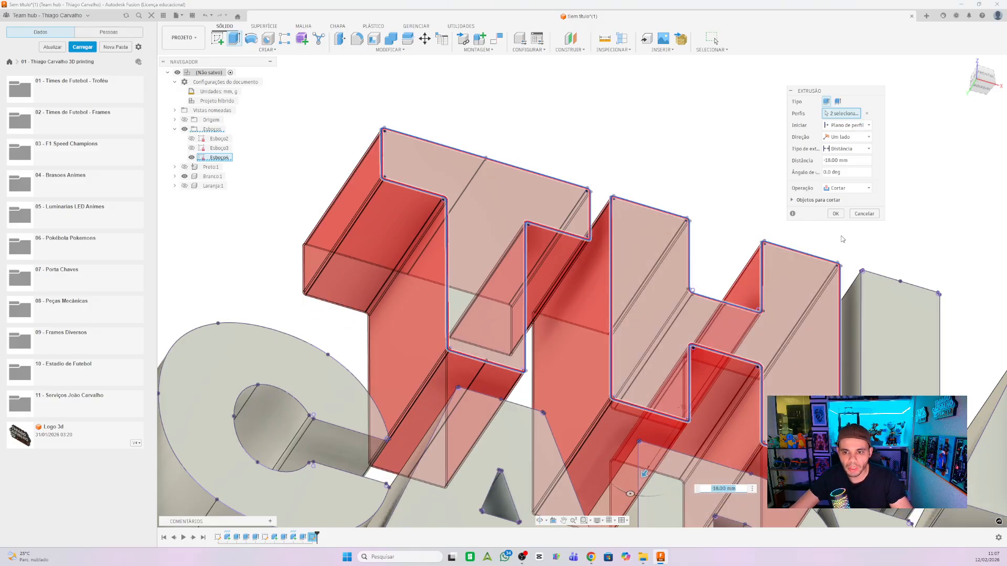
left_click(836, 214)
- Show the Preto and Laranja components again and examine the clearance gap around the T and H
middle_click_drag(668, 216, 383, 215, "shift")
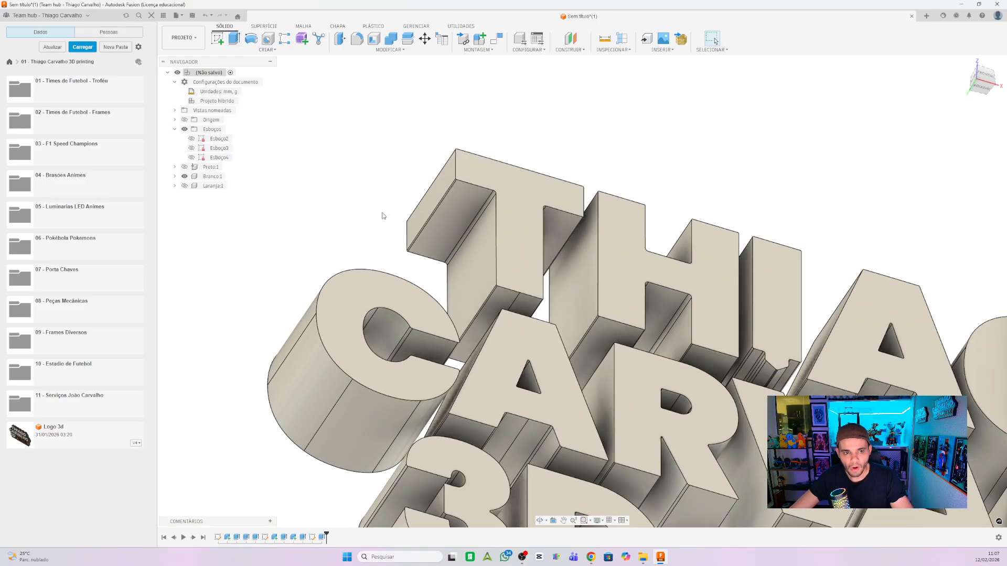
left_click(186, 168)
left_click(184, 186)
middle_click_drag(499, 161, 500, 194, "shift")
scroll(593, 202, "up", 10)
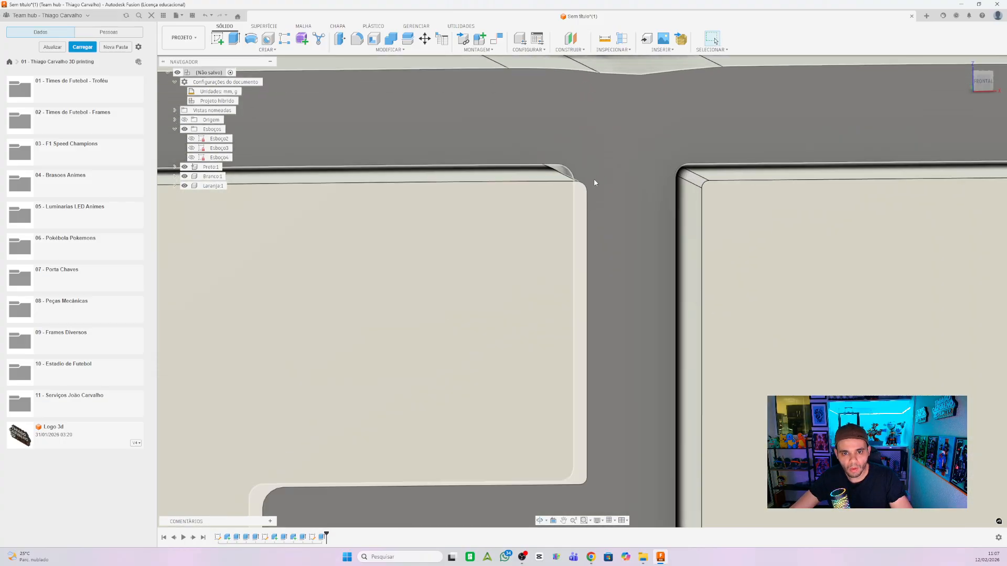
mouse_move(596, 204)
middle_mouse_down("shift")
mouse_move(589, 190)
mouse_move(580, 195)
middle_mouse_up("shift")
scroll(498, 155, "down", 12)
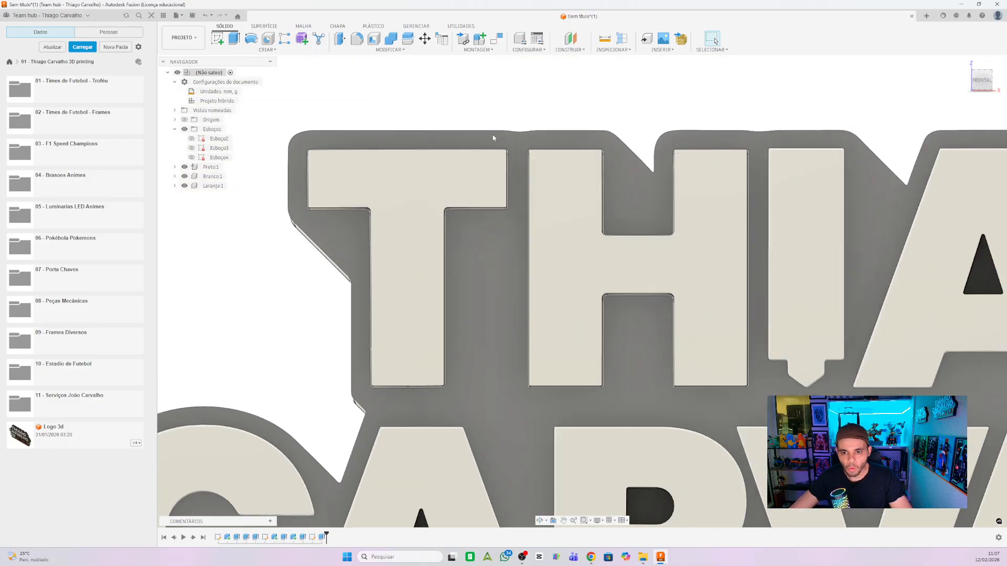
- Examine the first-line letters up close and at an angle, comparing the fit around the T and H with the remaining letters
scroll(673, 170, "up", 6)
scroll(708, 161, "down", 2)
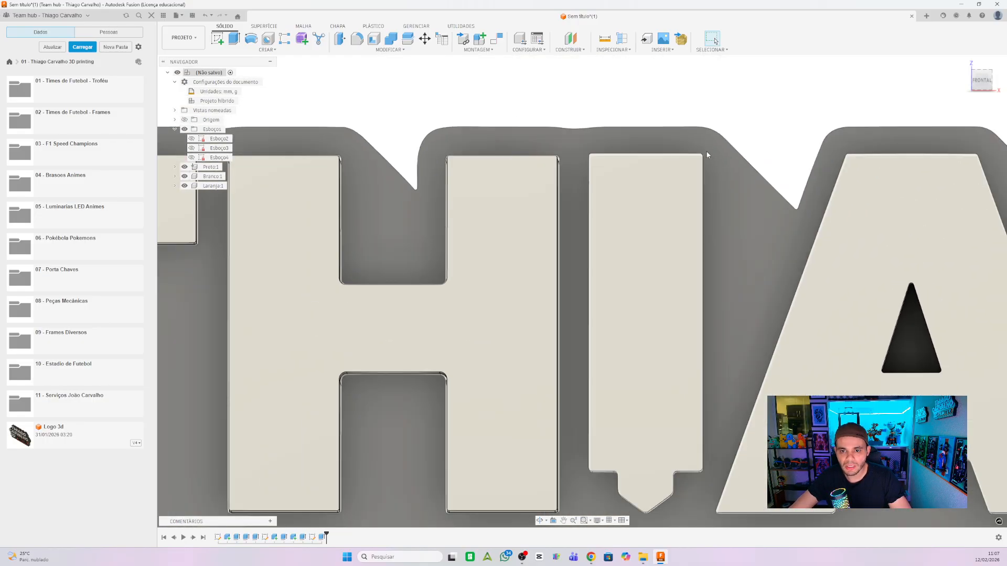
scroll(672, 252, "down", 3)
scroll(399, 260, "up", 1)
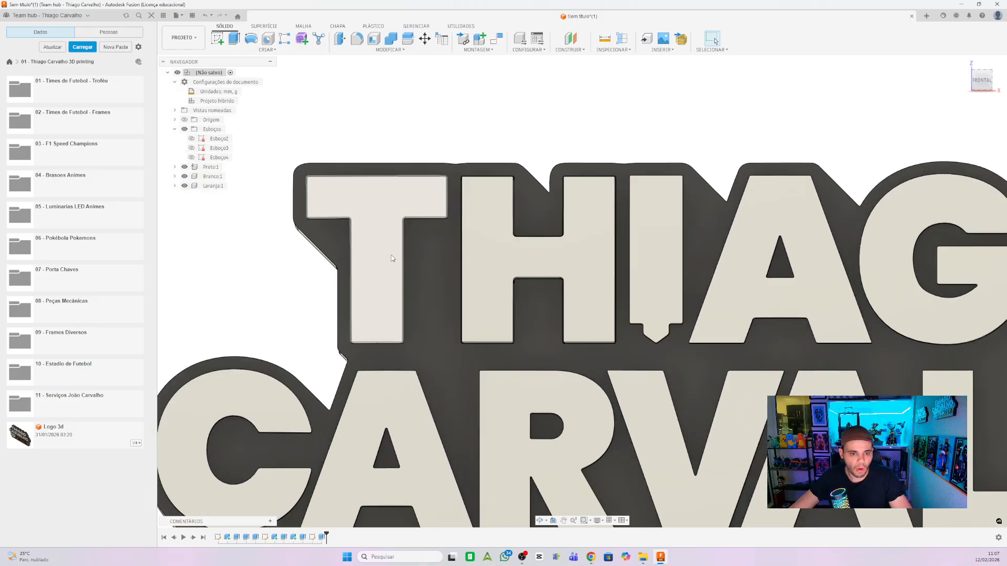
middle_click_drag(433, 344, 388, 299, "shift")
scroll(377, 288, "up", 2)
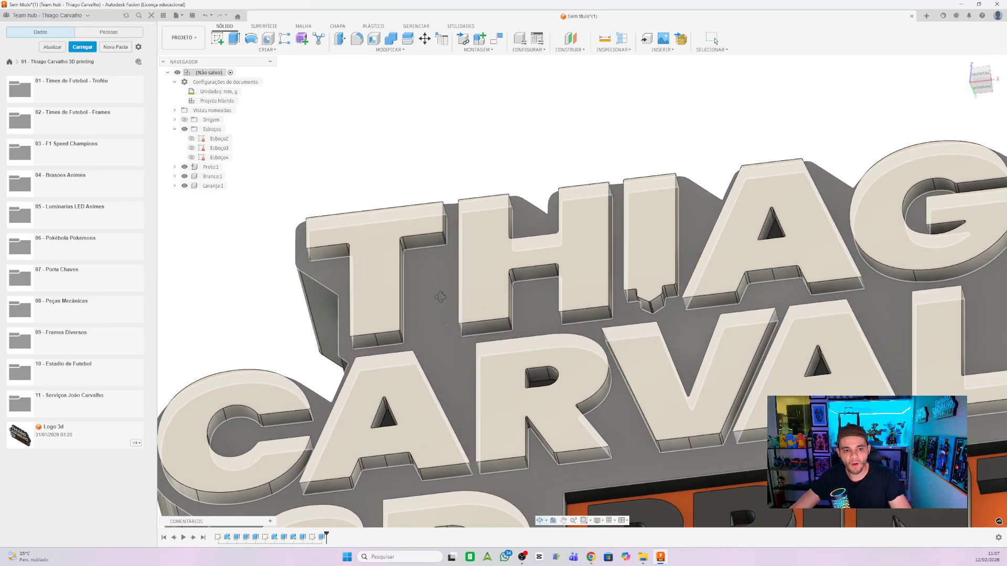
scroll(373, 282, "down", 3)
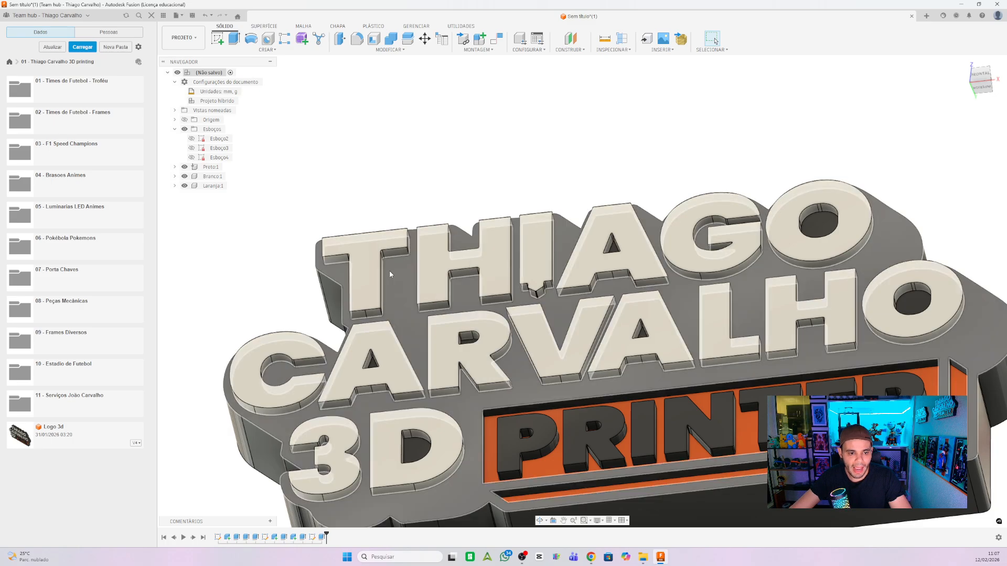
scroll(411, 297, "down", 2)
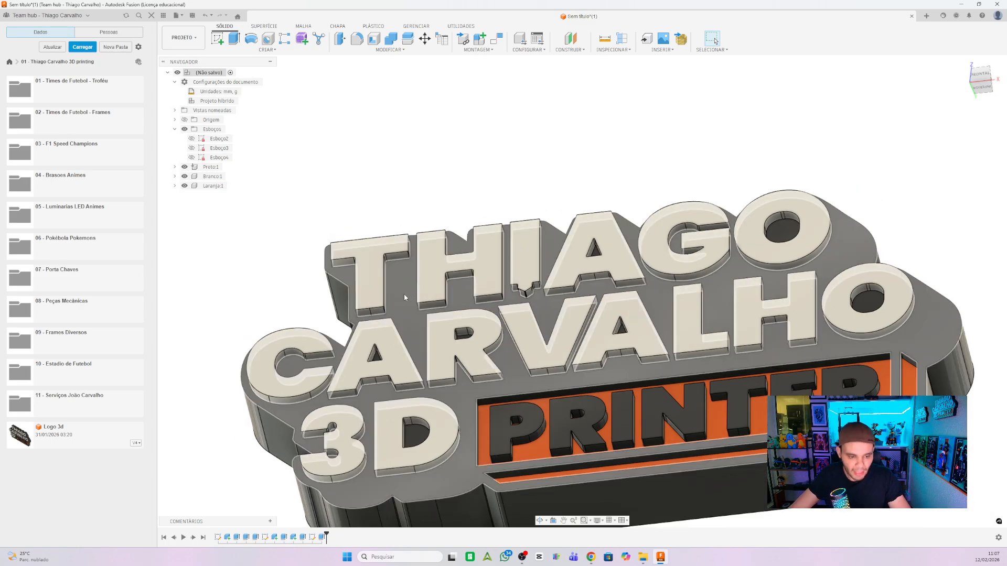
- Try to offset the outline of the first-line letter T inward in the earlier sketch Esboço3
double_click(265, 537)
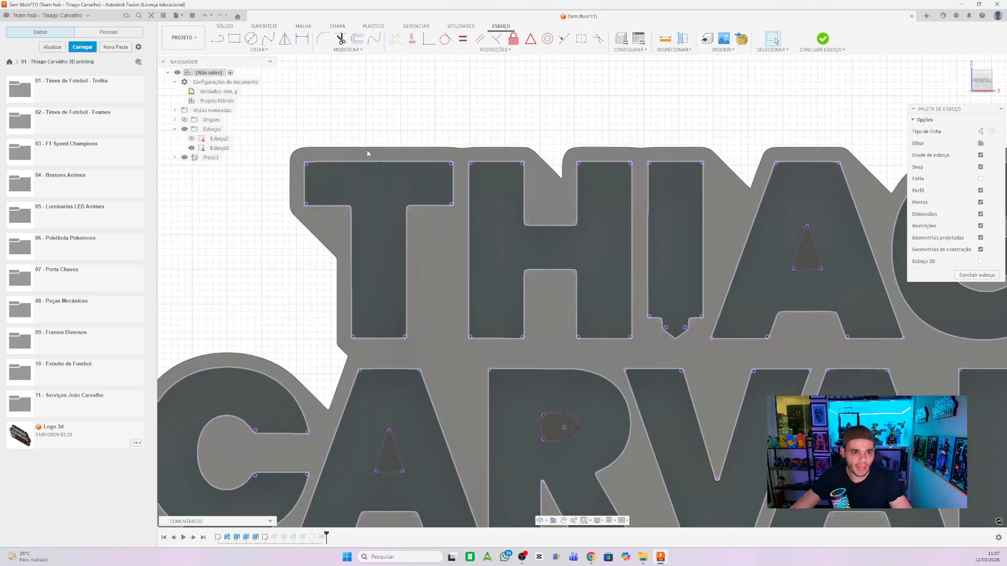
scroll(367, 153, "up", 3)
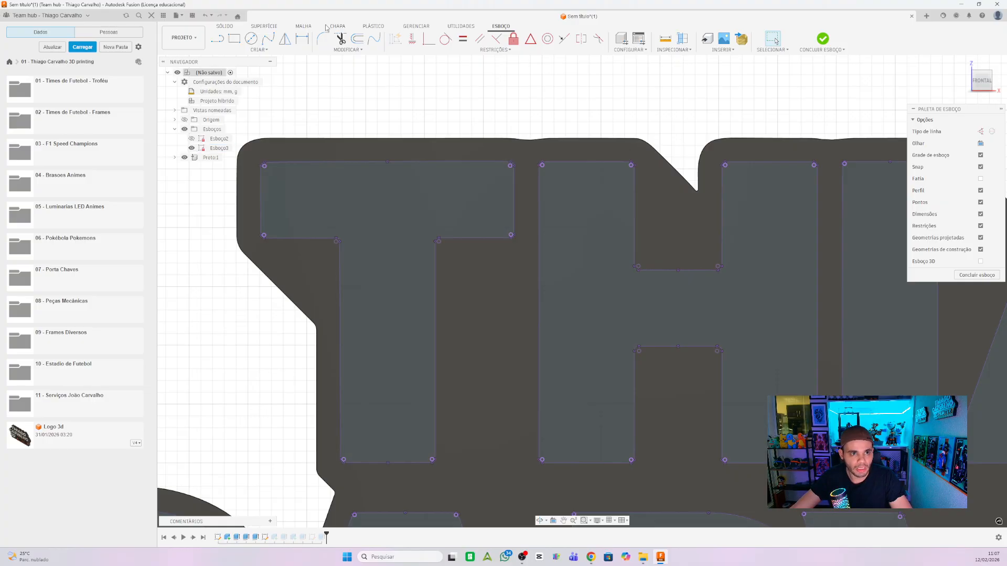
left_click(357, 40)
left_click(404, 162)
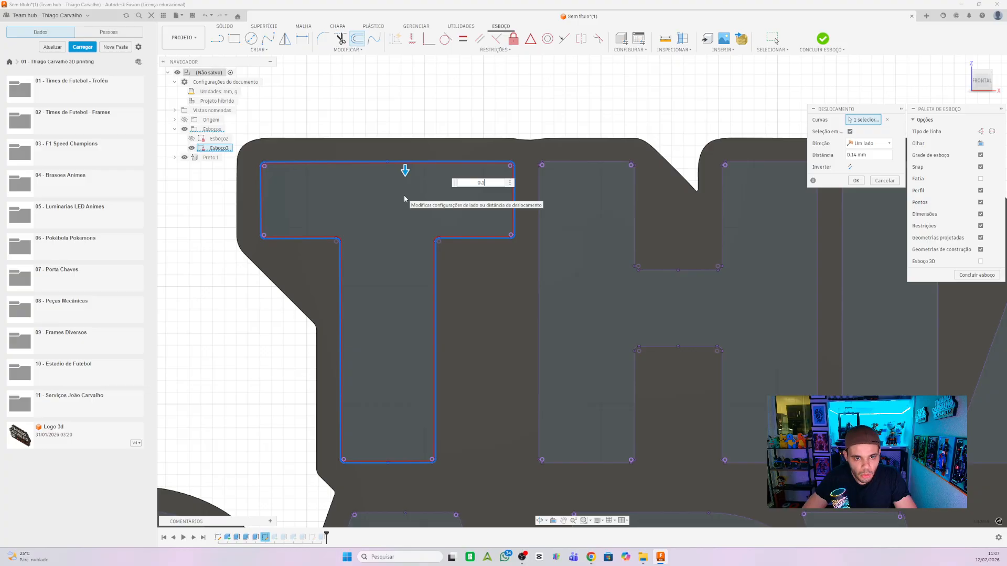
key("Return")
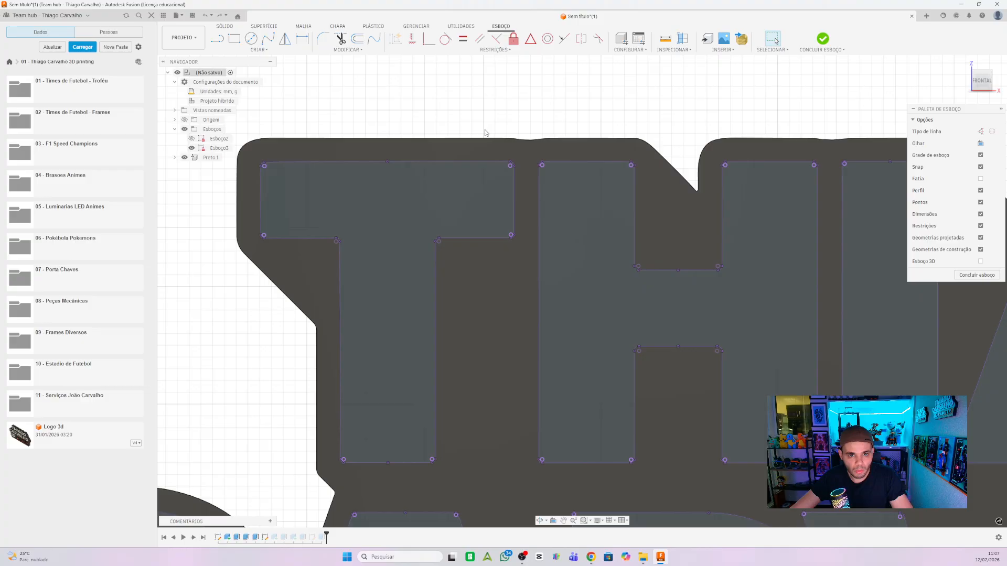
- Examine the whole assembled logo from several angles, including the raised white letters, the black base and the orange inlay
scroll(486, 132, "down", 5)
mouse_move(485, 133)
middle_mouse_down("shift")
mouse_move(496, 217)
mouse_move(549, 187)
middle_mouse_up("shift")
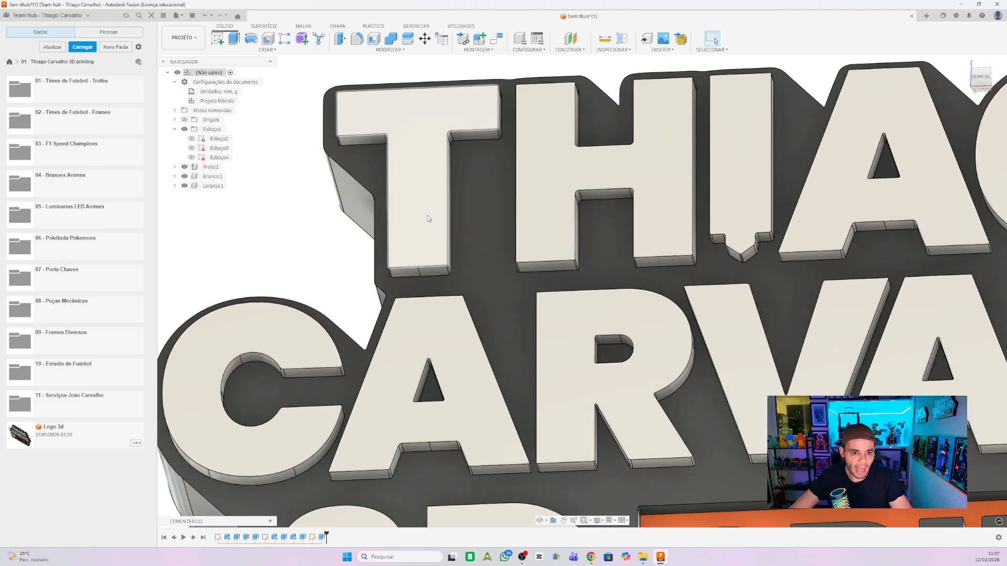
middle_click_drag(428, 219, 444, 184, "shift")
scroll(415, 206, "down", 5)
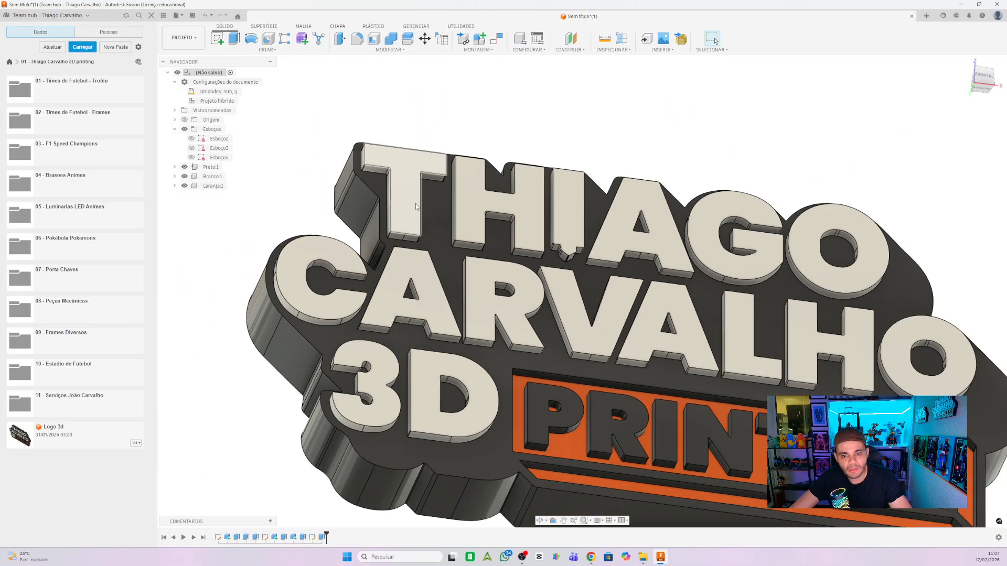
scroll(416, 207, "down", 3)
scroll(530, 209, "up", 2)
middle_click_drag(829, 173, 736, 196, "shift")
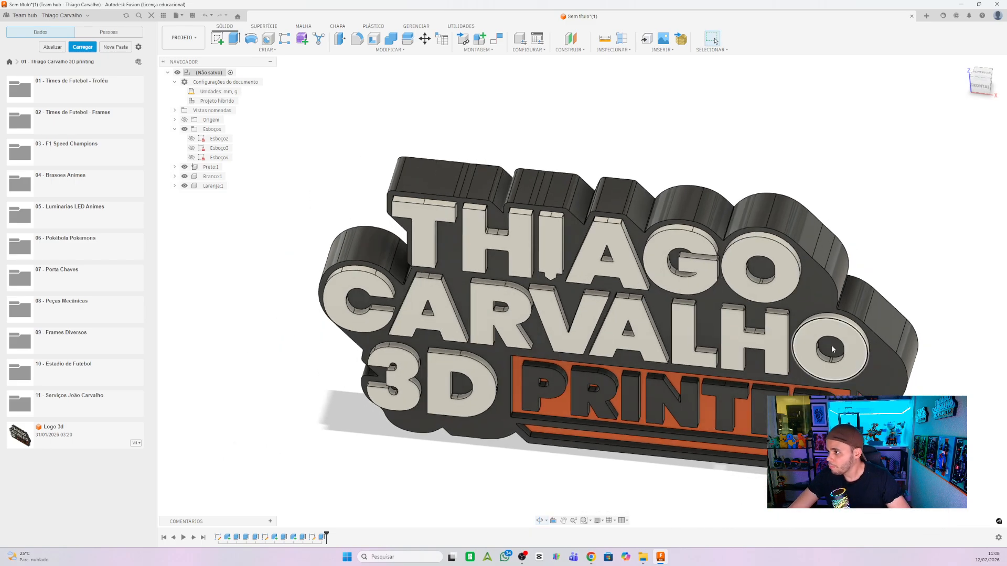
middle_click_drag(400, 261, 454, 286, "shift")
scroll(455, 286, "up", 2)
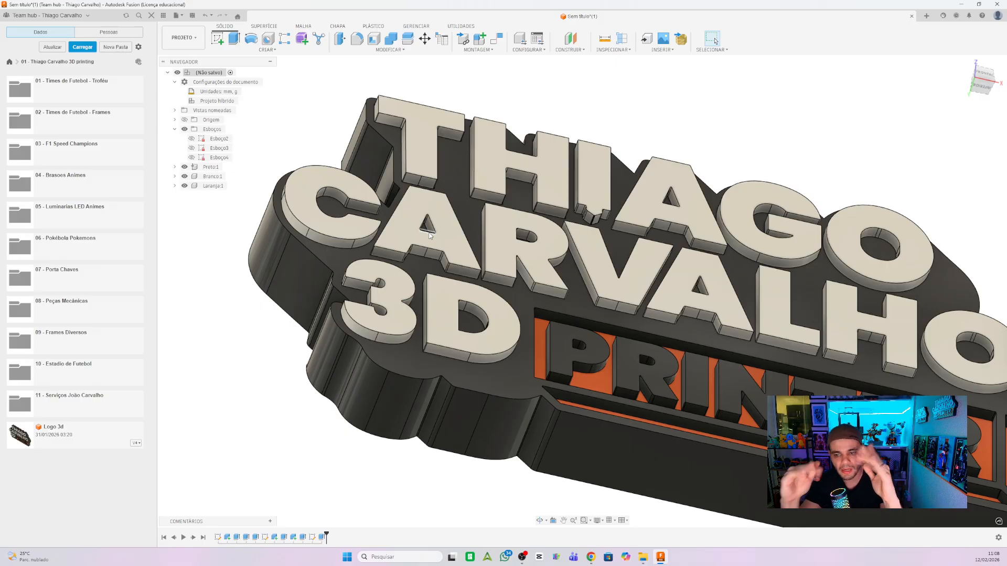
scroll(263, 307, "down", 1)
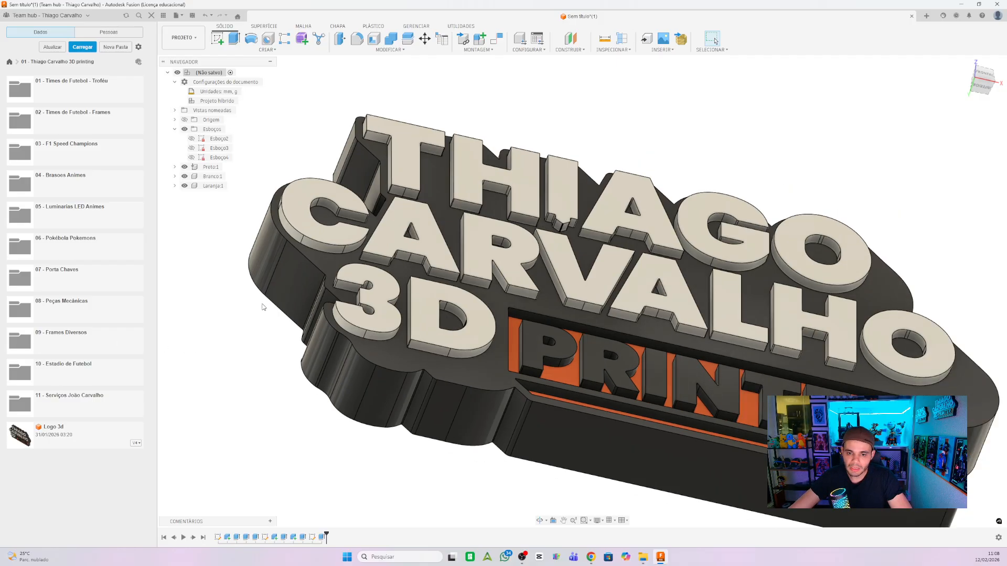
scroll(456, 318, "down", 1)
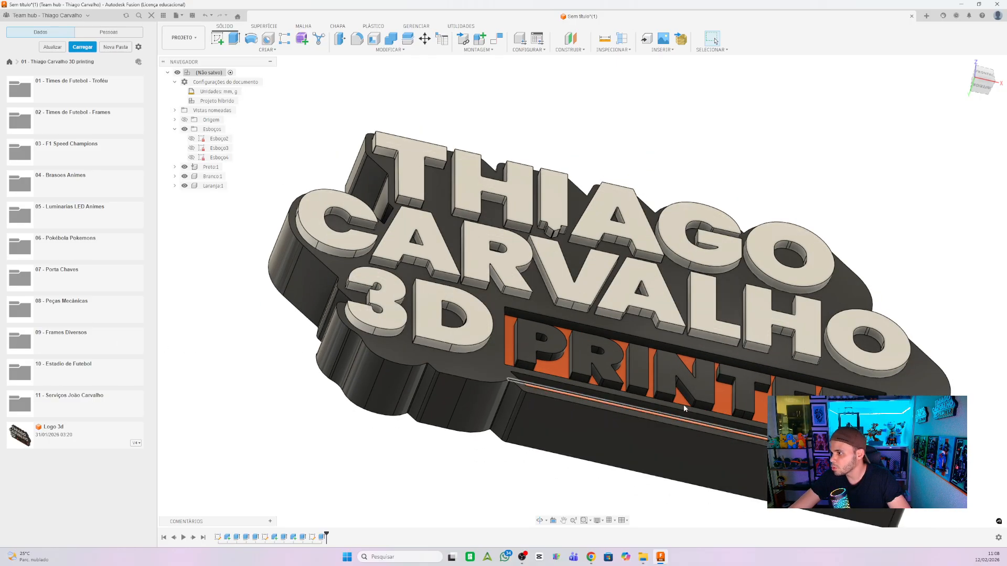